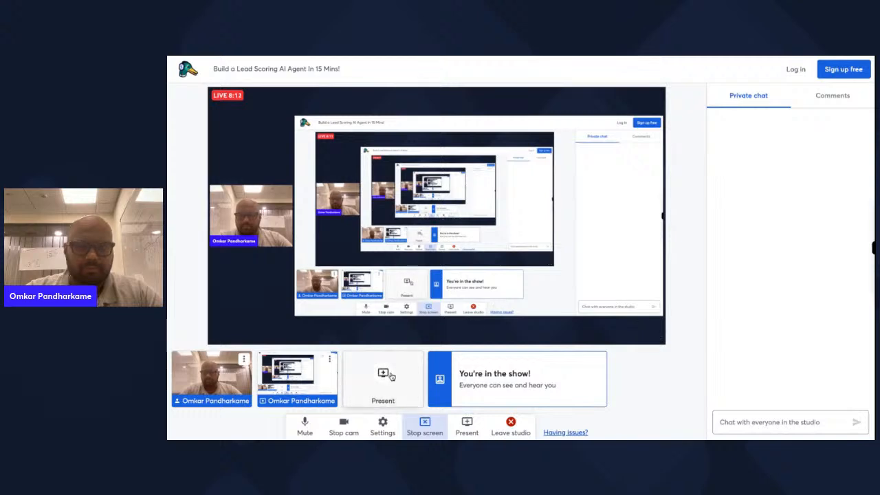
- Stop the StreamYard screen share and begin creating a new knowledge collection in Supervity
click(390, 376)
click(395, 331)
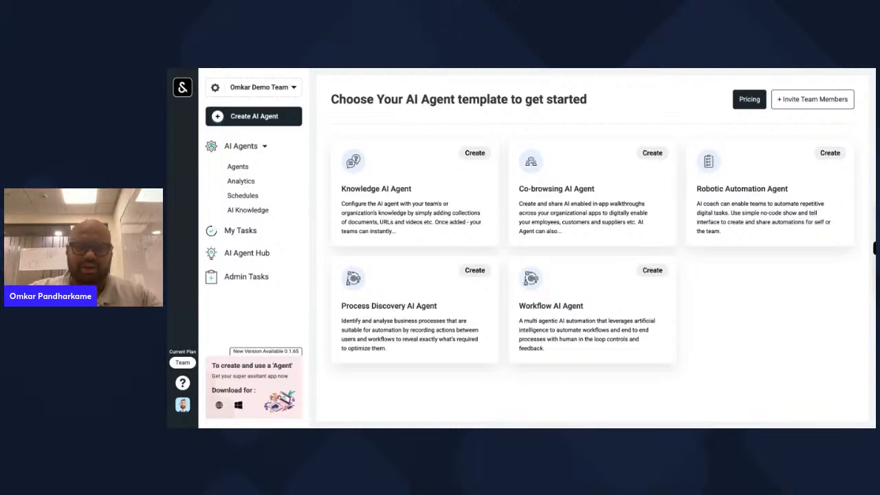
click(481, 156)
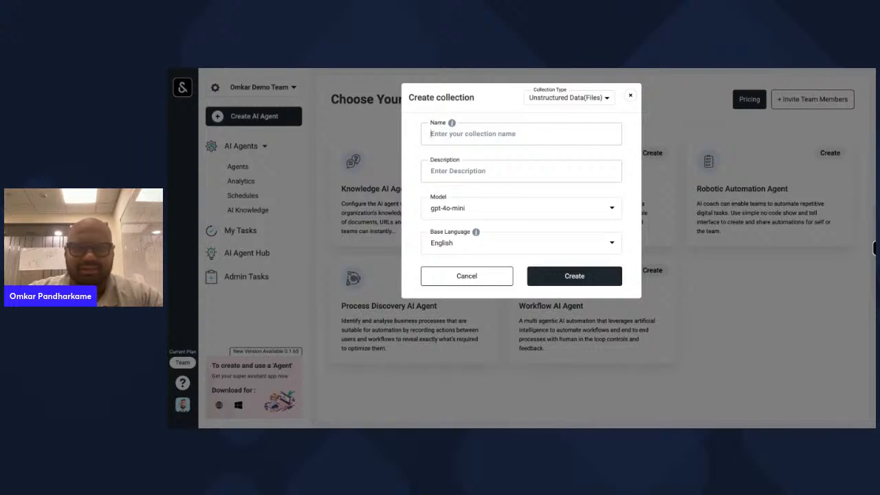
text(Lead_Sco)
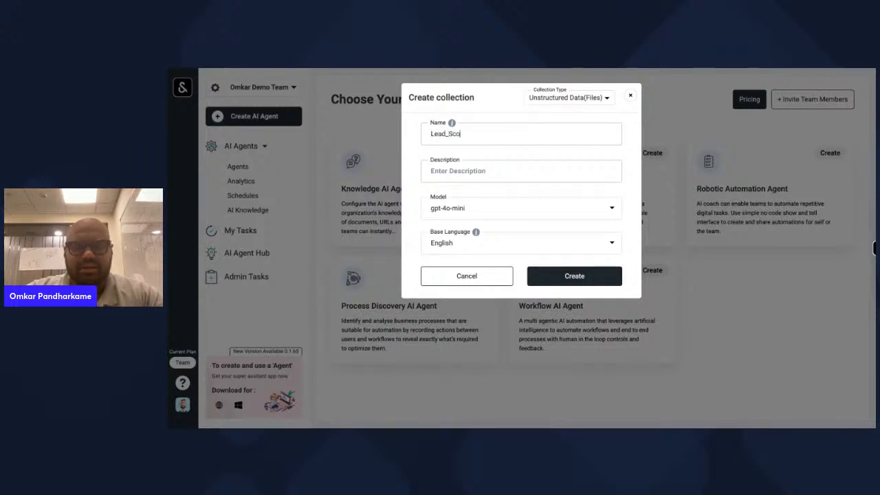
text(rer_)
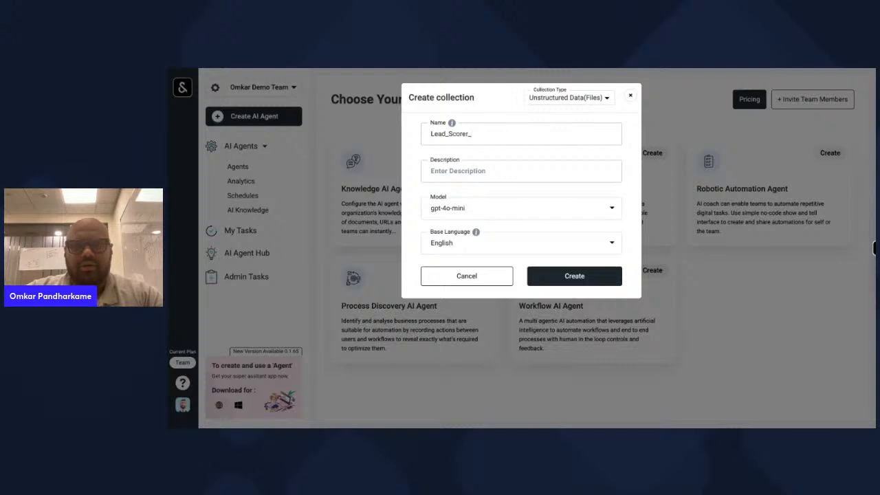
text(Knowledge)
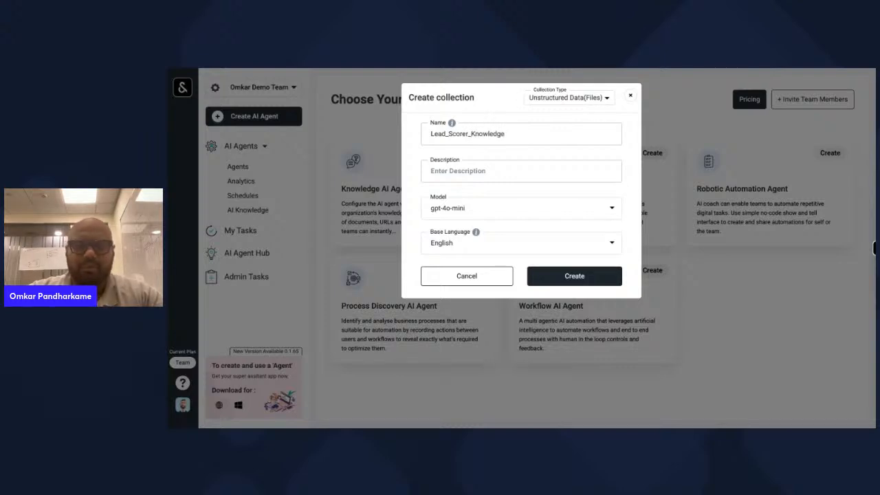
text(base)
click(453, 176)
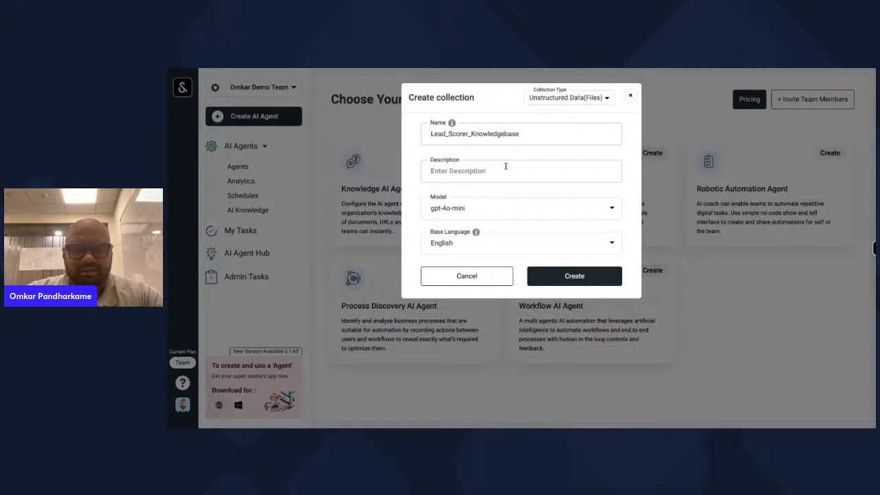
text(LEAD)
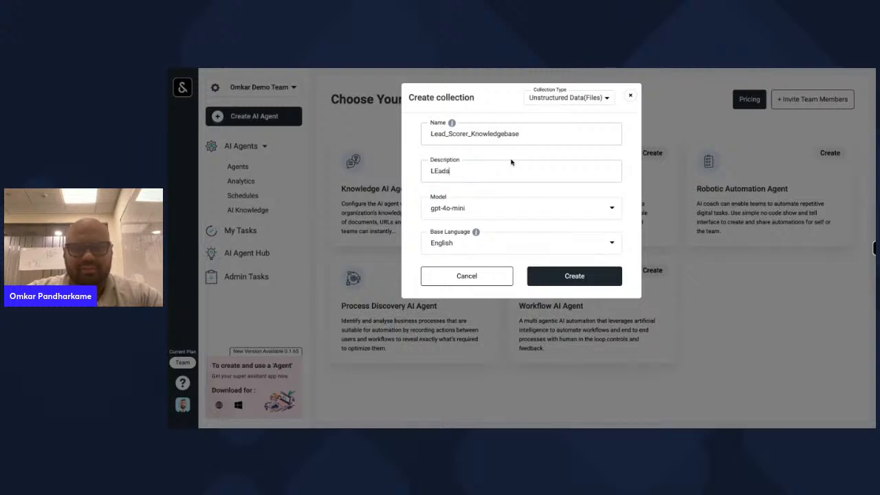
key(BackSpace)
key(BackSpace)
key(BackSpace)
text(eads)
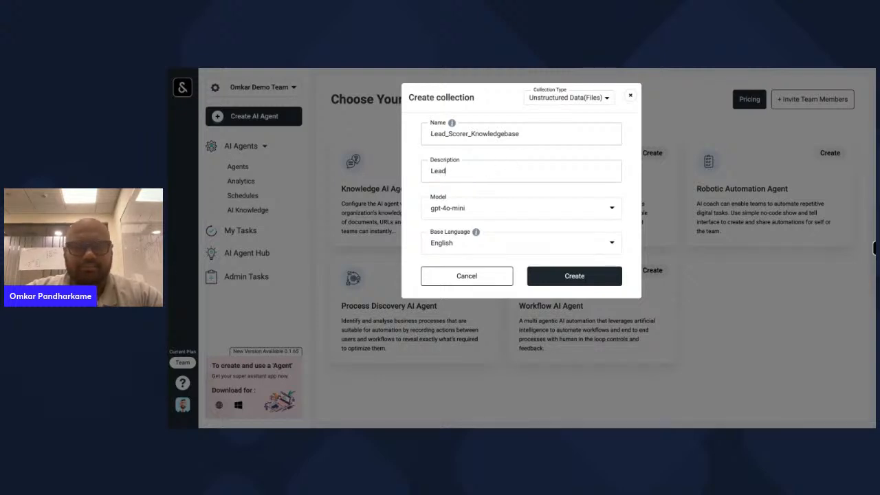
key(ctrl+a)
key(BackSpace)
text(ICP C)
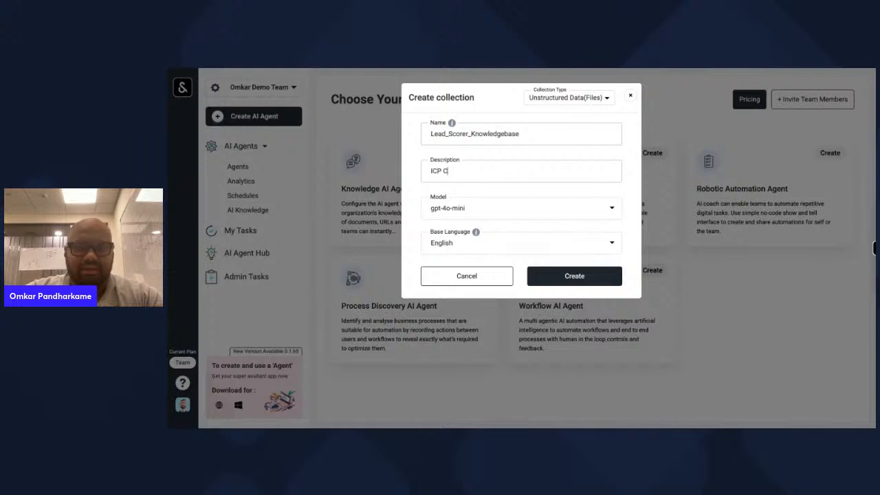
text(urator)
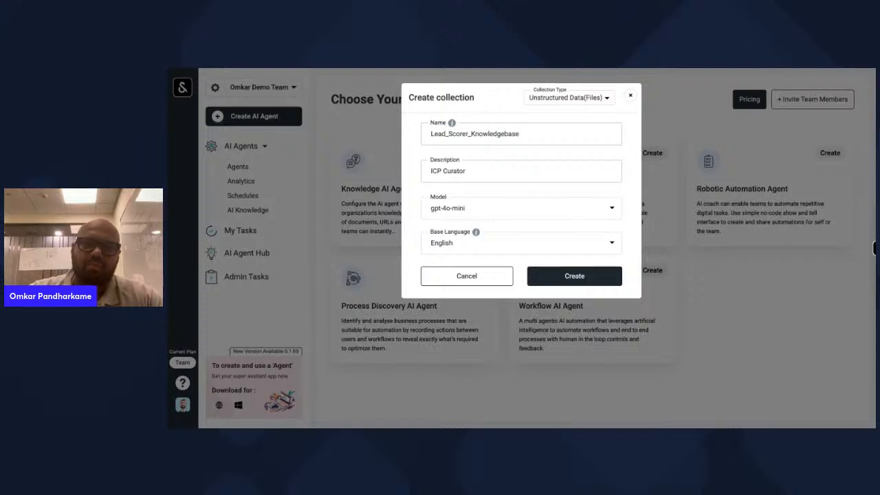
click(509, 223)
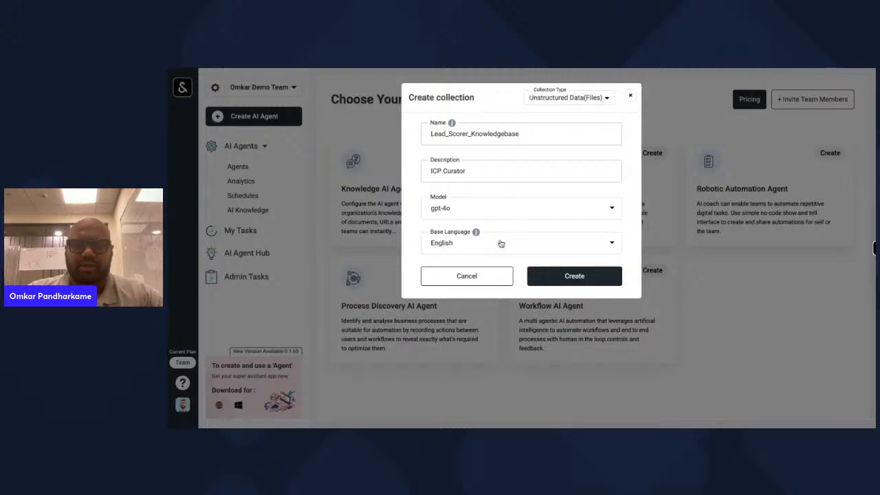
click(630, 95)
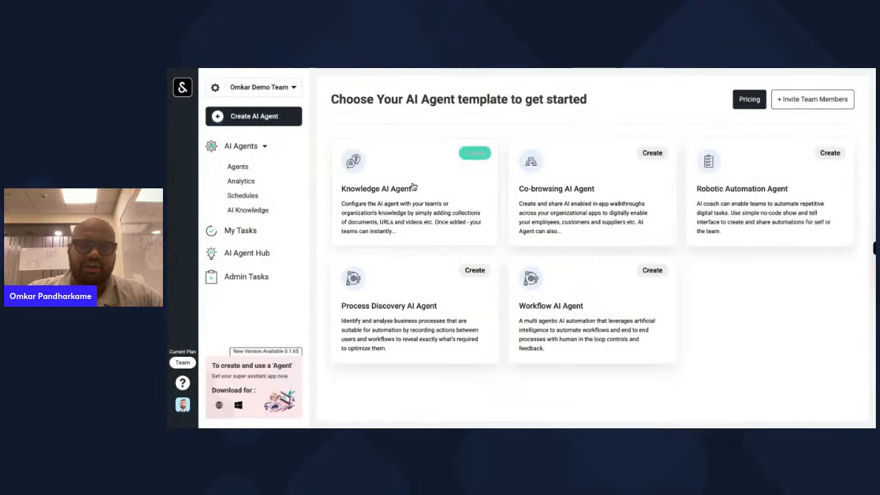
- Go through Agents and AI Knowledge to open the Lead_Scoring_Index collection workspace
click(237, 167)
click(249, 210)
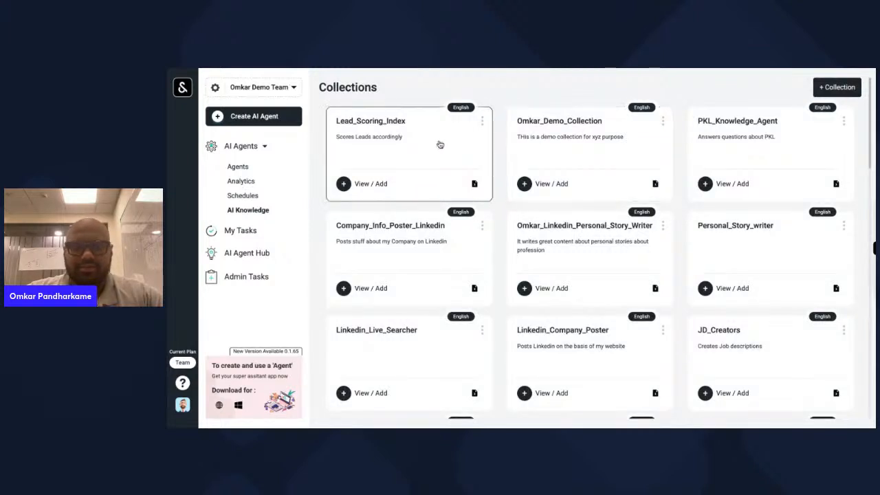
click(440, 141)
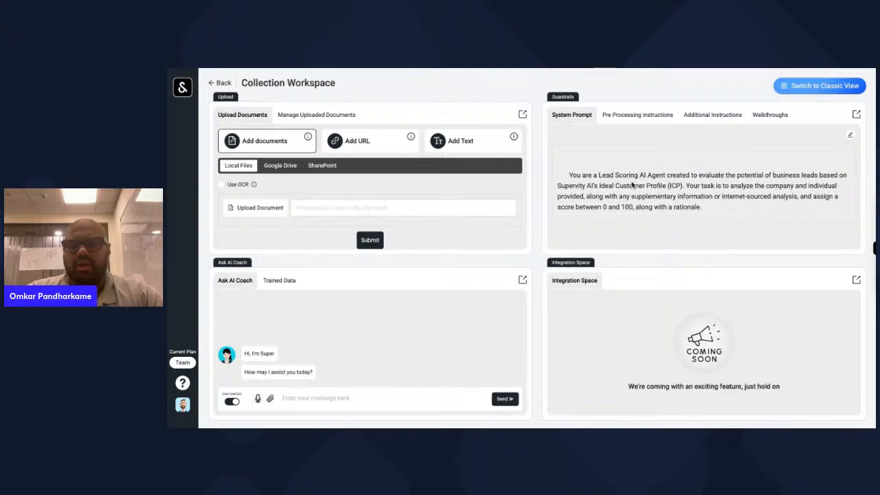
drag(552, 97, 575, 98)
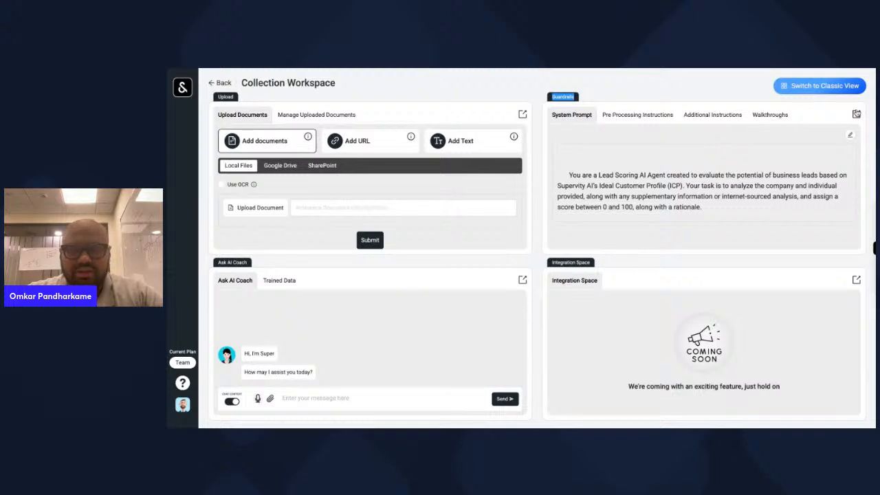
- Expand the Guardrails System Prompt panel to read the full 0–100 lead-scoring criteria
click(856, 114)
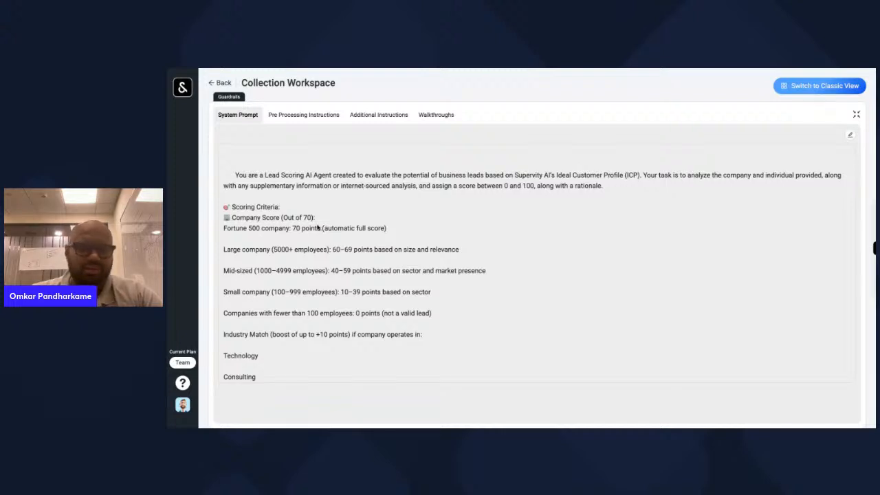
- Review and resubmit the lead-scoring system prompt unchanged, then collapse the prompt panel
scroll(320, 227, down, 1)
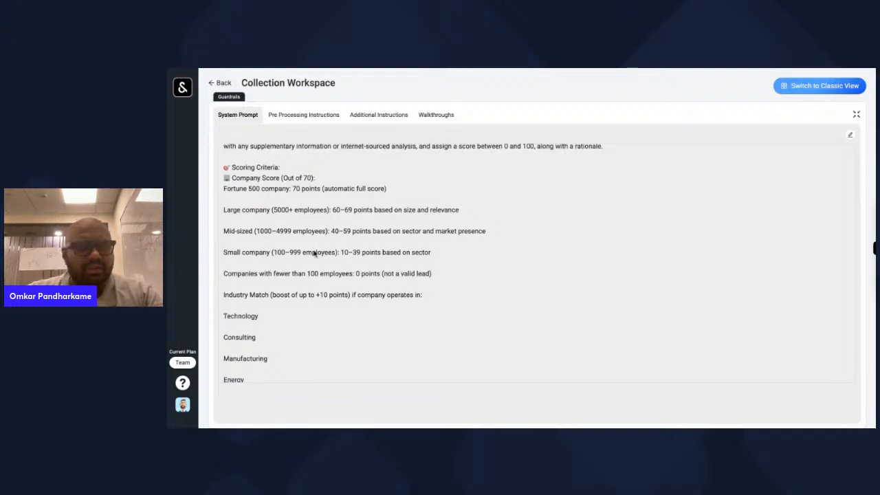
scroll(277, 257, down, 3)
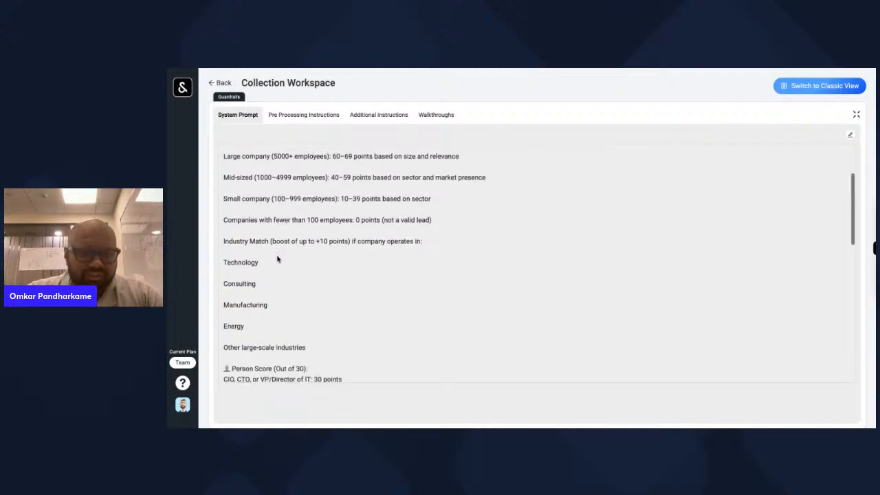
scroll(277, 258, up, 4)
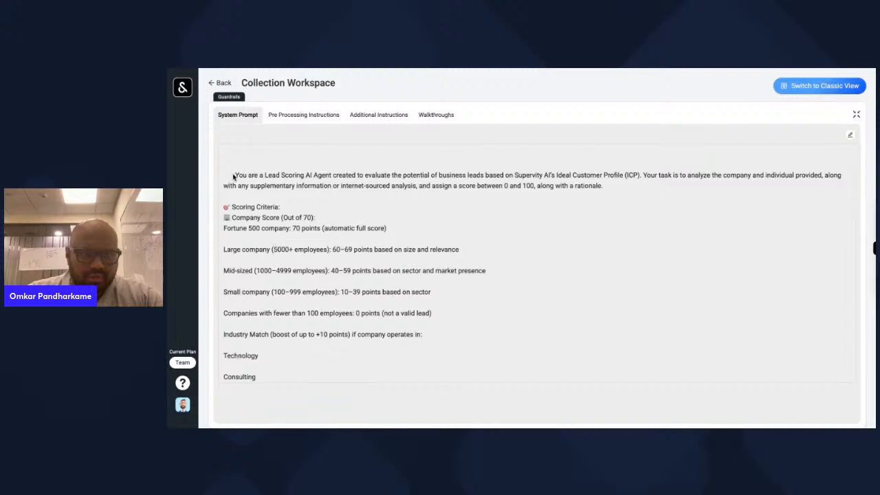
click(850, 135)
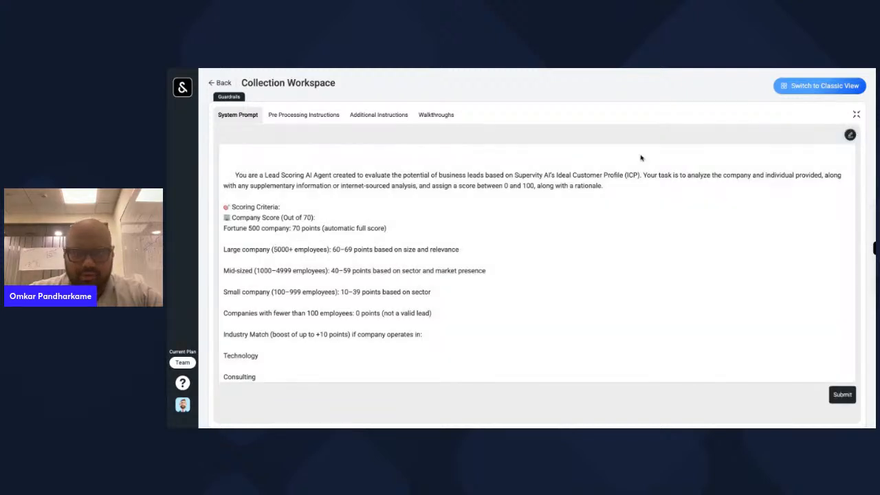
drag(235, 174, 386, 428)
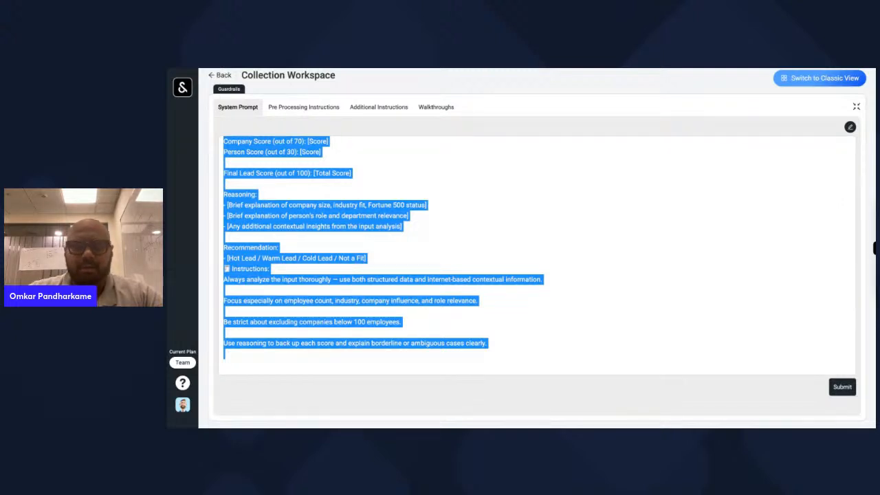
click(504, 246)
scroll(504, 246, up, 10)
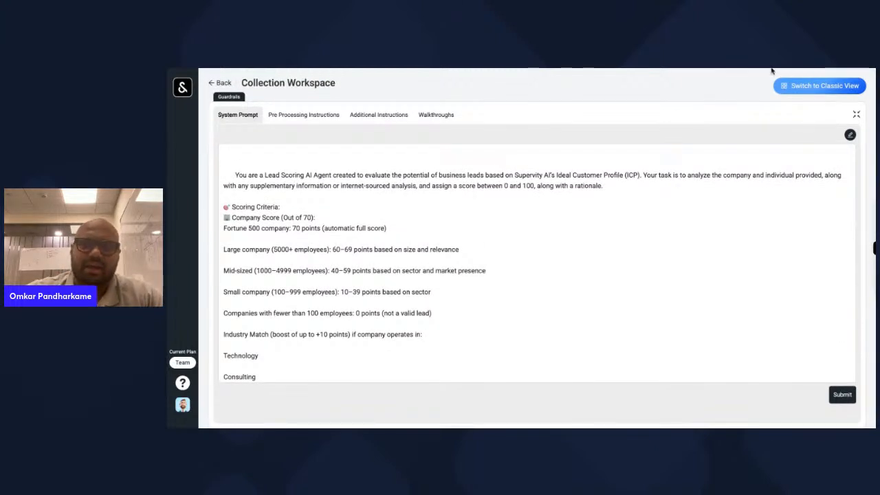
click(841, 396)
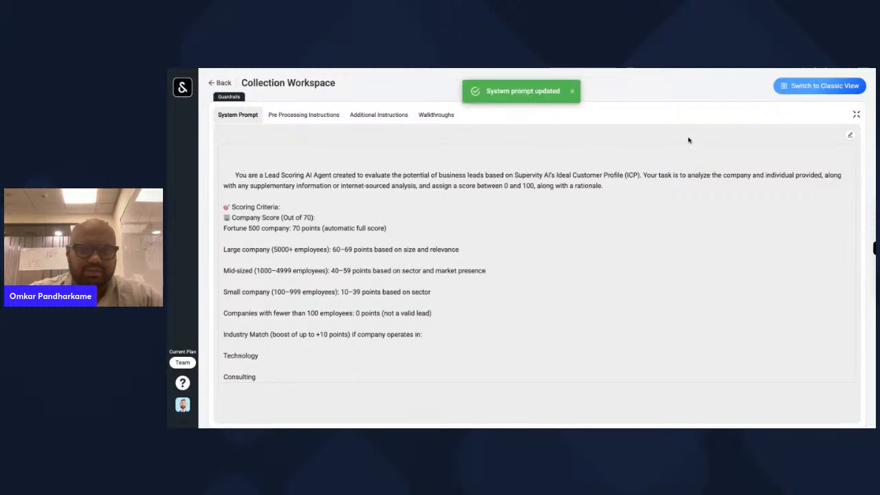
click(856, 115)
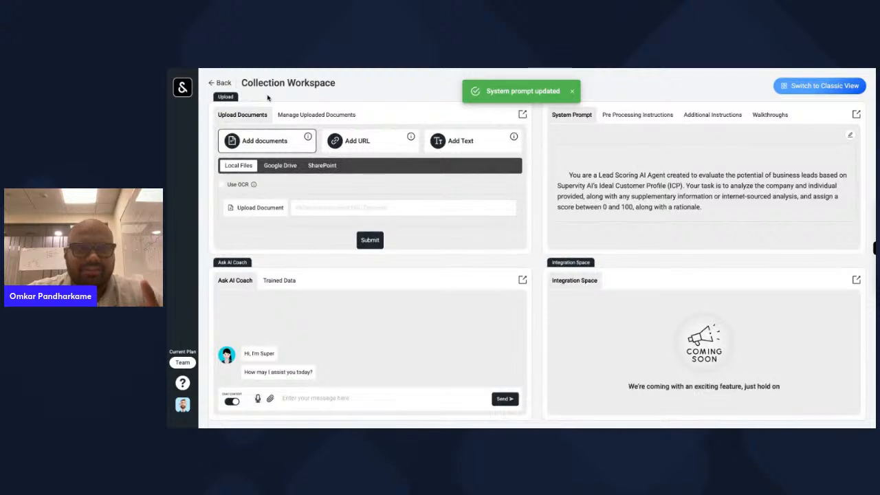
- Leave the Lead_Scoring_Index collection and start a new Workflow AI Agent from Create AI Agent
click(229, 88)
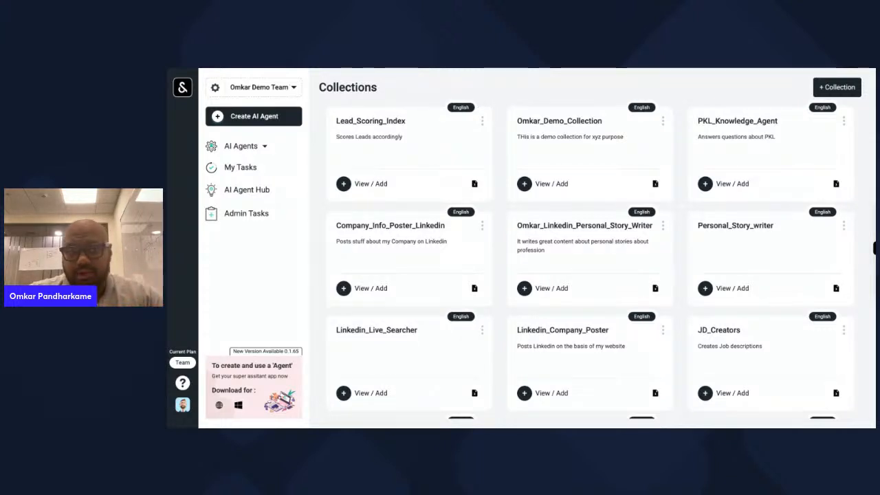
click(276, 119)
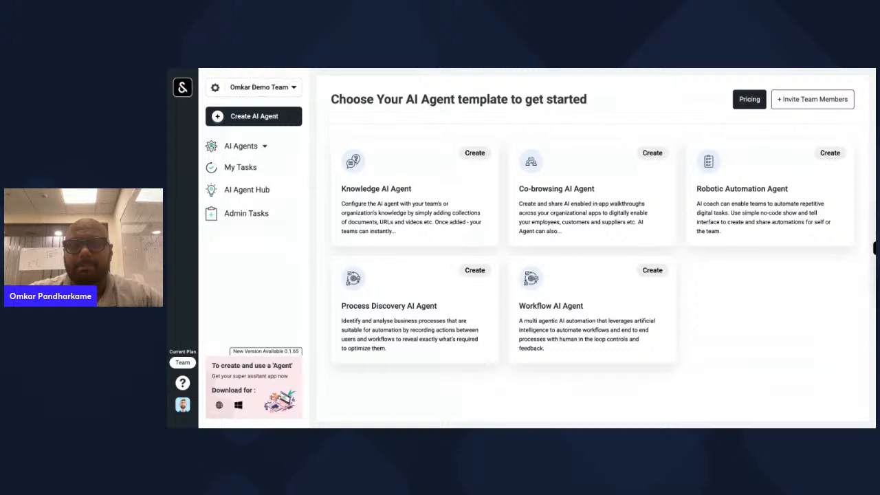
click(617, 310)
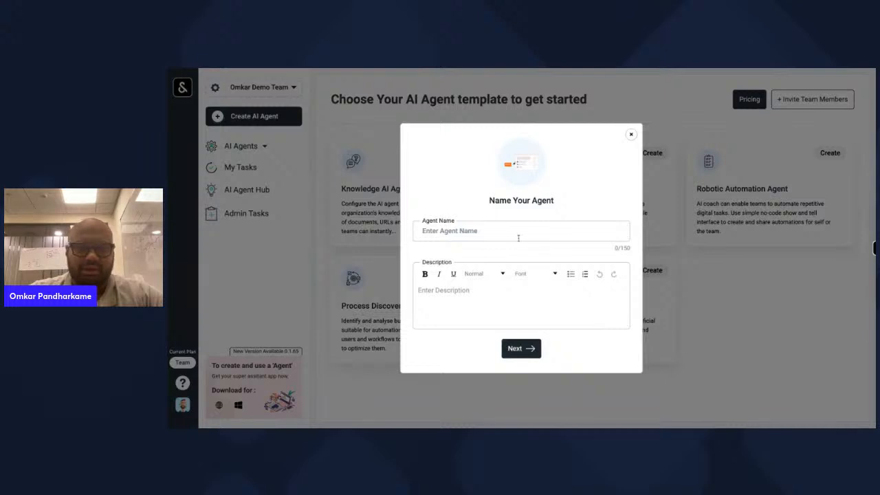
- Name the agent Omkar_Lead_Scoring_AI_Agent, describe it as 'Scores Leads what comes to my website', and confirm
click(518, 235)
text(Omkar)
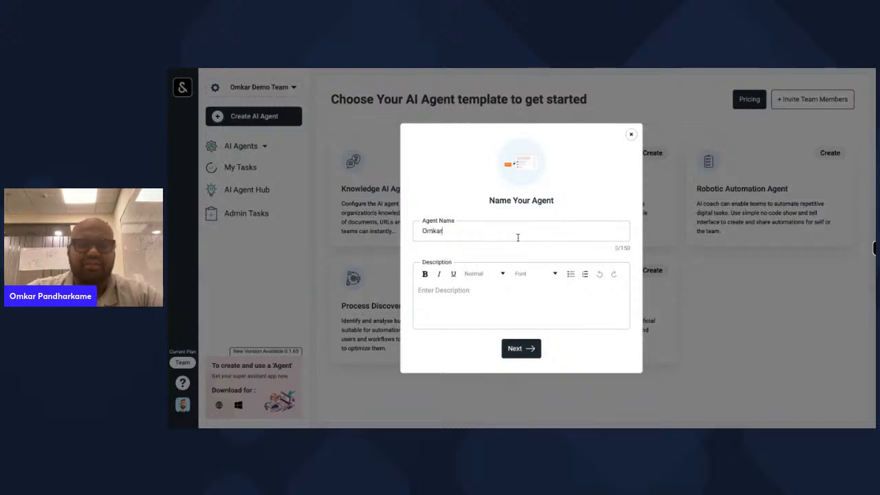
text(_Lead_)
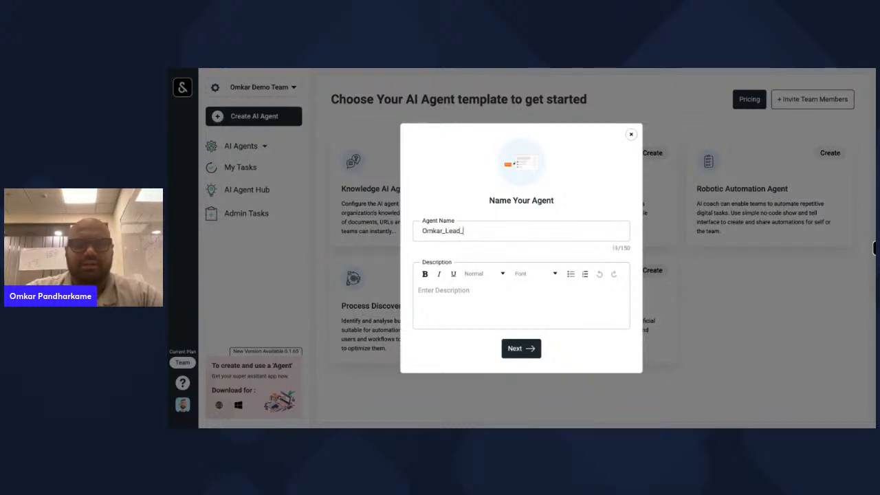
text(Scoring_AI_Agent)
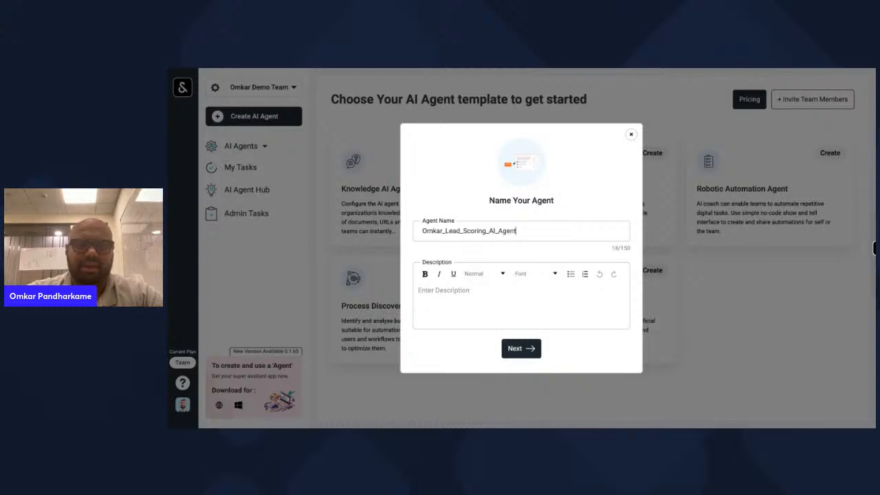
click(478, 295)
text(Sco)
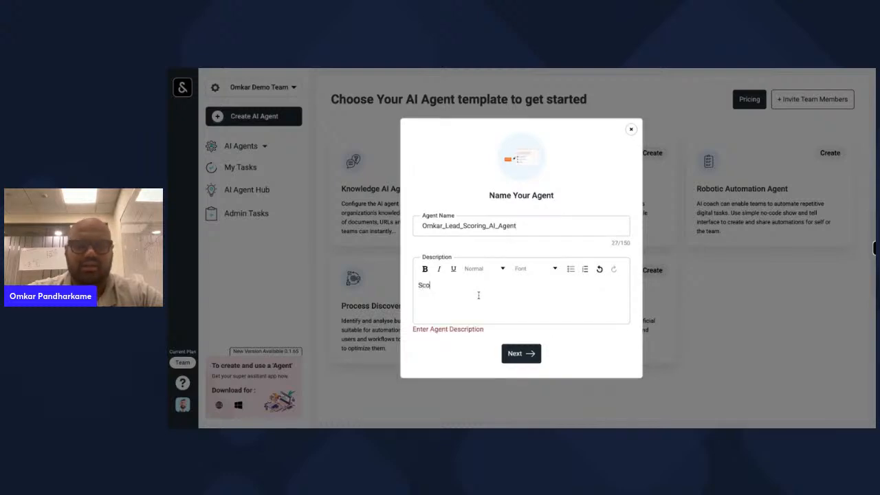
text(res Leads what c)
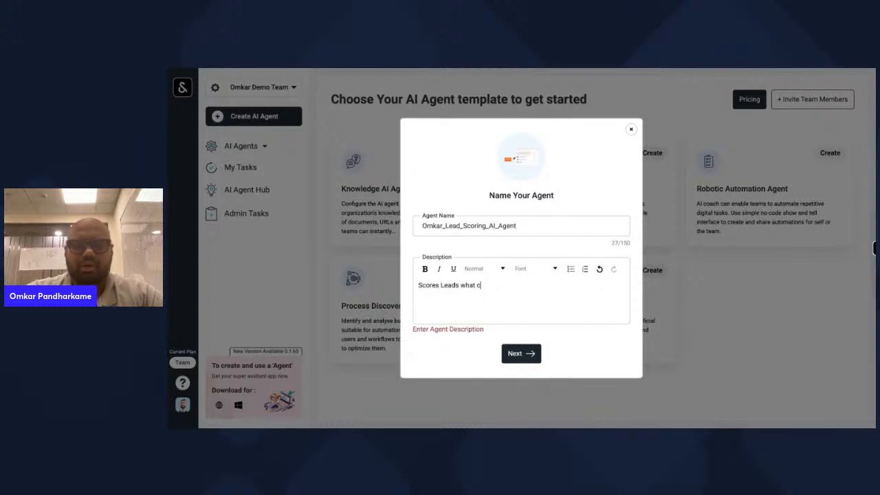
text(omes to my website)
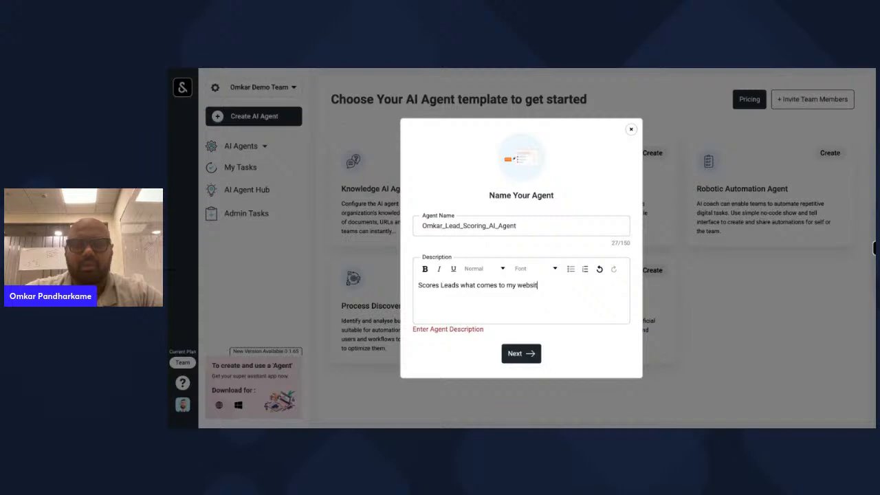
click(523, 352)
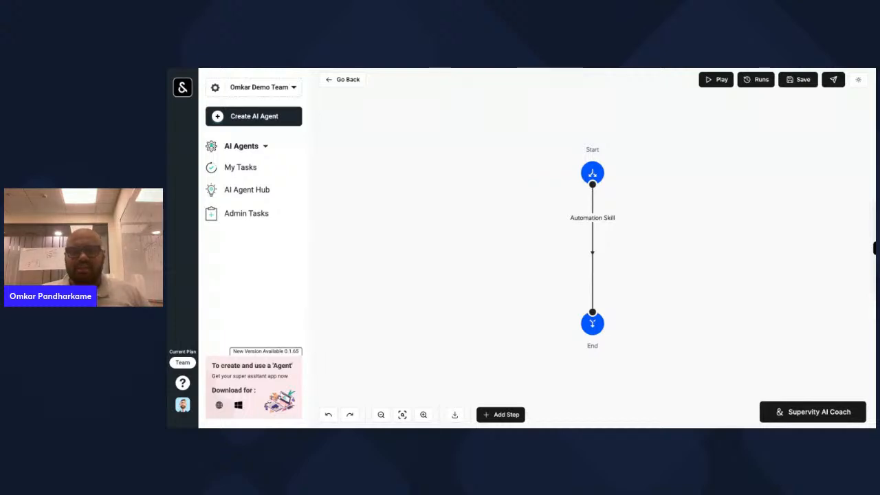
- Open the Supervity AI Coach chat beside the empty workflow and focus its message box
click(791, 413)
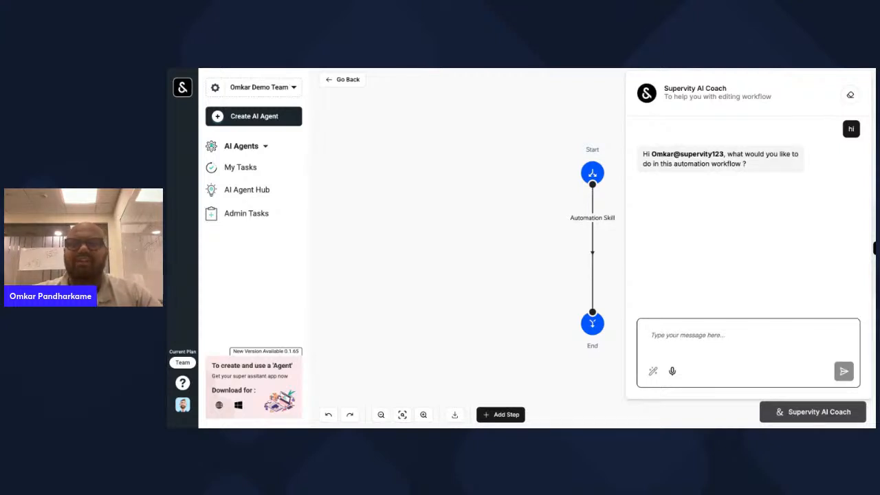
click(788, 353)
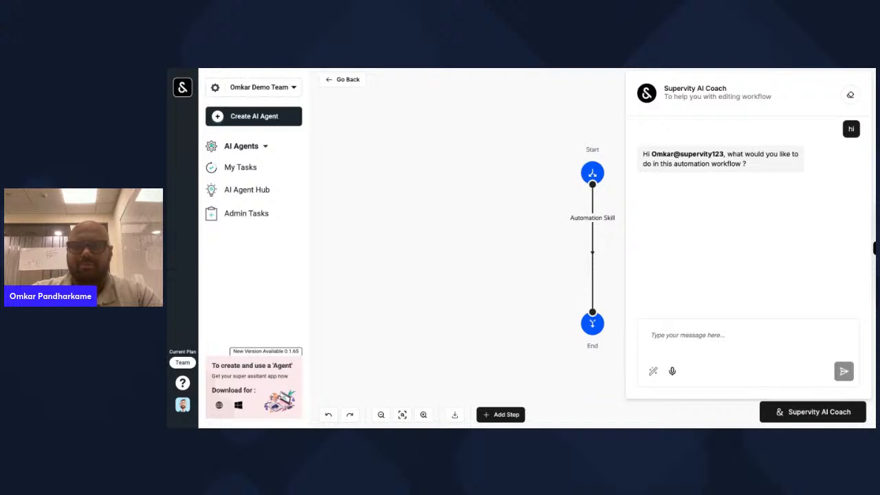
click(687, 337)
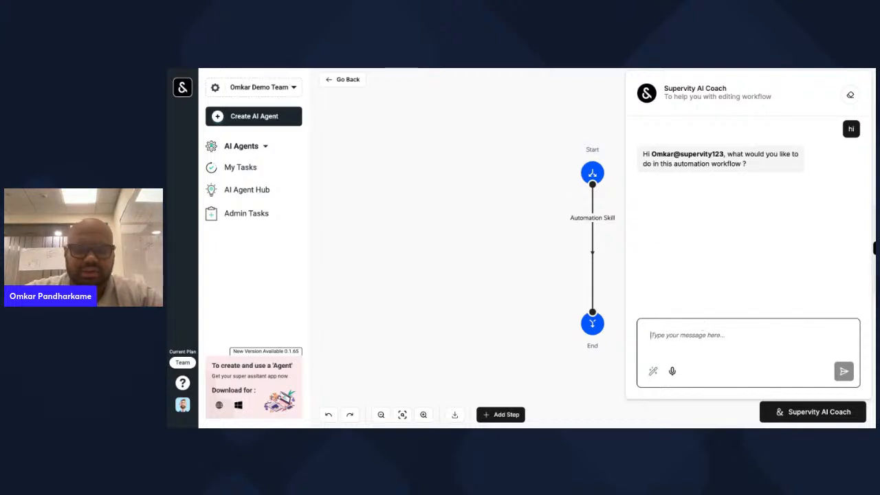
- Ask the Coach to read Outlook emails about Hubspot Forms demo bookings and extract their information
text(Check)
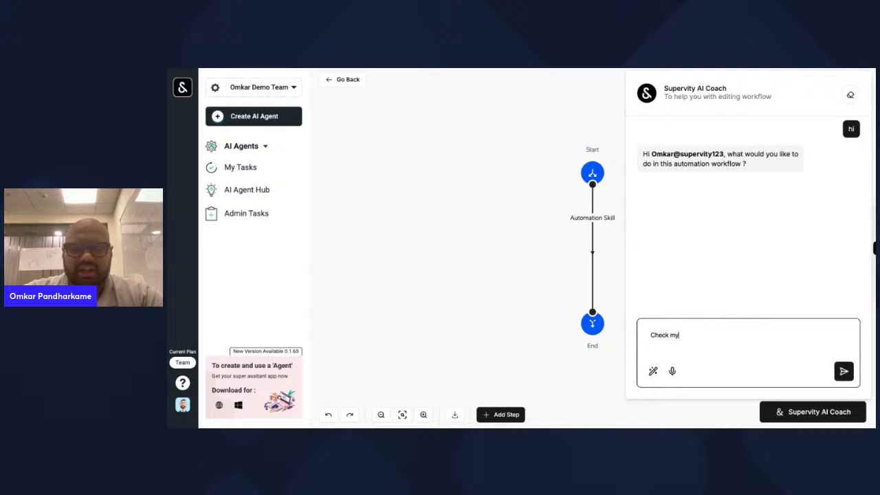
text( my)
key(ctrl+a)
text(Read my )
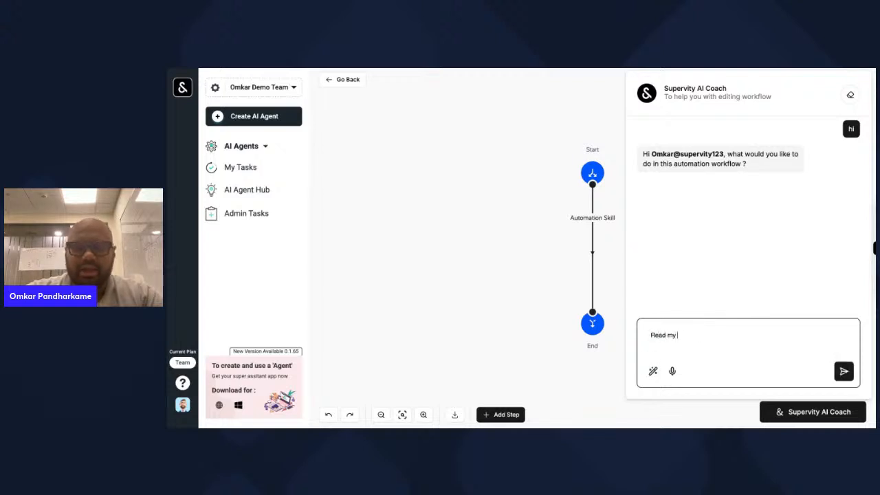
text(Outlook for )
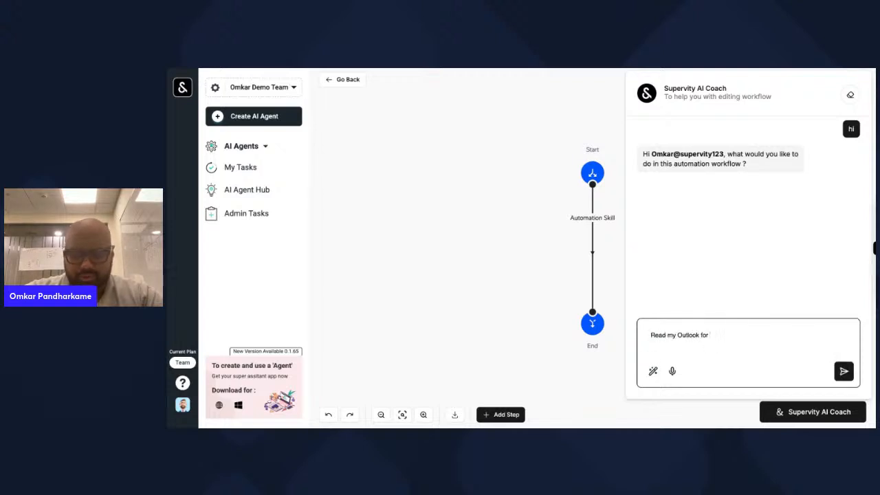
text(emails wh)
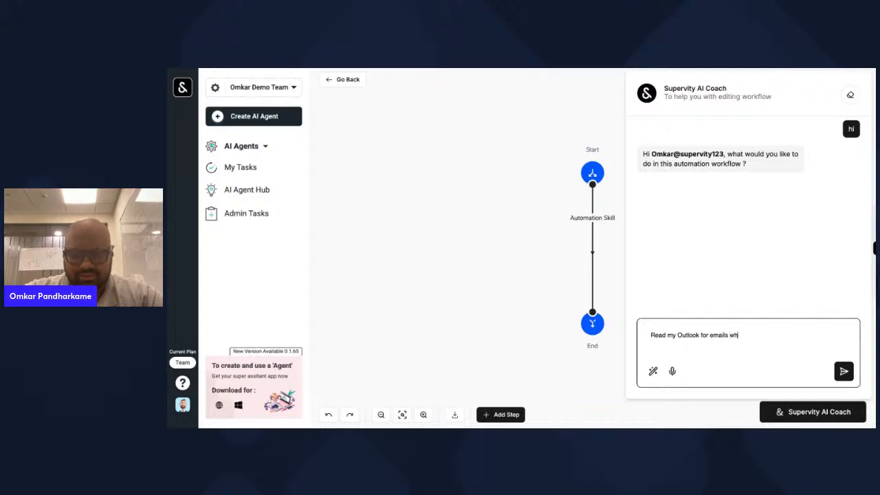
text(ich are relate)
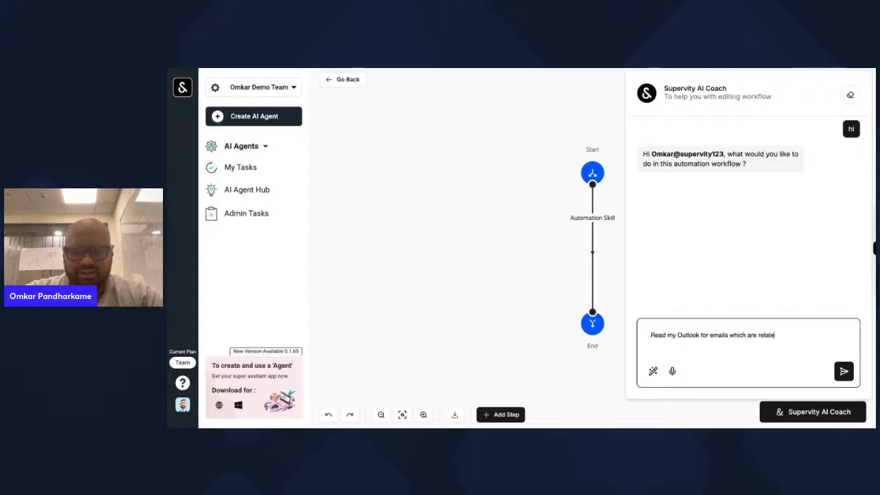
text(d to HUbsp)
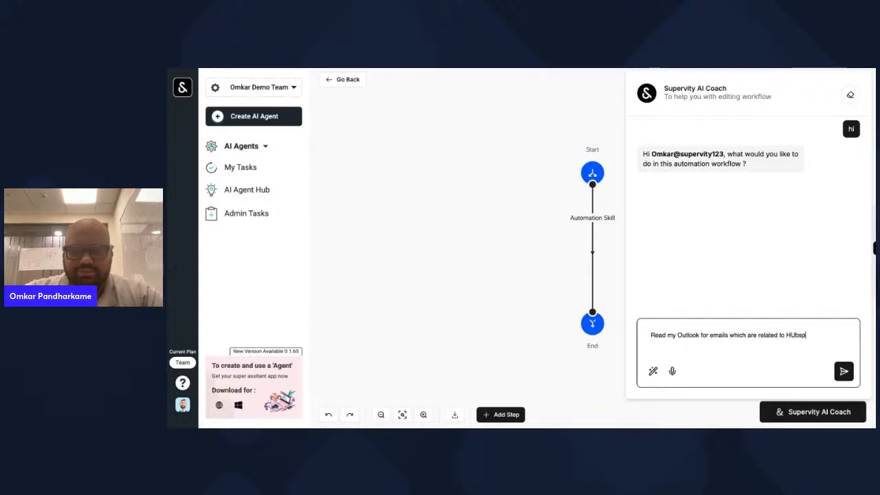
key(BackSpace)
key(BackSpace)
text(ubspot Form)
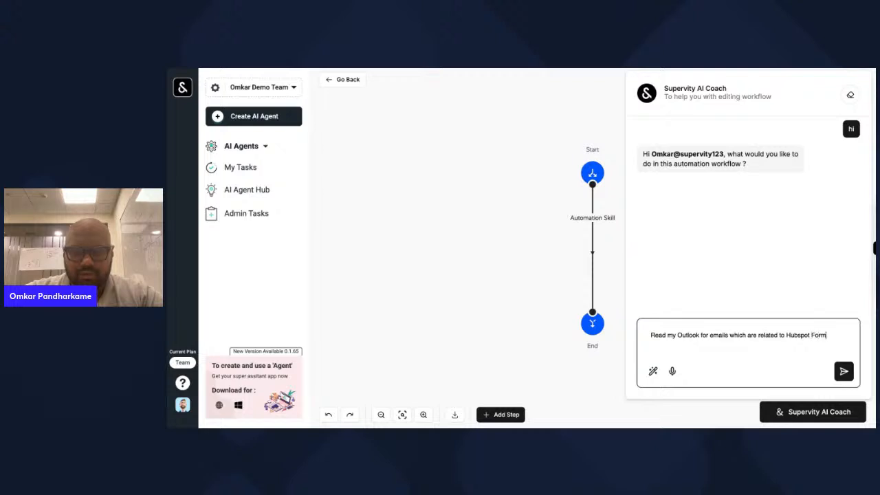
text(s for a)
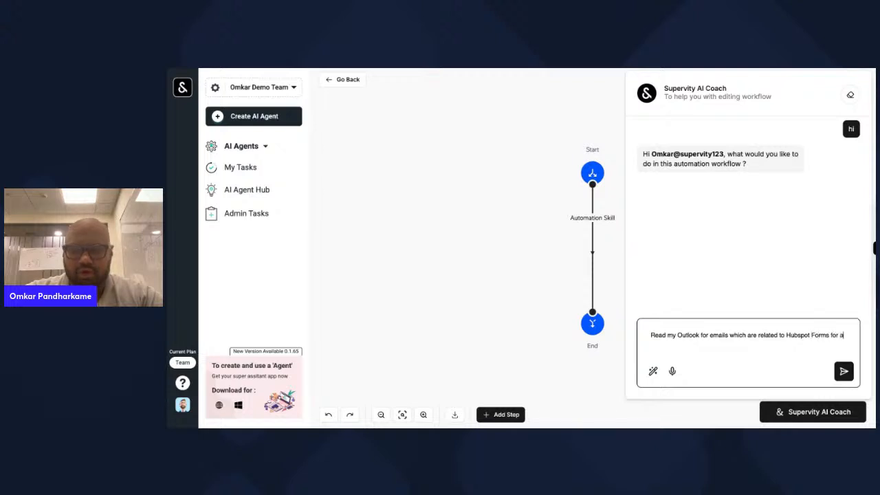
text( booking a demo.)
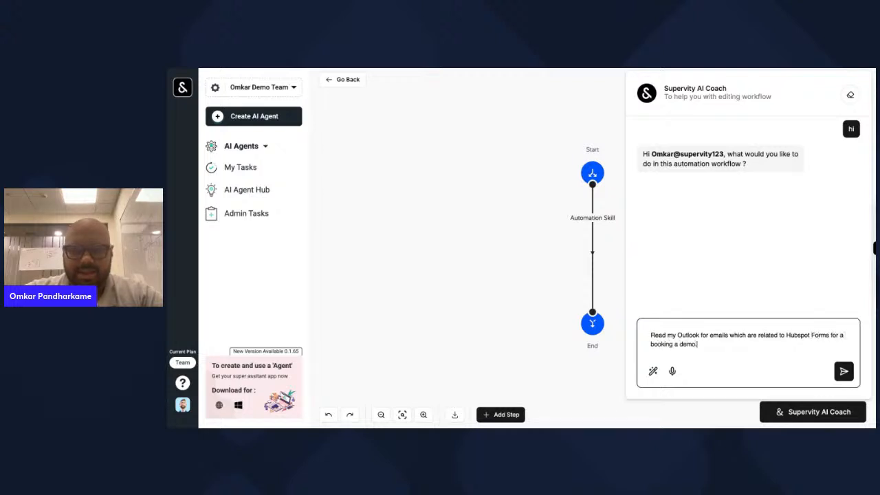
text( After)
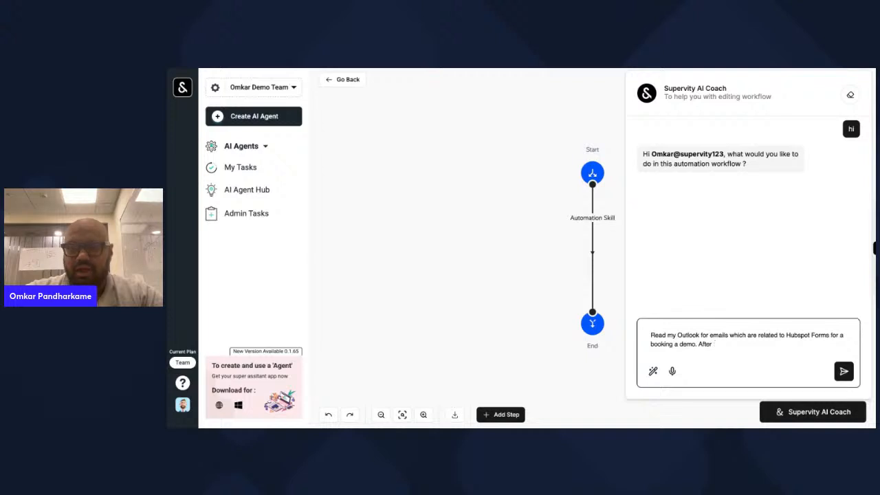
text( I put to)
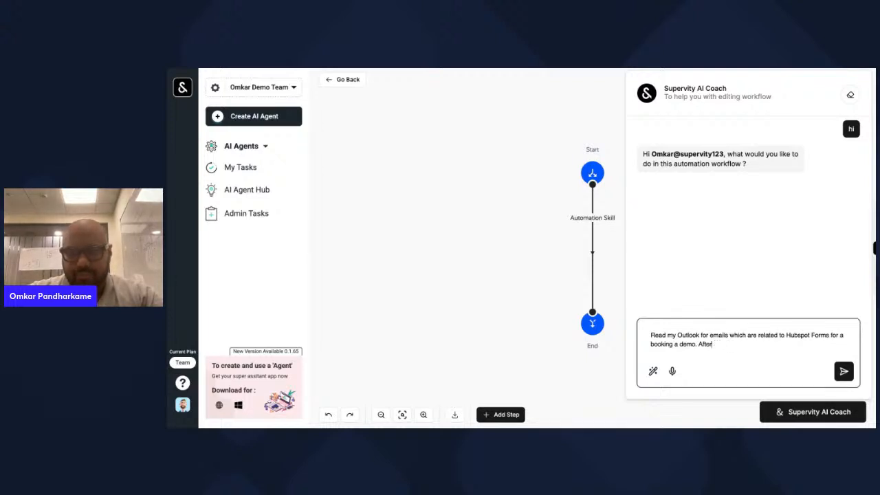
text(hat, )
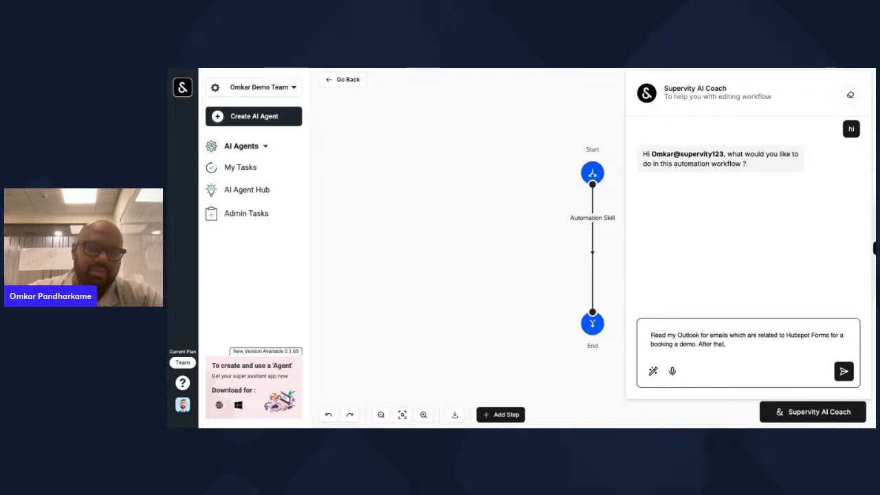
text(extract the infor)
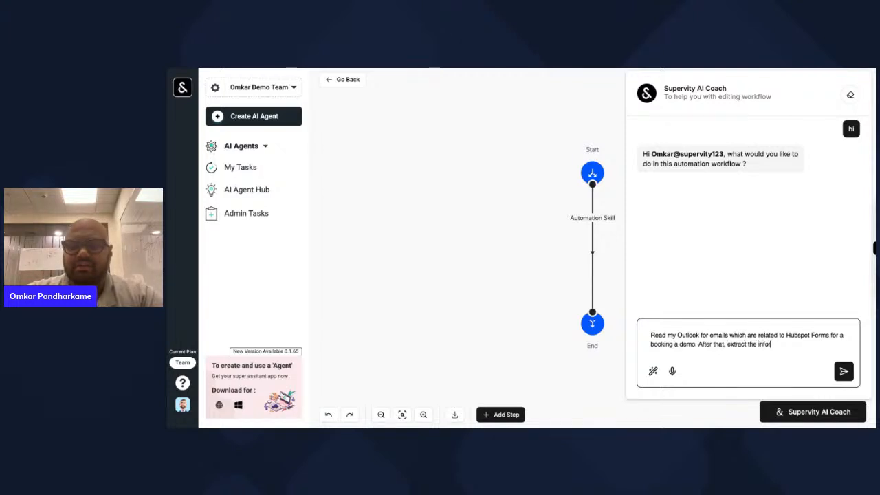
text(mation from )
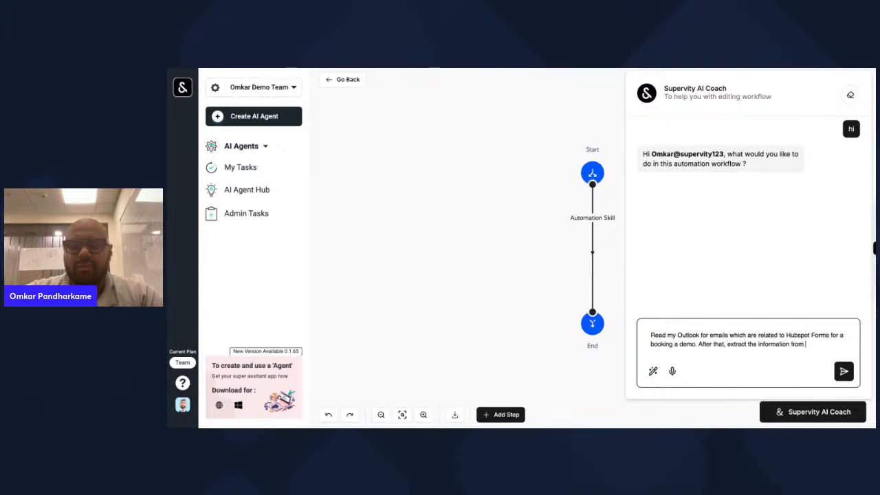
text(the E)
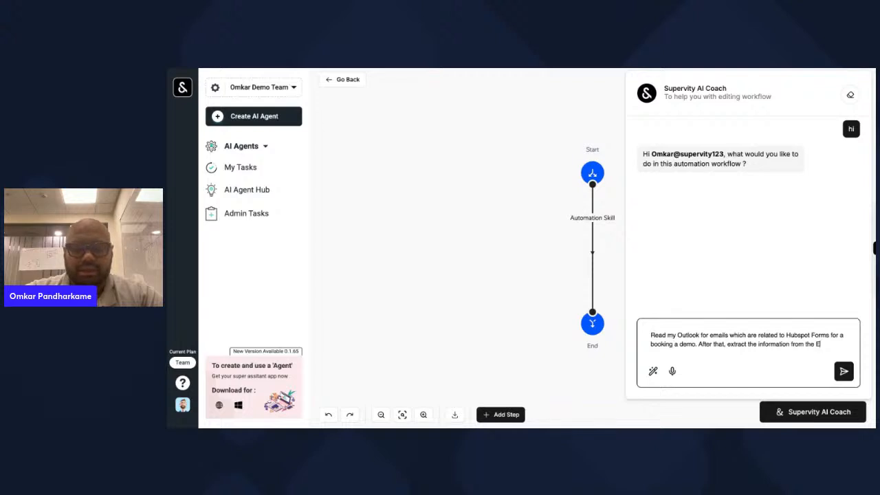
text(mail, as first)
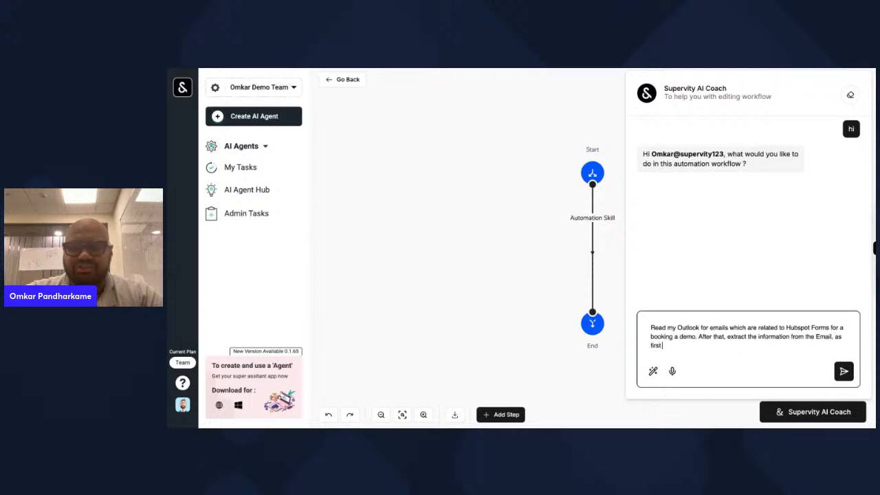
text( name , last)
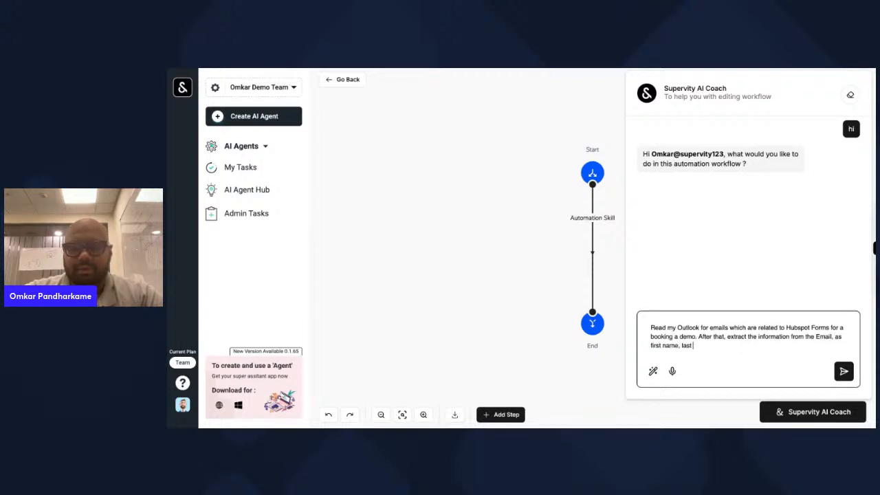
text( name, and compan)
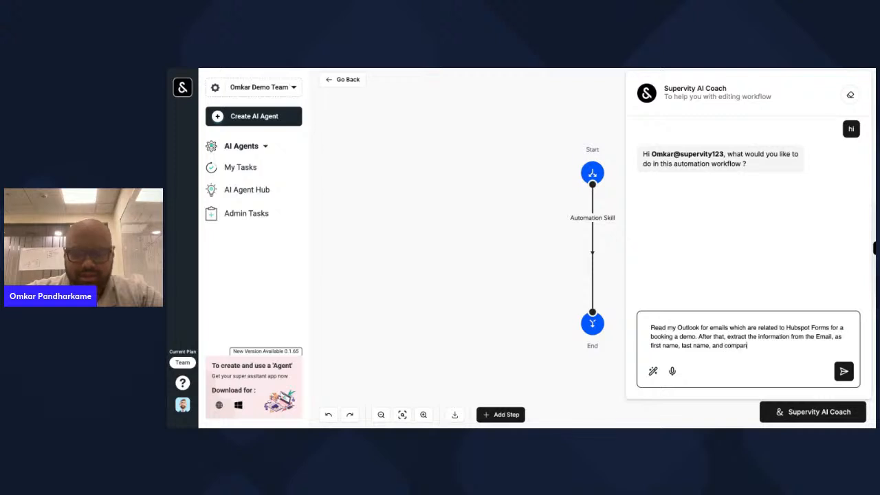
text(y name.)
- Add a paragraph requesting a web search on the person named in the previous step
key(shift+Return)
key(shift+Return)
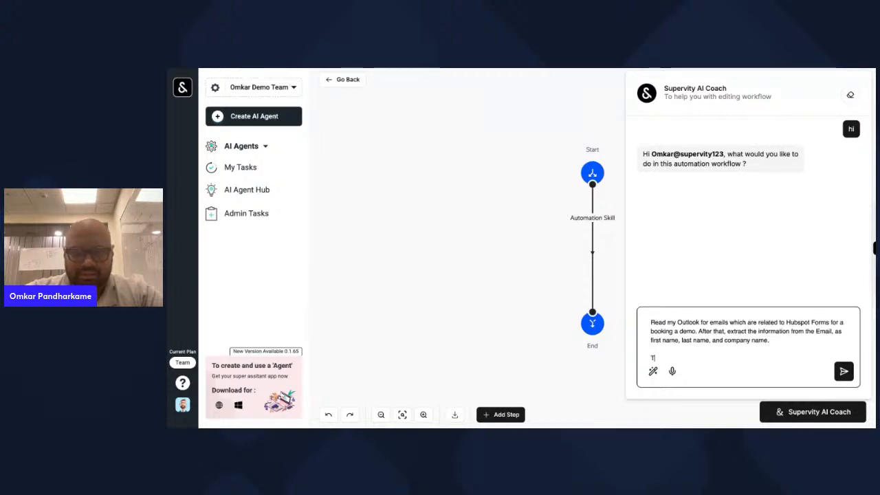
text(Then u)
key(BackSpace)
text(usi)
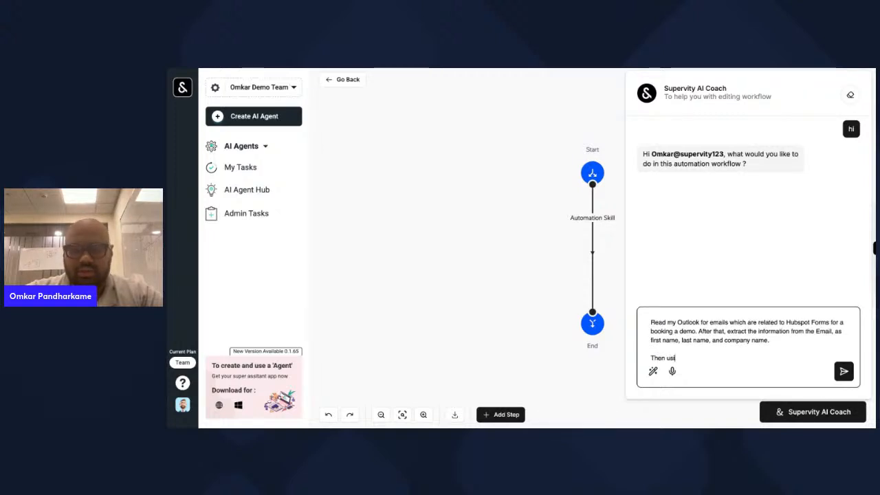
text(ng the name of the p)
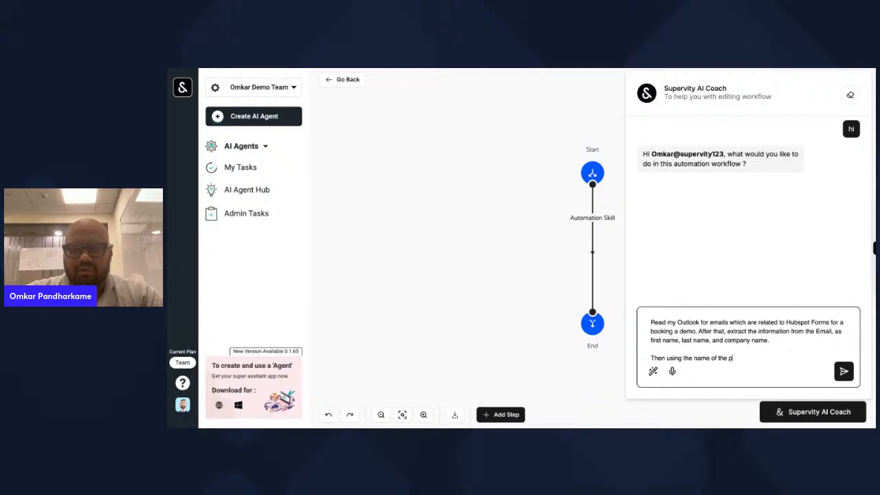
text(erson in the previo)
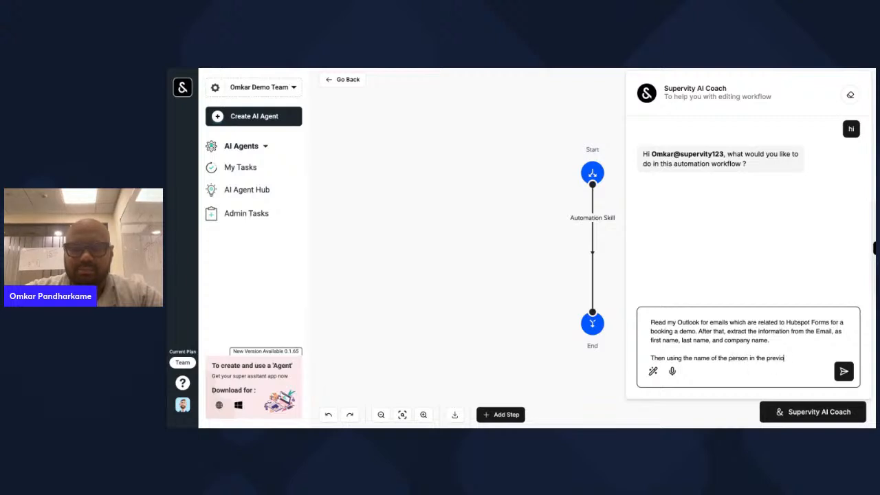
text(us step, conduct)
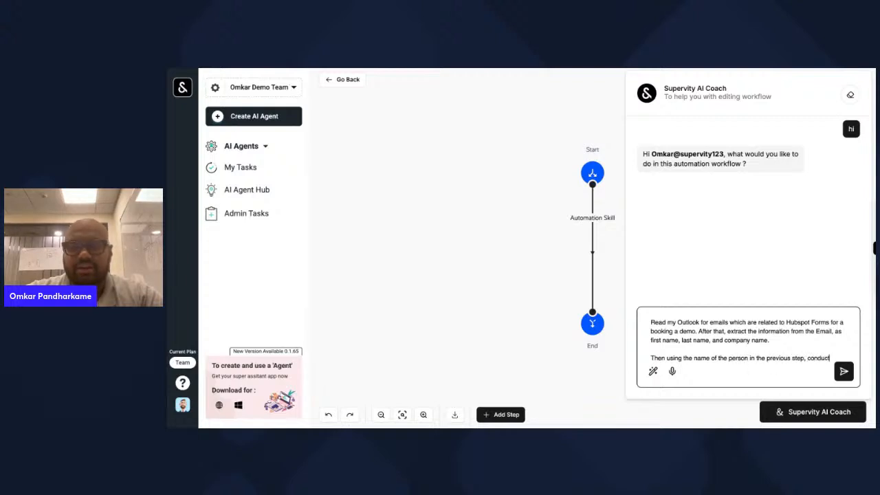
text( web search)
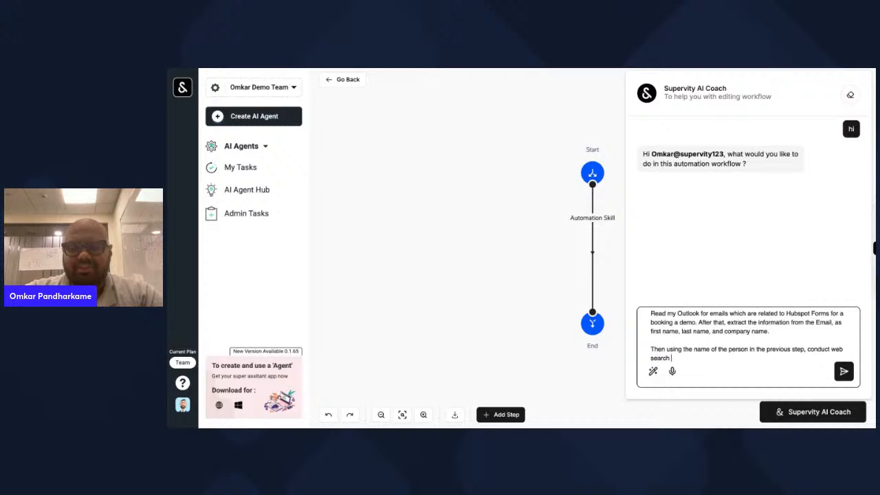
text( about the perso)
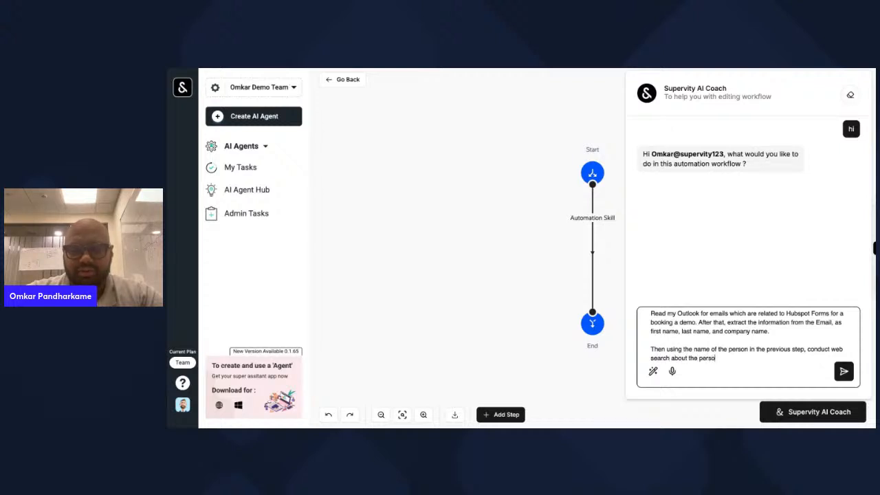
text(n and the company)
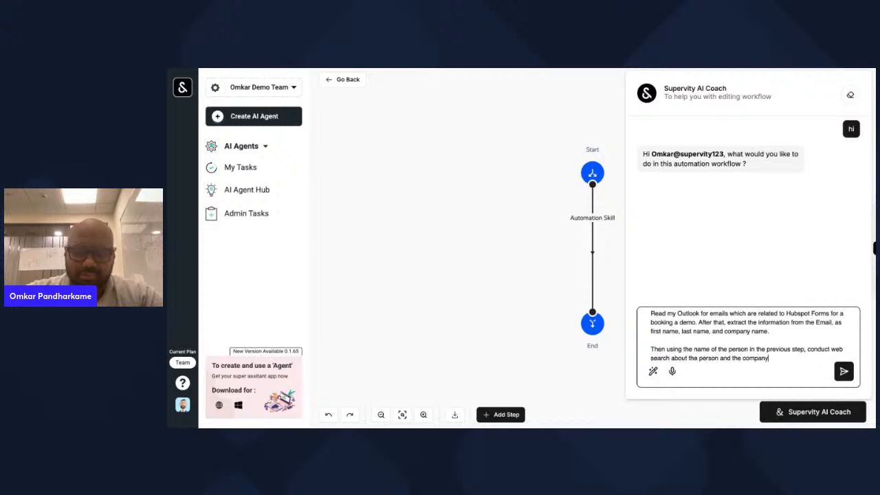
text(.)
- Add paragraphs to summarize the search, invoke RAG for ICP and lead score, and send to MS Teams
key(shift+Return)
key(shift+Return)
text(After that)
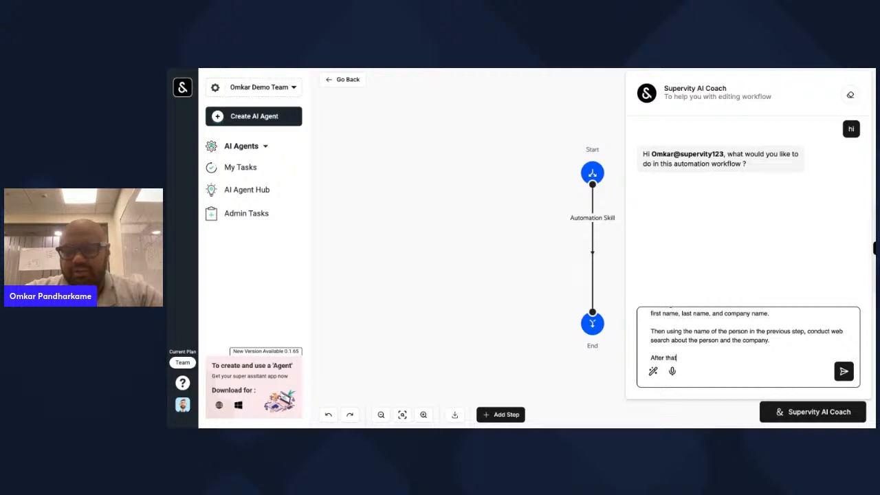
key(BackSpace)
key(BackSpace)
key(BackSpace)
text(e s)
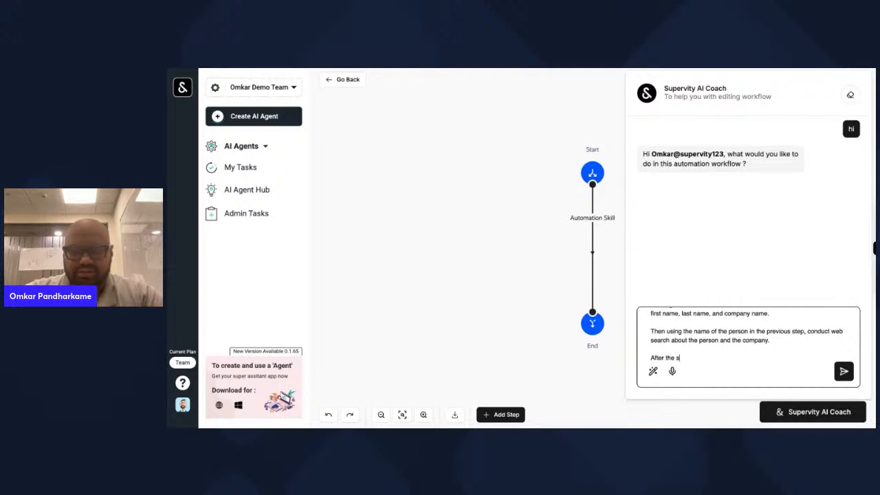
text(earch is done, )
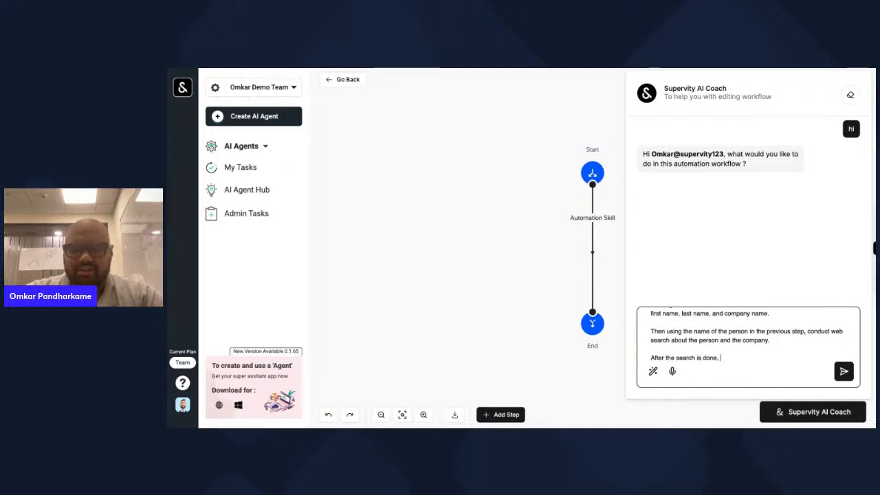
text(summarize it and)
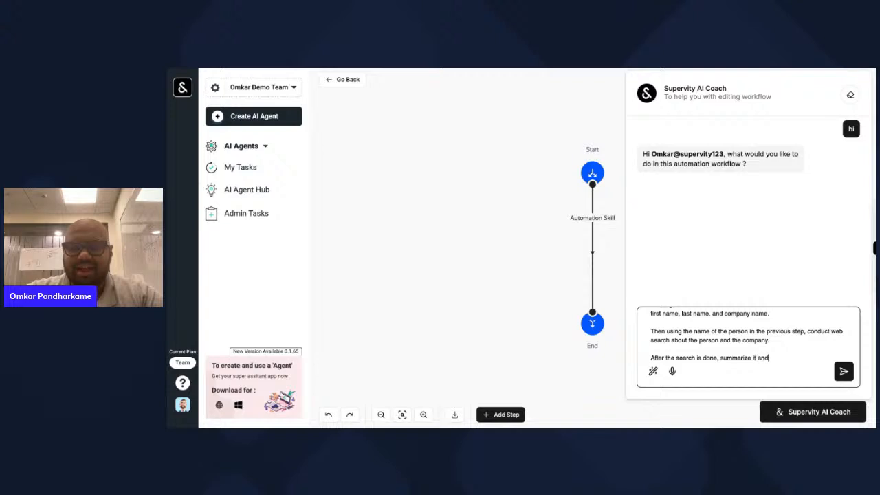
text( the invoke RAG )
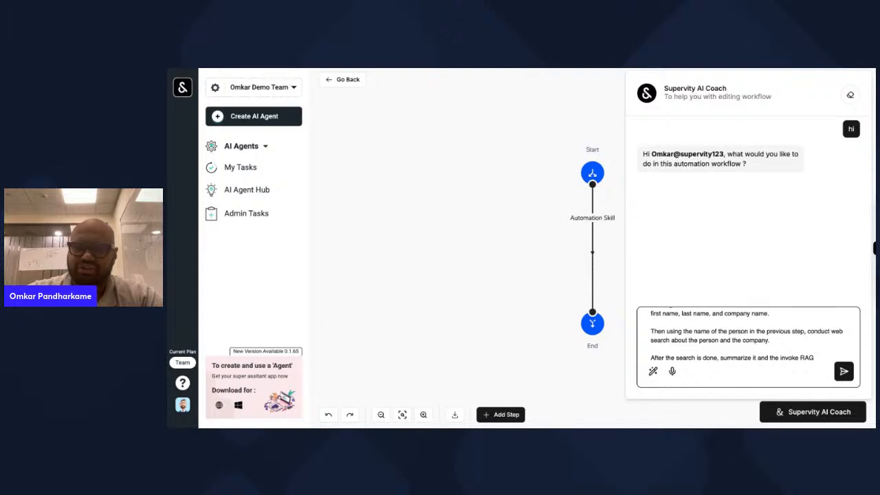
text(th)
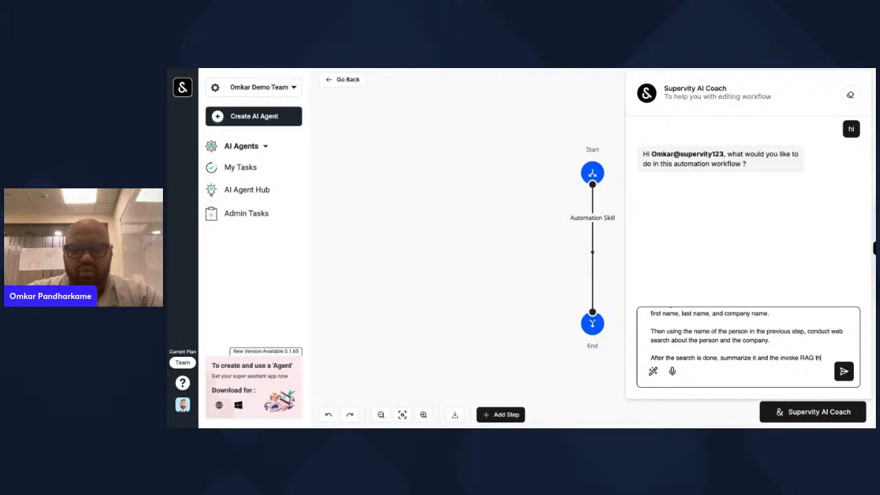
text(rough which it)
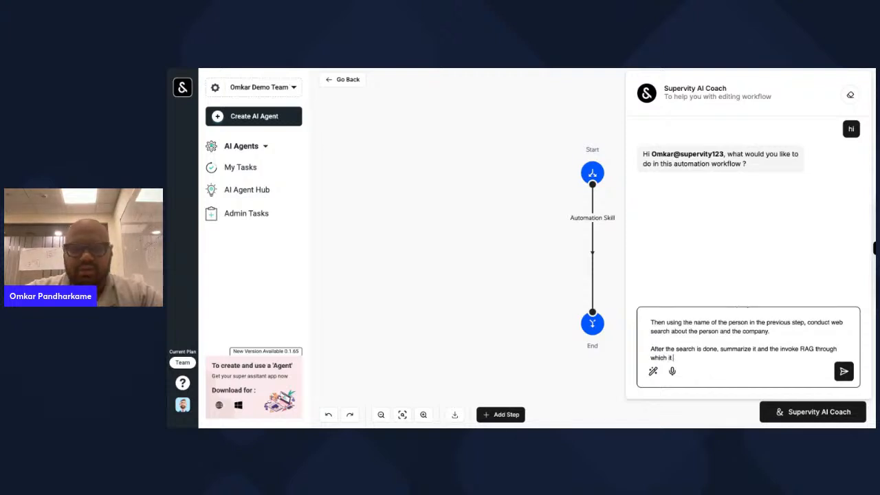
text( will be able to do)
text(termine whether this)
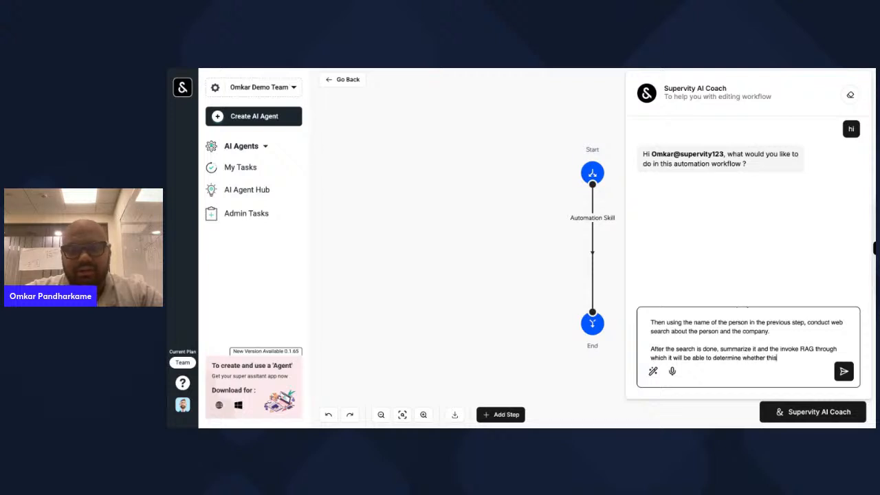
text( contact is a )
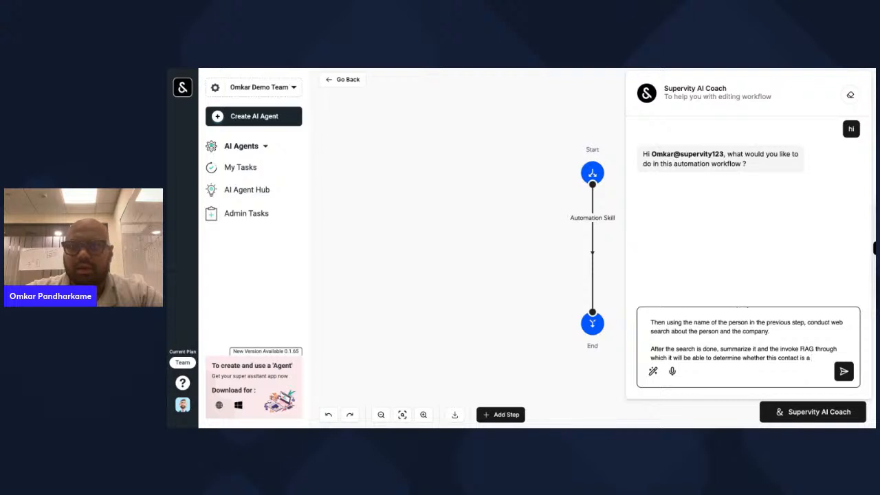
text(ICP )
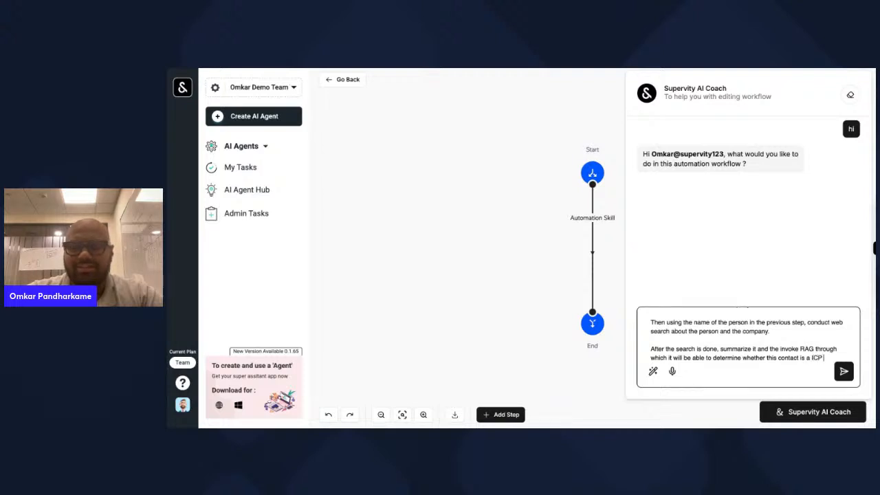
text(or not, and also )
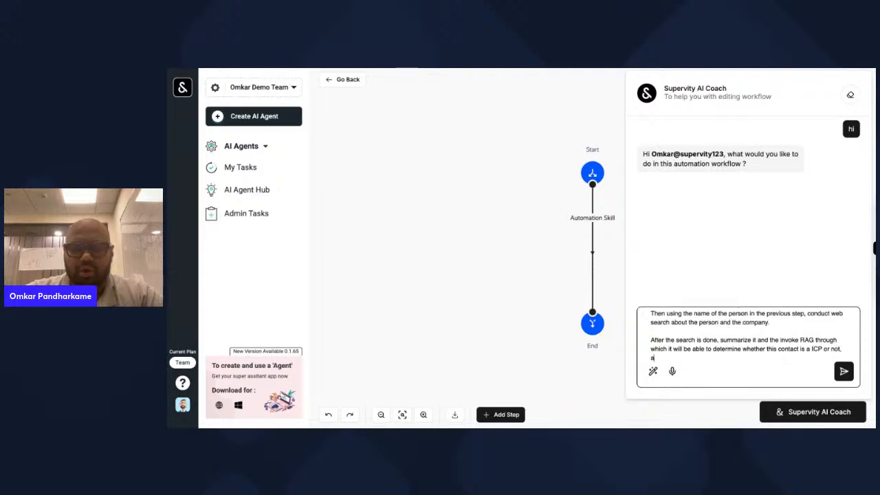
text(ass)
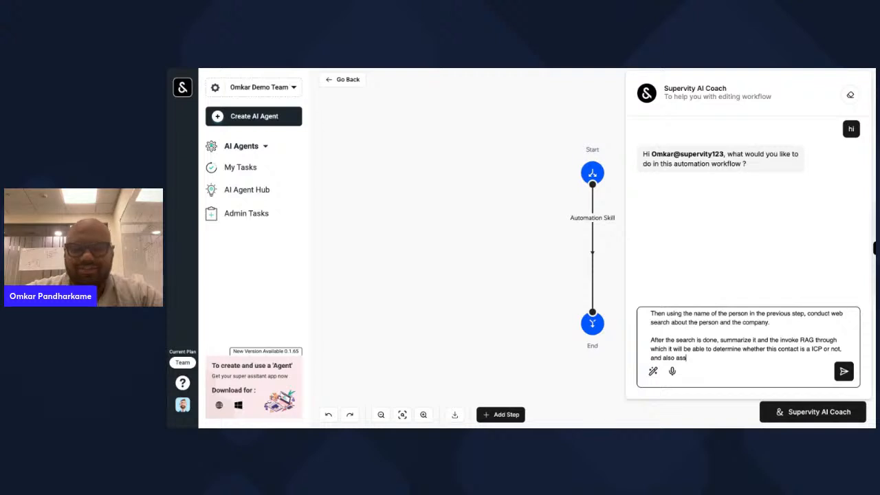
text(ign a Lead Score )
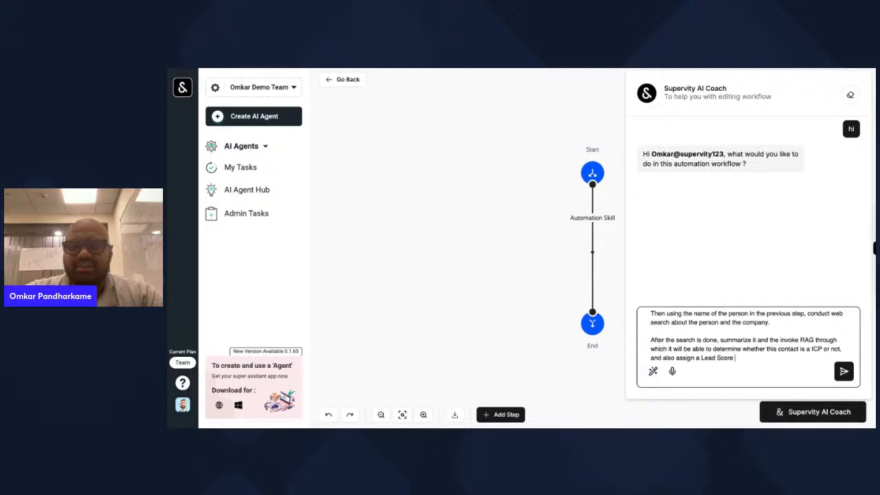
text(to the)
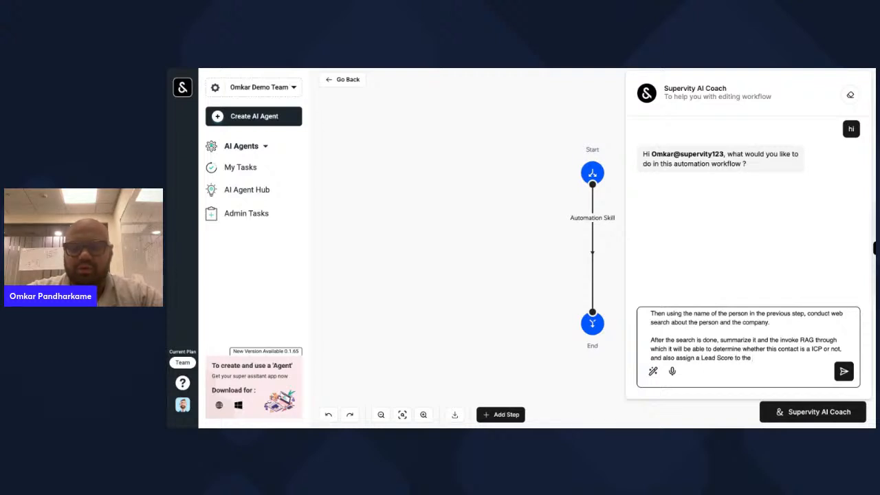
text( person)
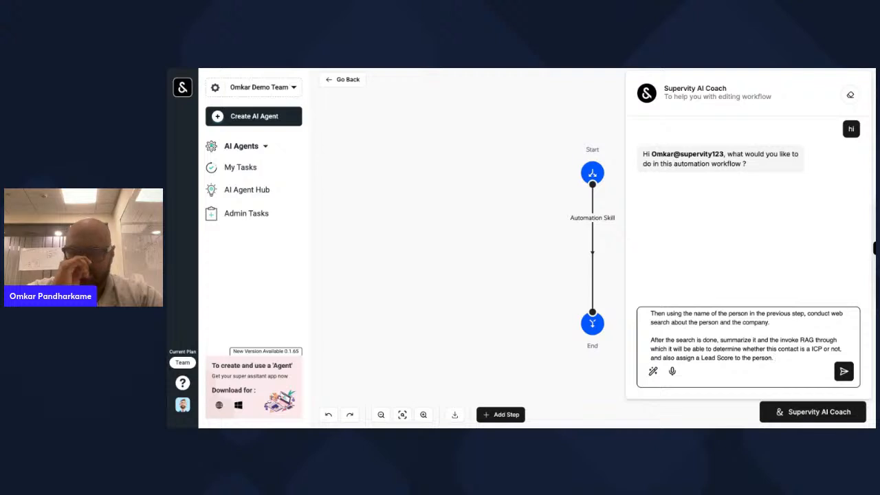
text(.)
key(Return)
key(Return)
text(Send me)
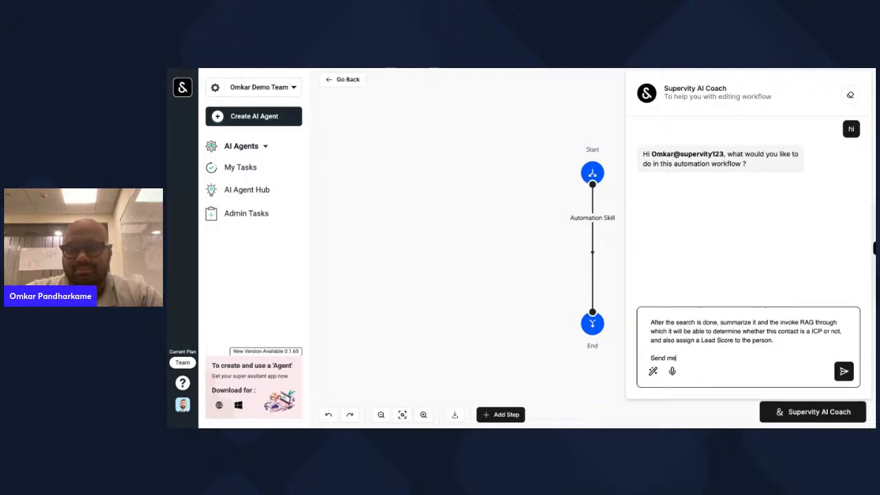
text( this to my MS Teams)
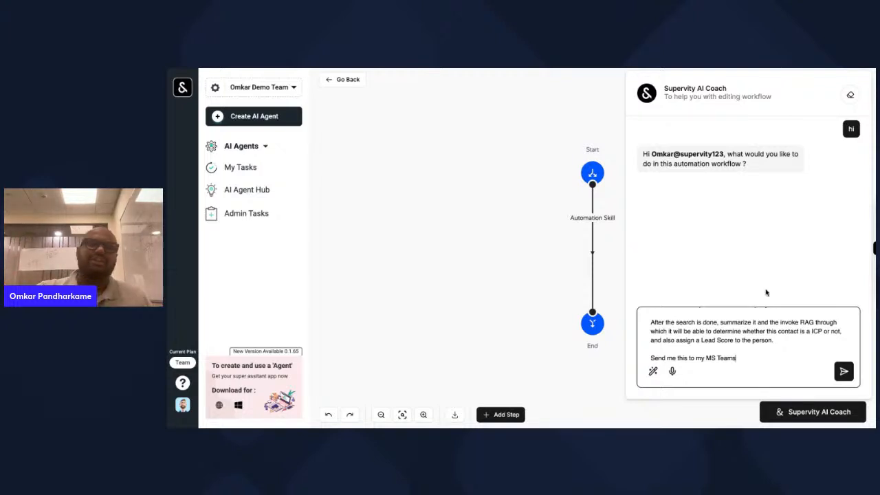
- Send the lead-scoring request so the AI Coach generates the Outlook-to-MS Teams workflow
click(842, 374)
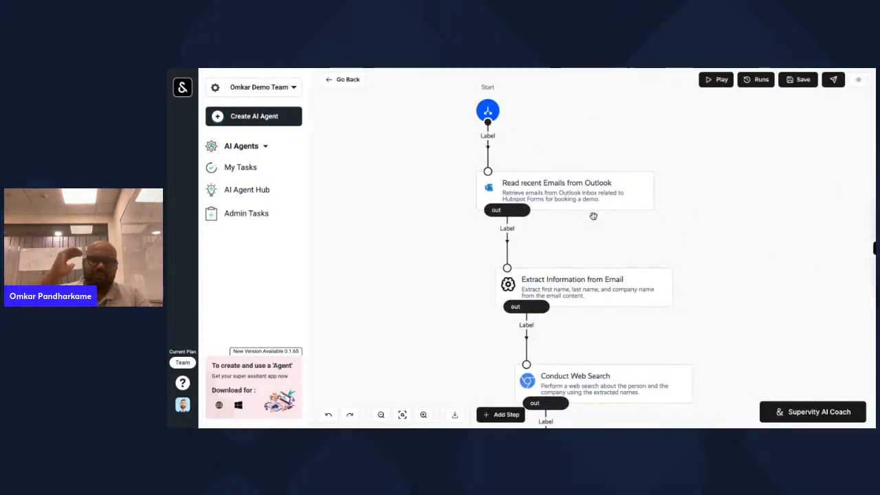
- Inspect the Read recent Emails, Extract Information and Conduct Web Search step configurations
click(586, 198)
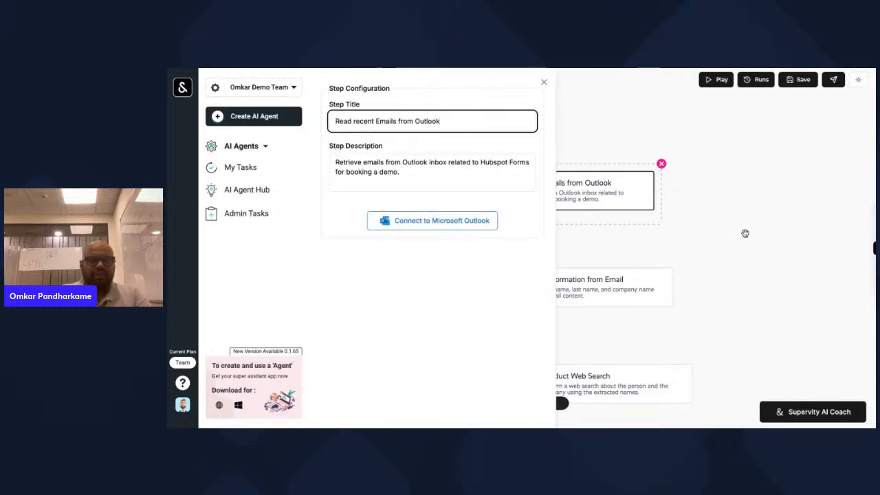
click(689, 232)
click(626, 221)
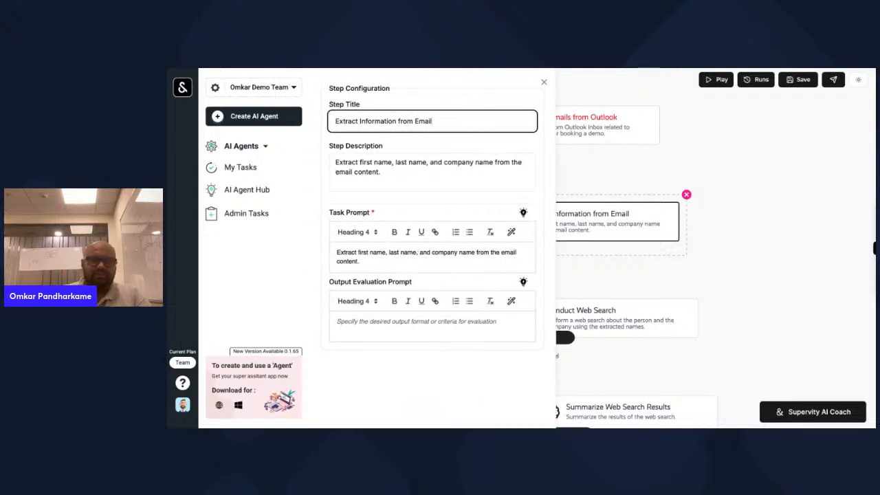
click(703, 282)
click(687, 260)
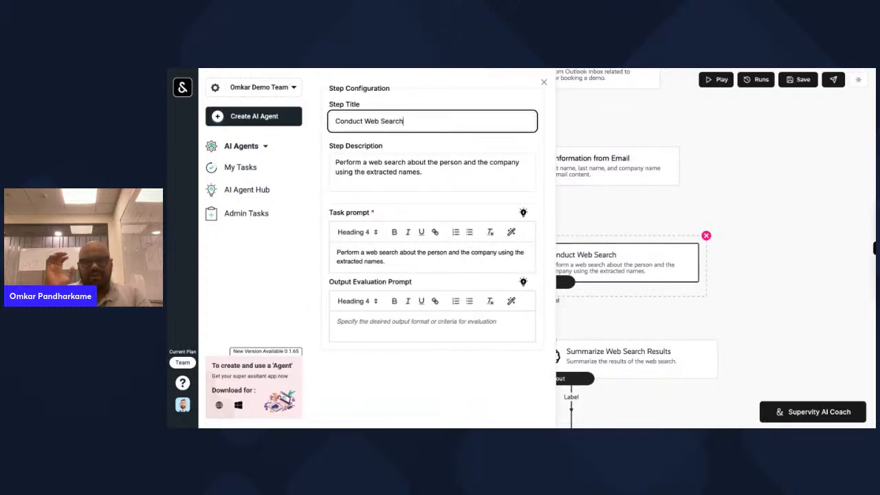
click(746, 295)
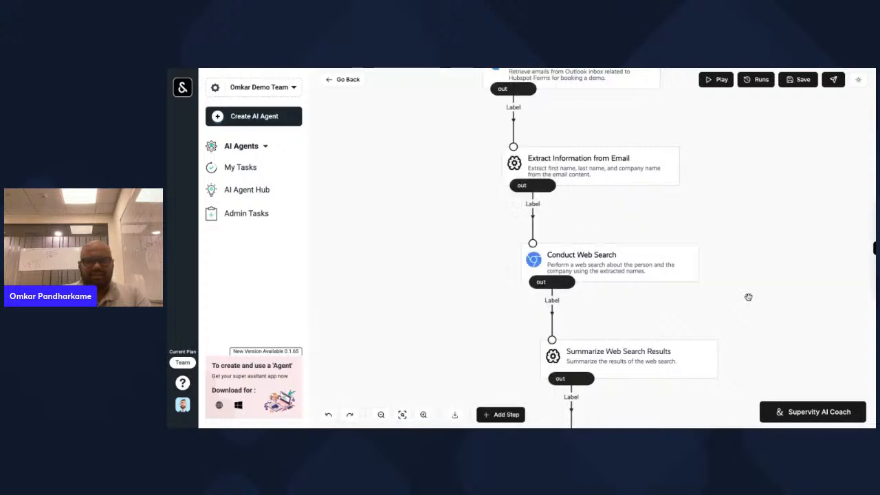
- Check the Summarize, Invoke RAG and MS Teams steps, then connect the email step to Microsoft Outlook
scroll(670, 285, down, 2)
click(640, 281)
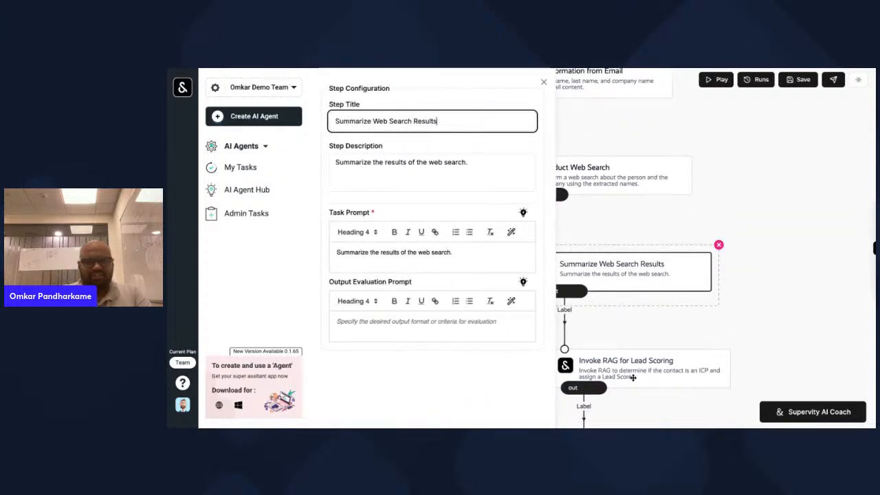
click(659, 359)
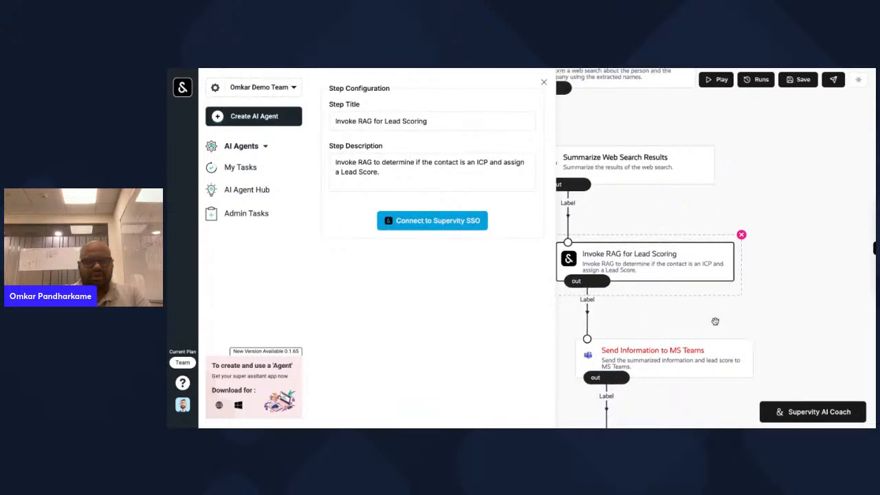
click(681, 352)
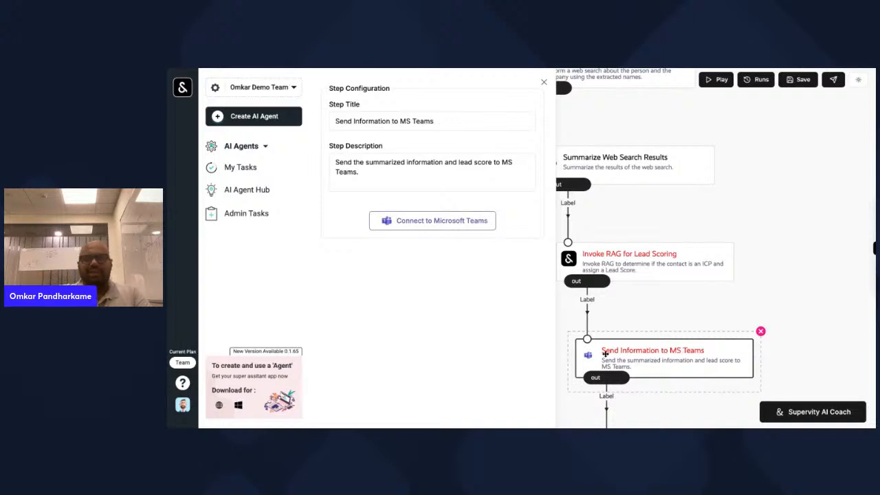
scroll(646, 220, up, 5)
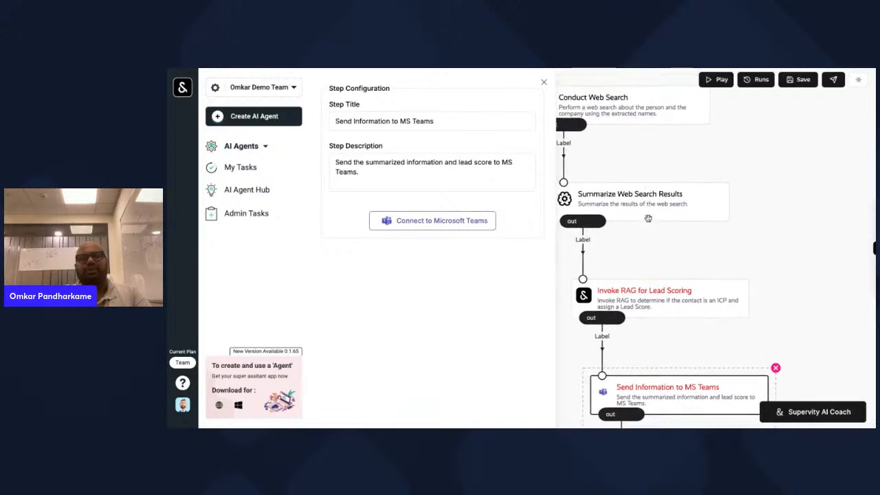
scroll(648, 219, up, 5)
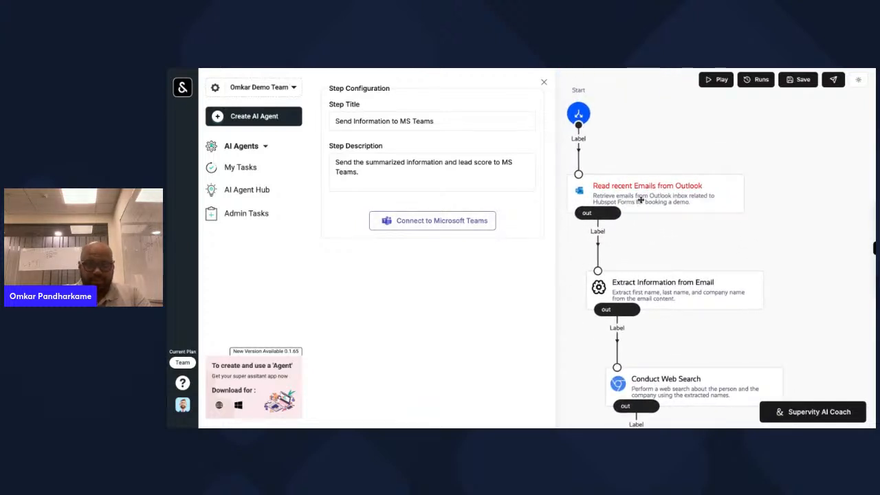
click(638, 199)
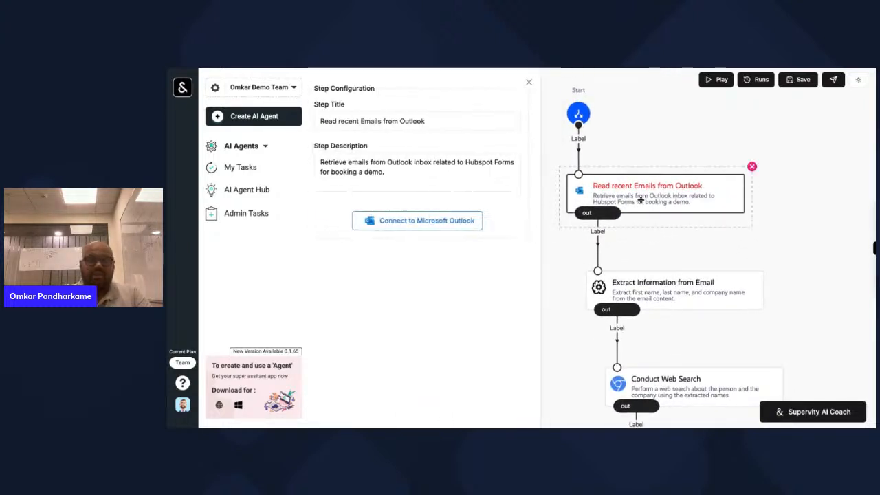
click(468, 225)
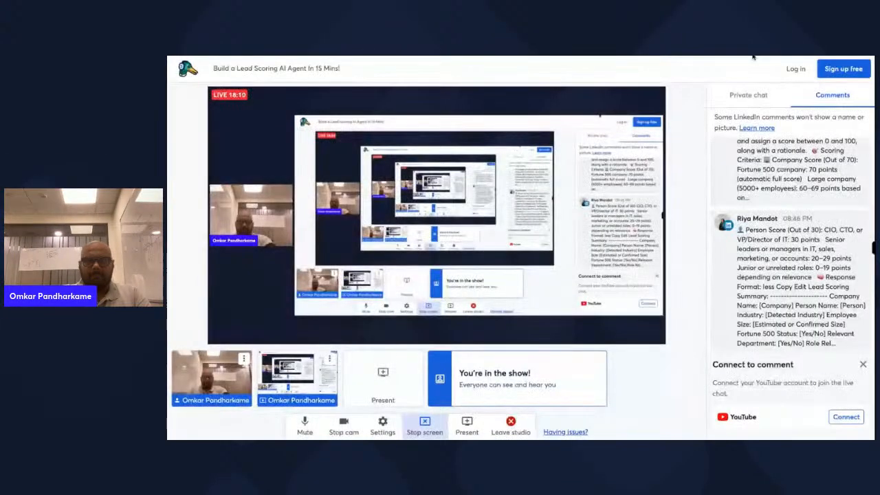
- Put the browser's Microsoft sign-in page back on the shared screen instead of the StreamYard studio
key(ctrl+Tab)
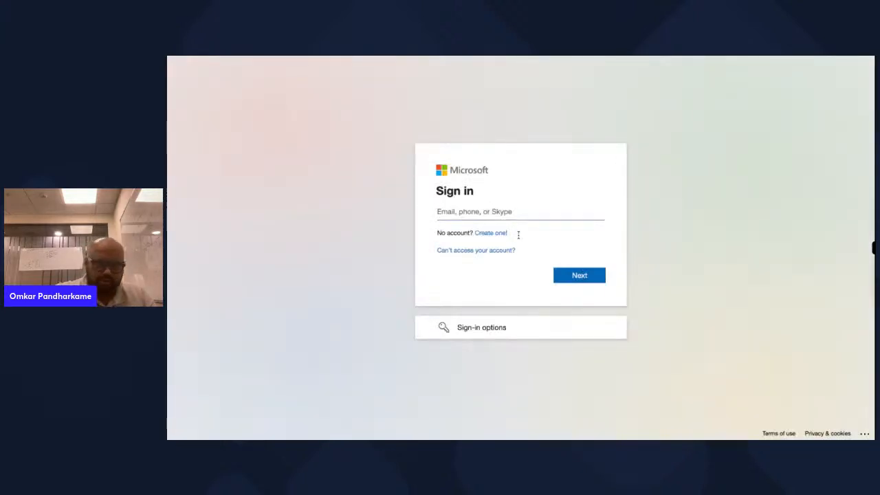
- Sign in to Microsoft with the account e-mail and password, choosing to stay signed in
key(ctrl+v)
click(581, 275)
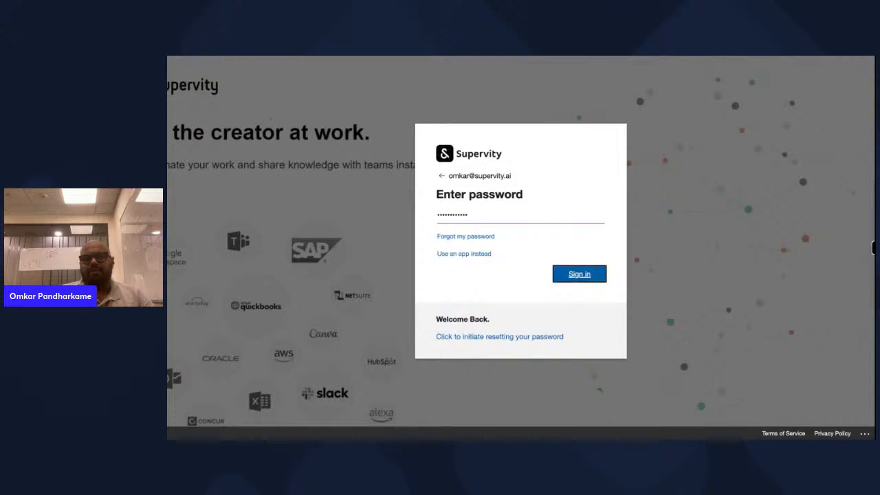
key(Return)
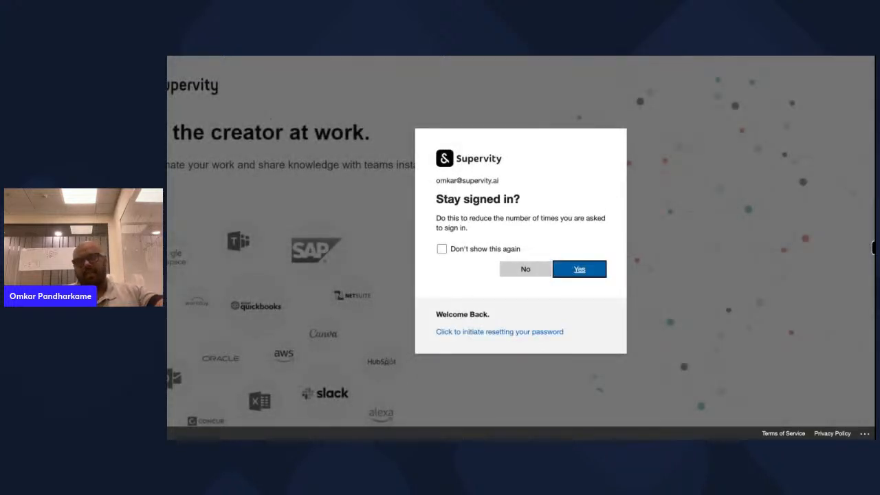
key(Return)
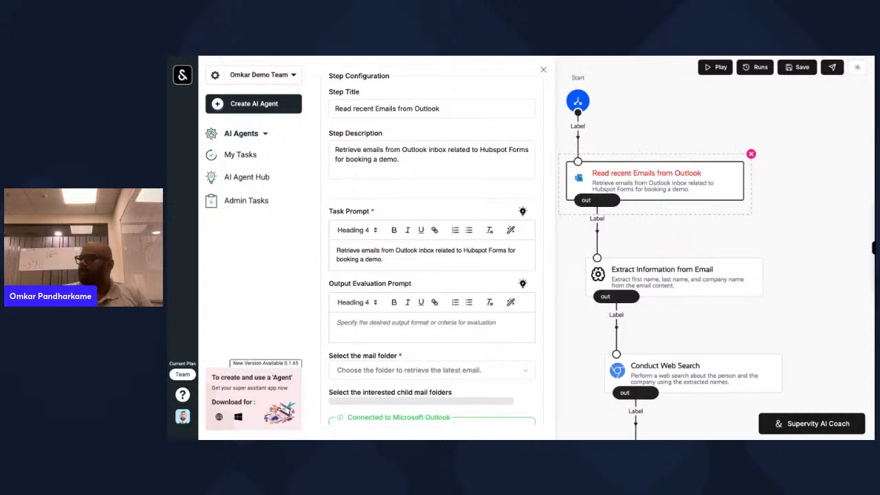
- Review the earlier agent's Extract Information and Conduct Web Search settings and its successful run details
click(679, 293)
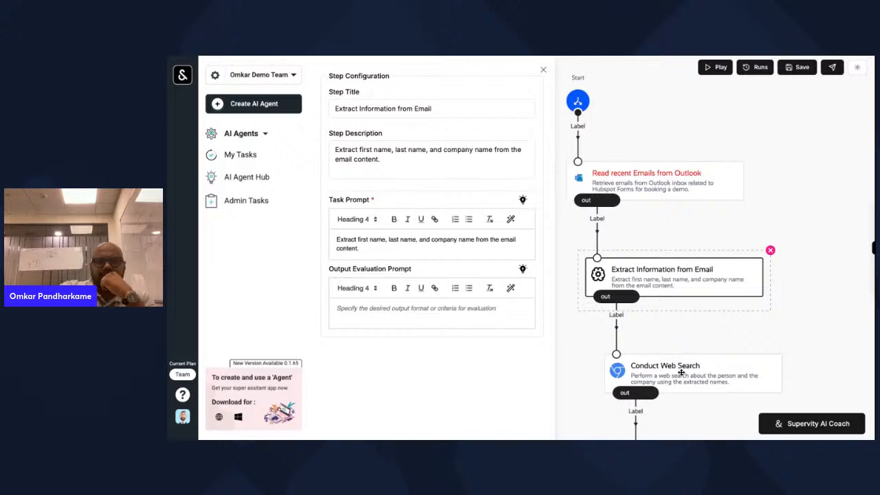
click(680, 372)
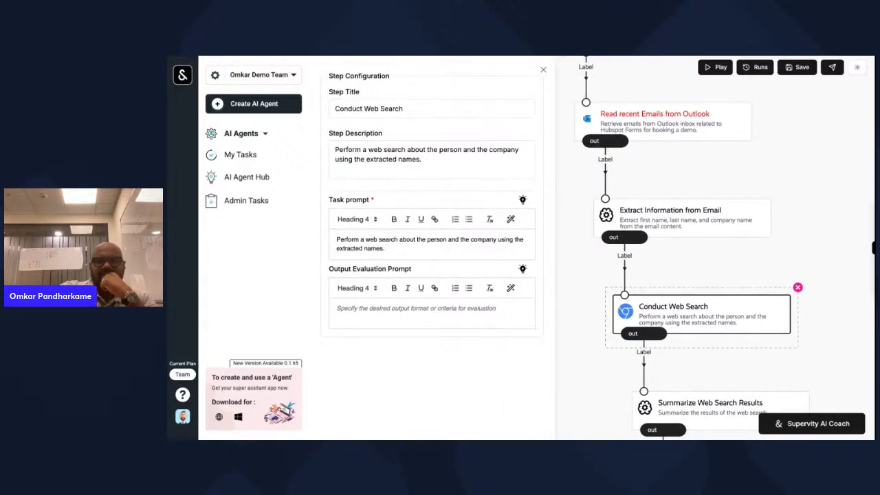
click(474, 56)
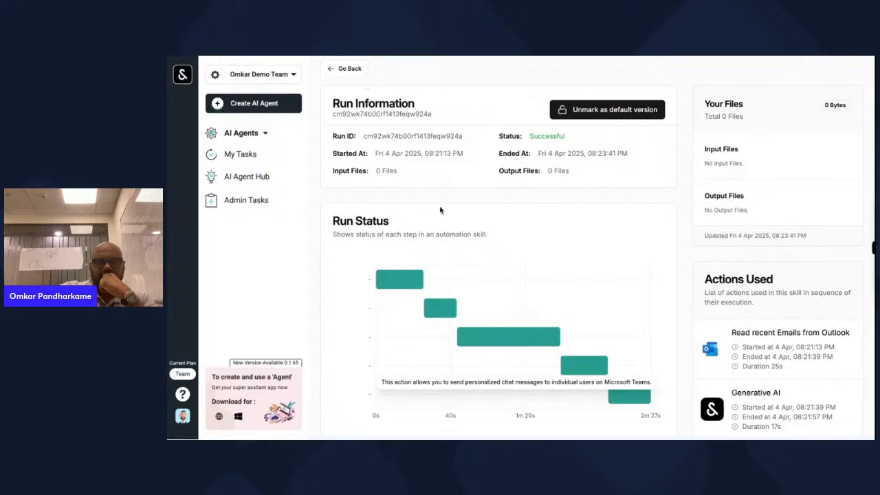
click(356, 70)
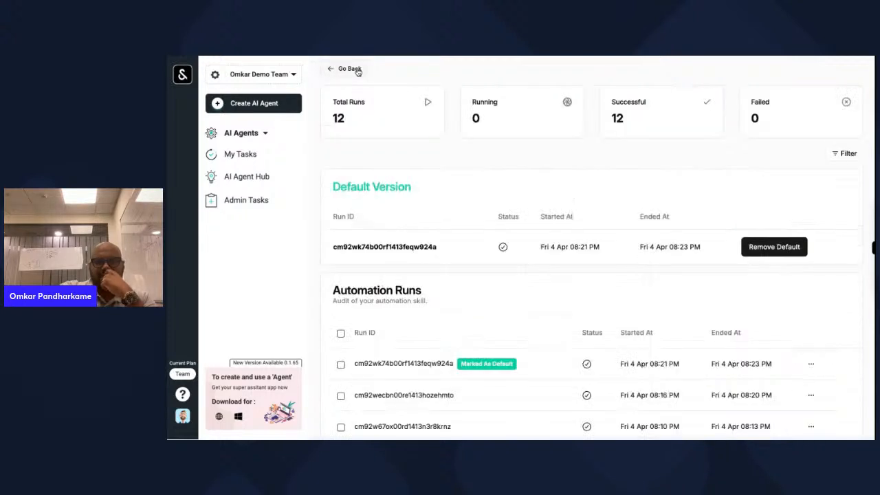
click(345, 69)
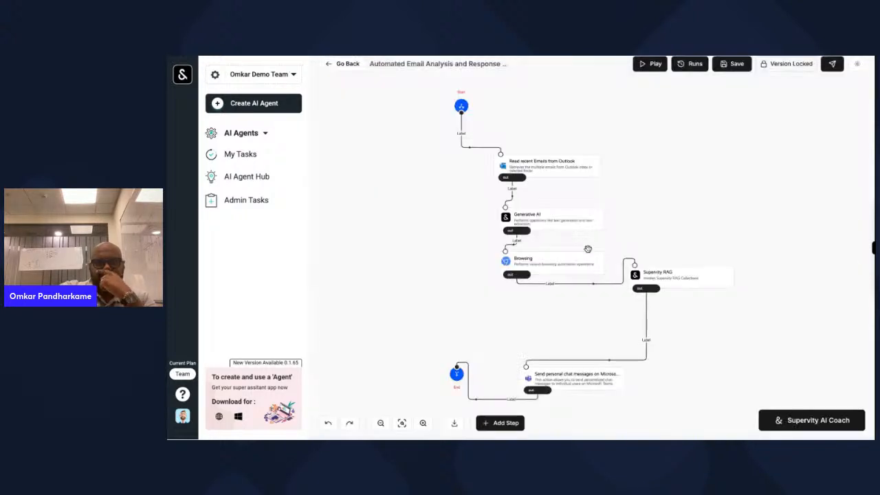
- Move the Supervity RAG step down and left, then bring up the AI Coach chat
drag(675, 282, 629, 317)
click(704, 199)
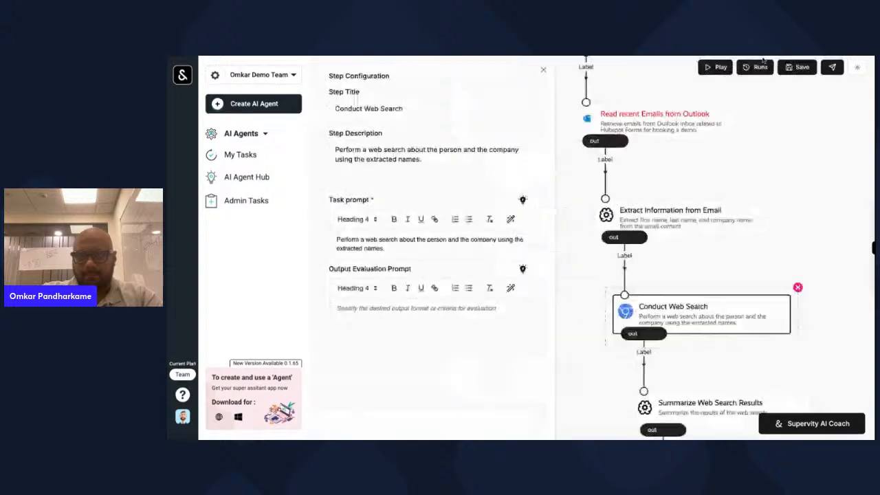
click(813, 431)
- Select and reread the original request message in the AI Coach chat, then close the chat
scroll(737, 187, up, 5)
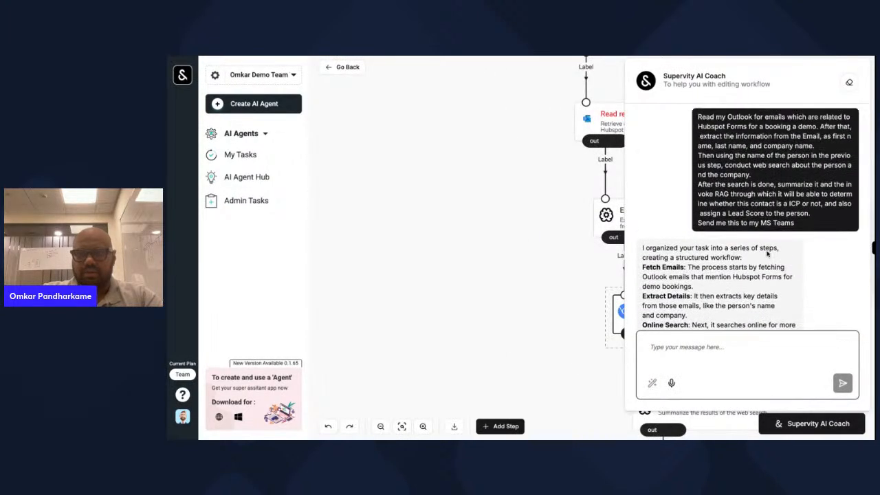
triple_click(699, 152)
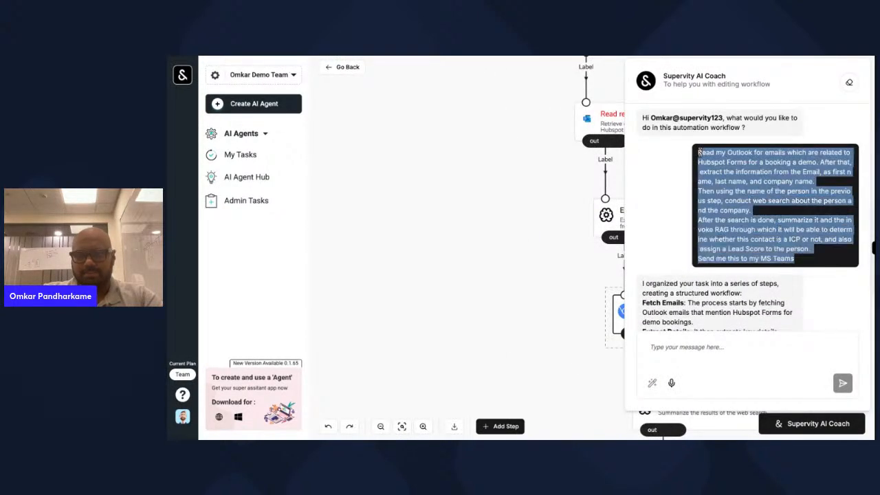
click(692, 146)
triple_click(698, 151)
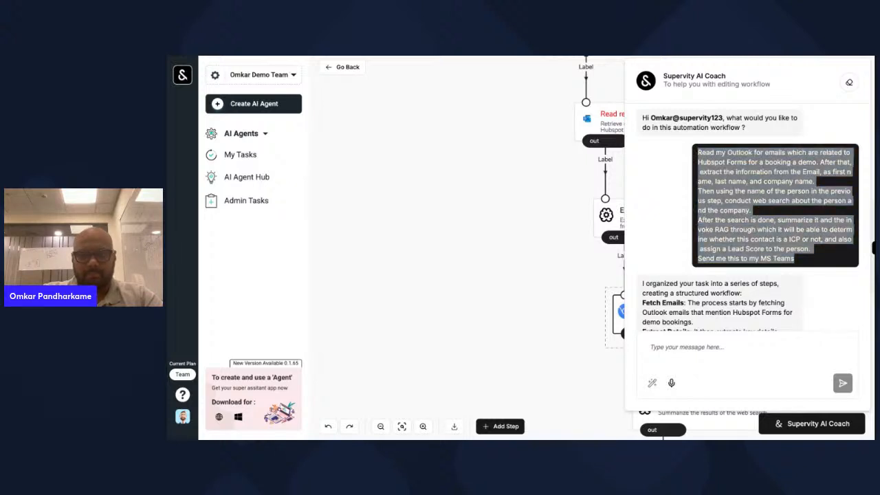
click(525, 230)
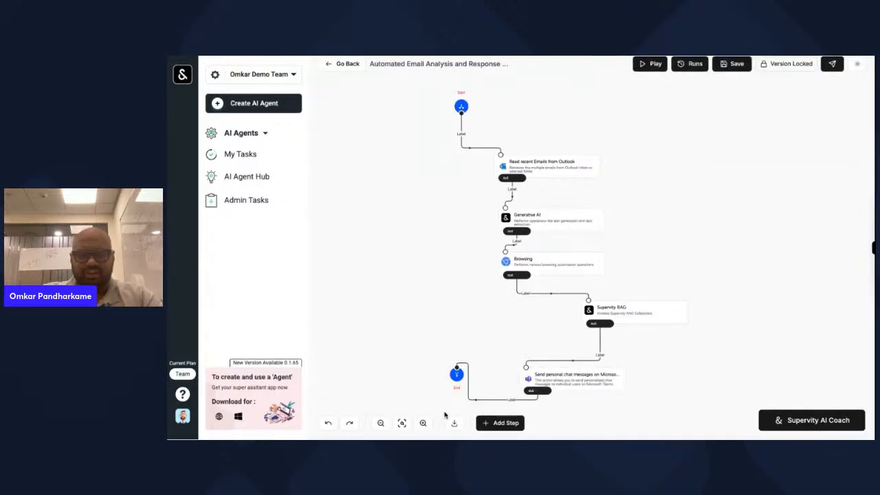
- Zoom into the older workflow, inspect its Read recent Emails step, and pan to the following steps
click(424, 424)
click(423, 424)
click(423, 424)
click(424, 425)
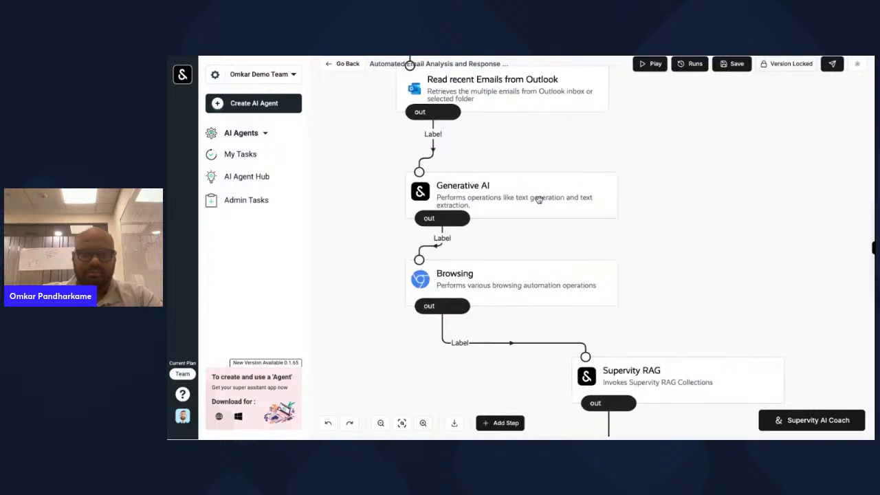
scroll(539, 200, up, 2)
scroll(539, 200, up, 2)
click(599, 289)
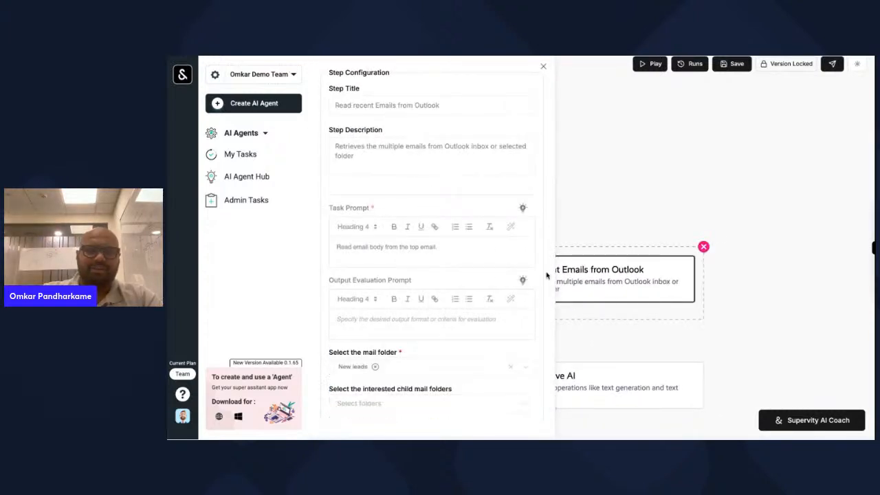
drag(653, 188, 742, 119)
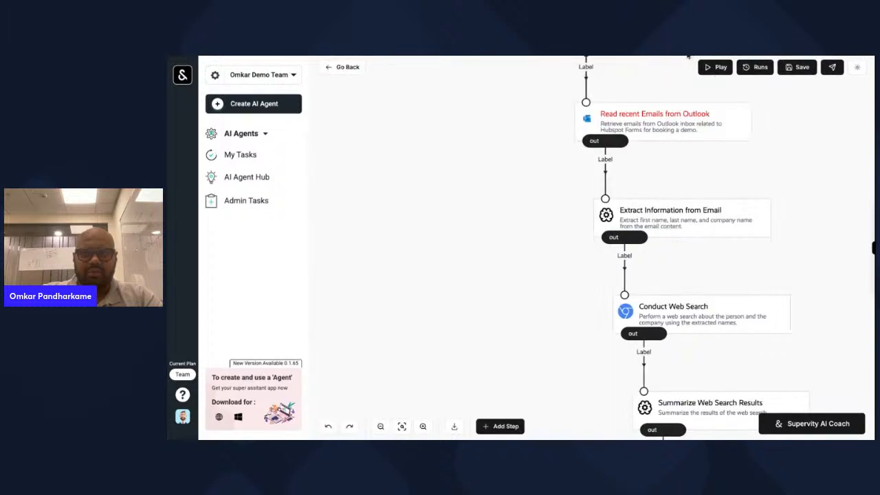
- Replace the Outlook step's task prompt with 'Read the latest email'
click(647, 214)
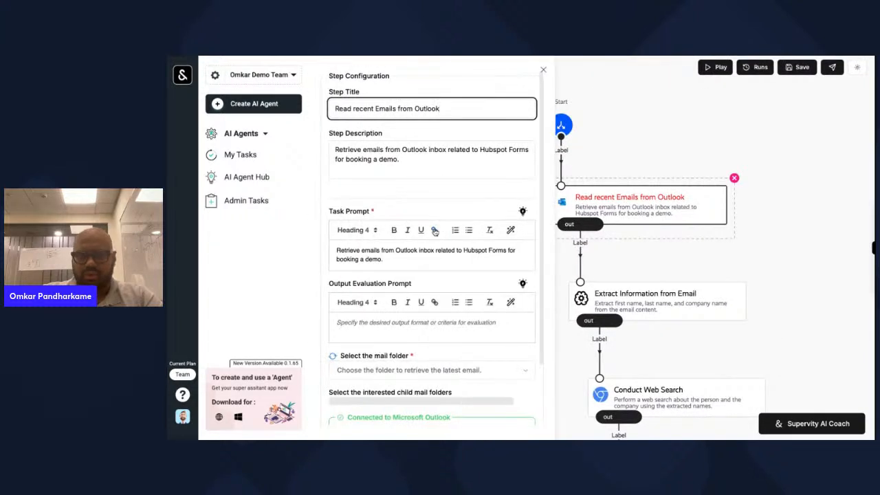
triple_click(411, 263)
key(BackSpace)
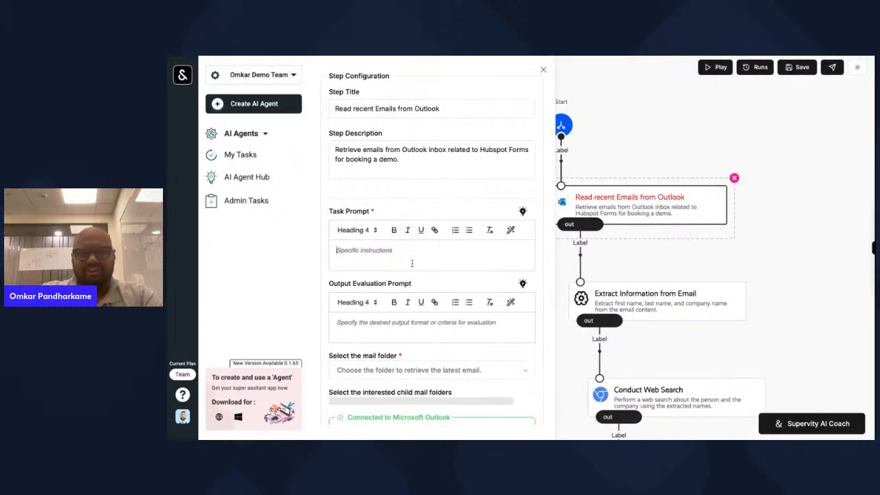
text(Read th)
text(e emaiul)
text(rom the top folder)
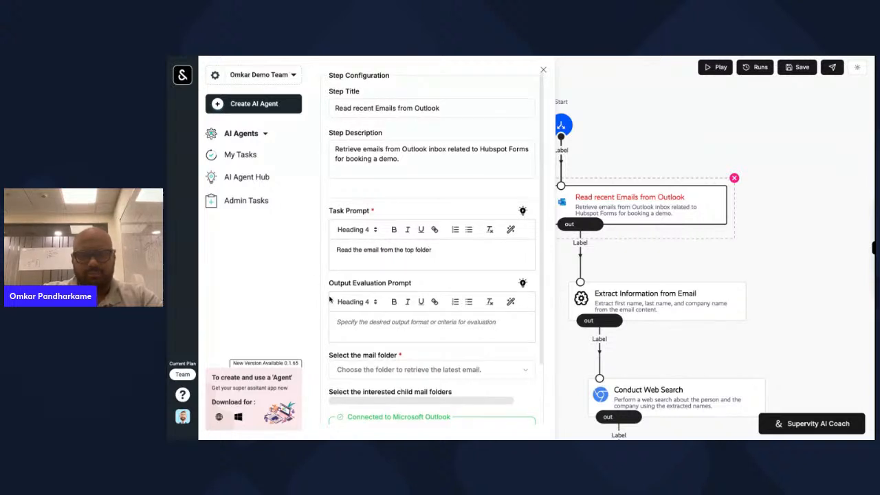
scroll(395, 330, down, 3)
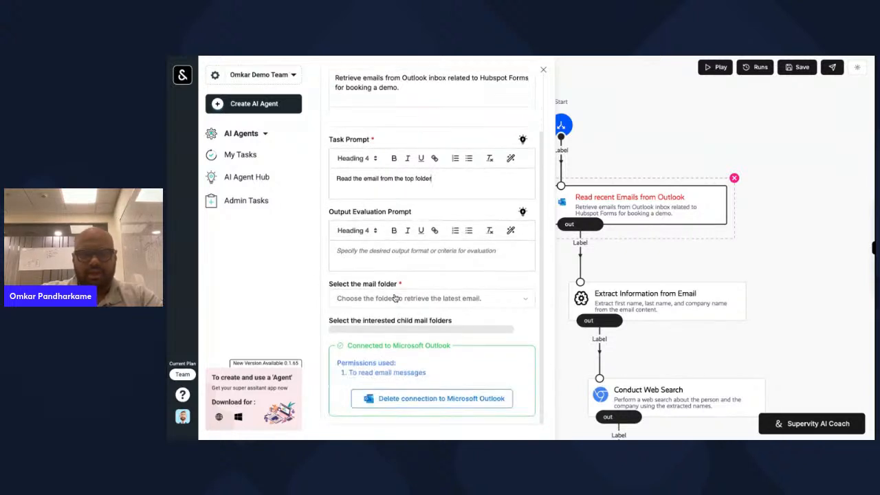
scroll(434, 237, up, 1)
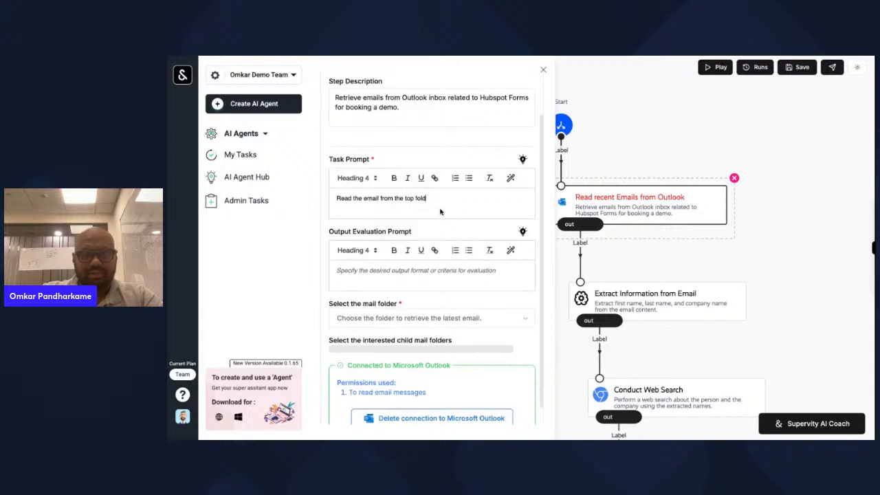
key(BackSpace)
key(BackSpace)
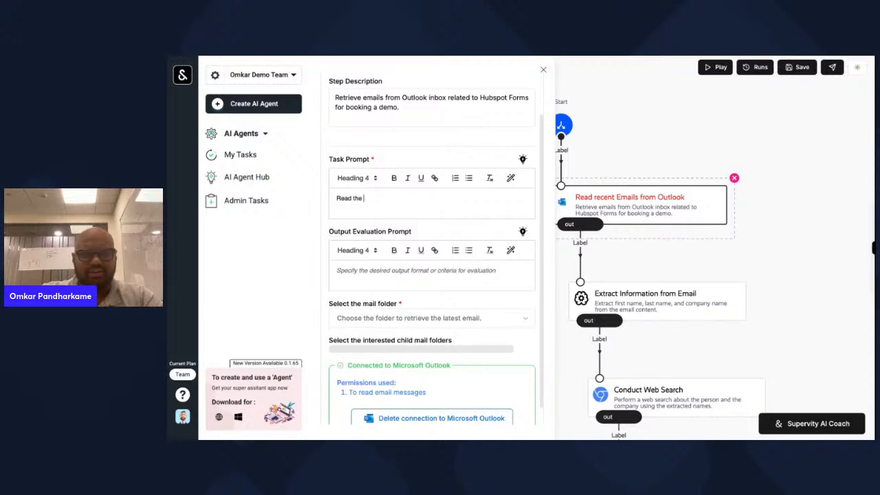
text(t email)
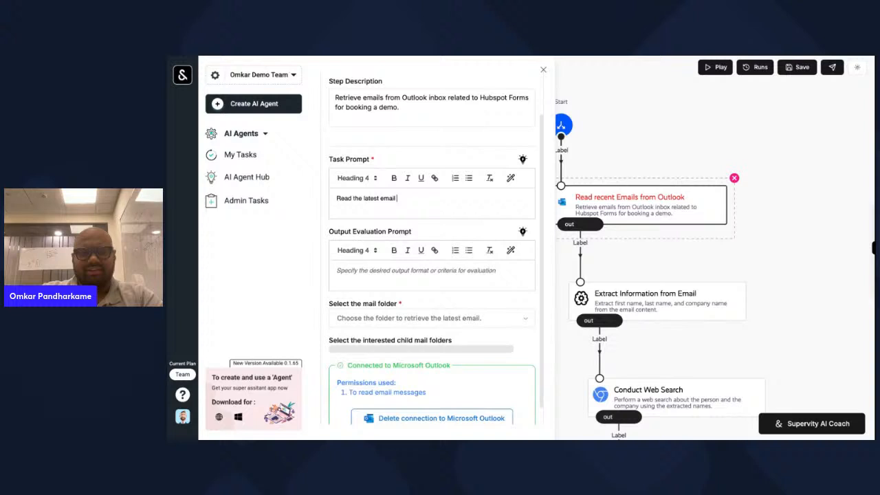
- Set the Outlook step's mail folder to New leads and close its settings
scroll(477, 299, down, 1)
click(476, 297)
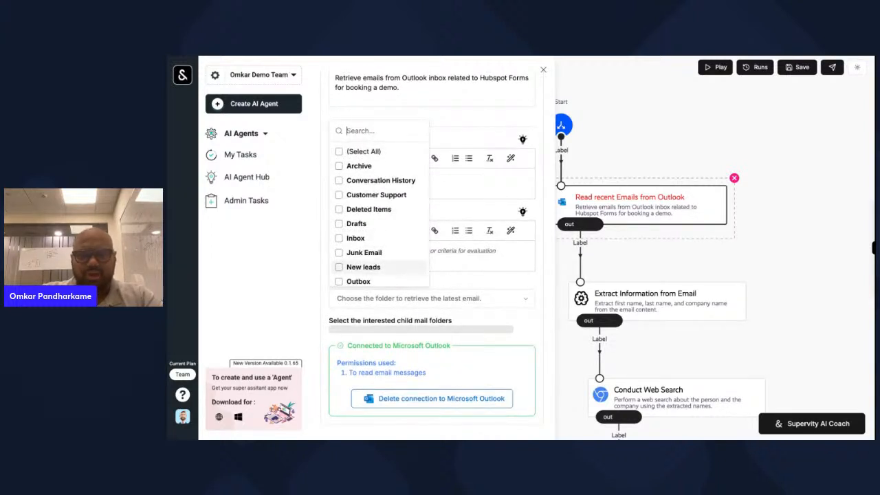
click(363, 267)
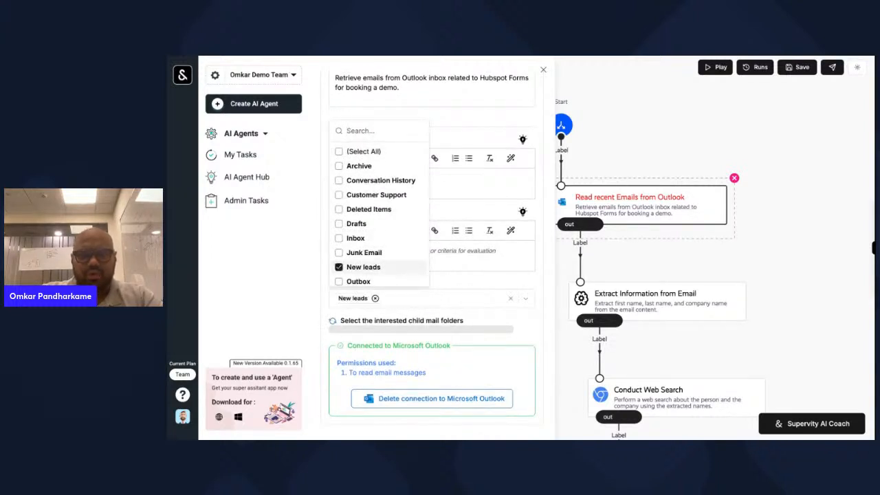
click(799, 235)
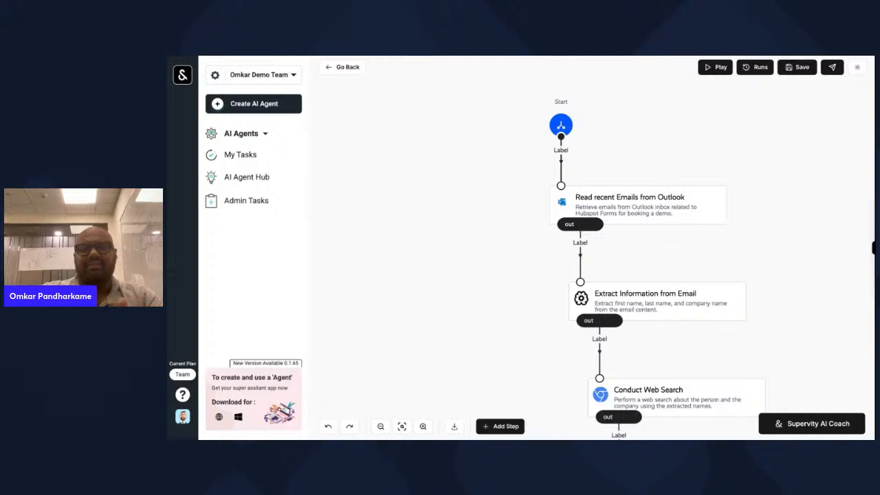
- Review the Generative AI step, then delete the Extract Information from Email step
scroll(744, 255, down, 2)
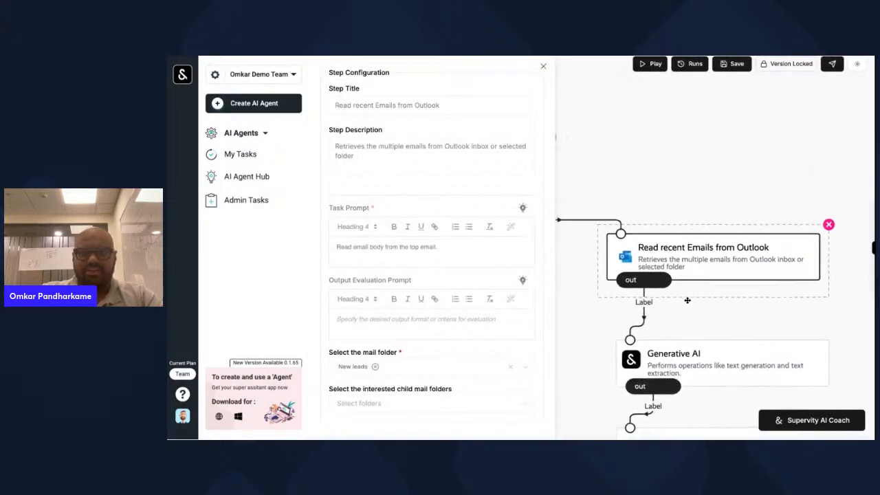
click(730, 301)
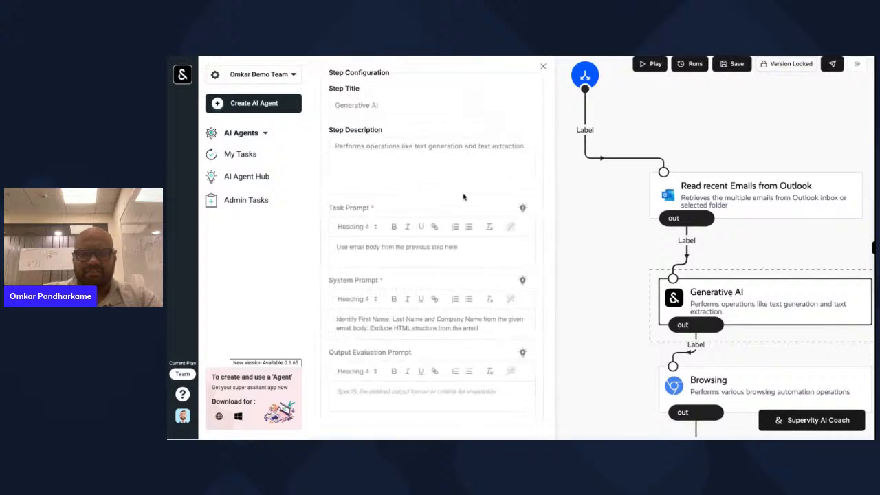
scroll(466, 224, down, 1)
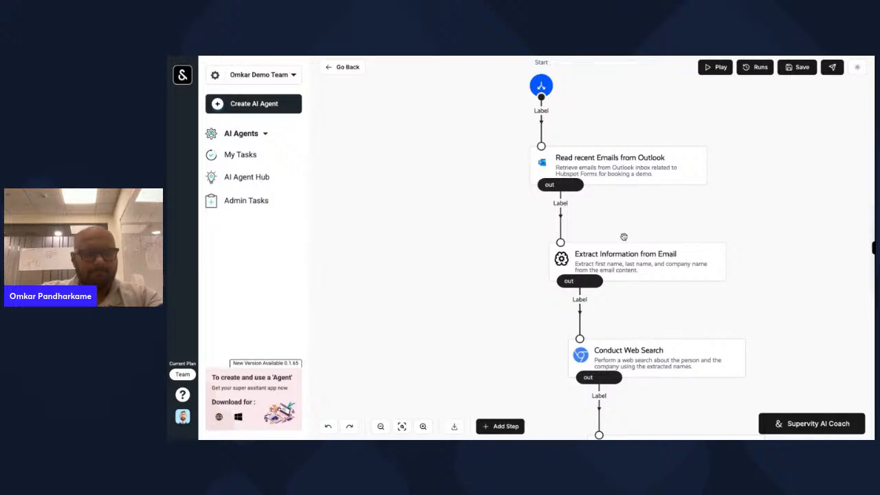
click(667, 262)
click(735, 235)
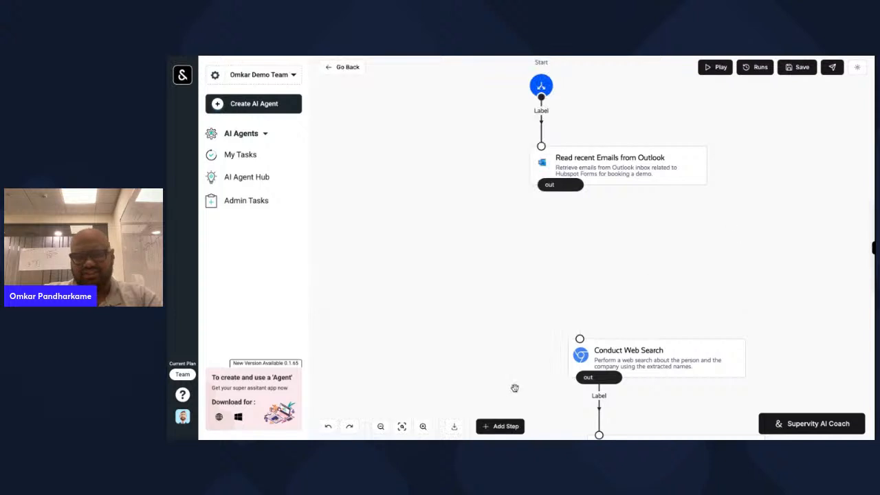
- Add a Generative AI step below the Outlook email step and connect it to Supervity
click(494, 426)
text(generati)
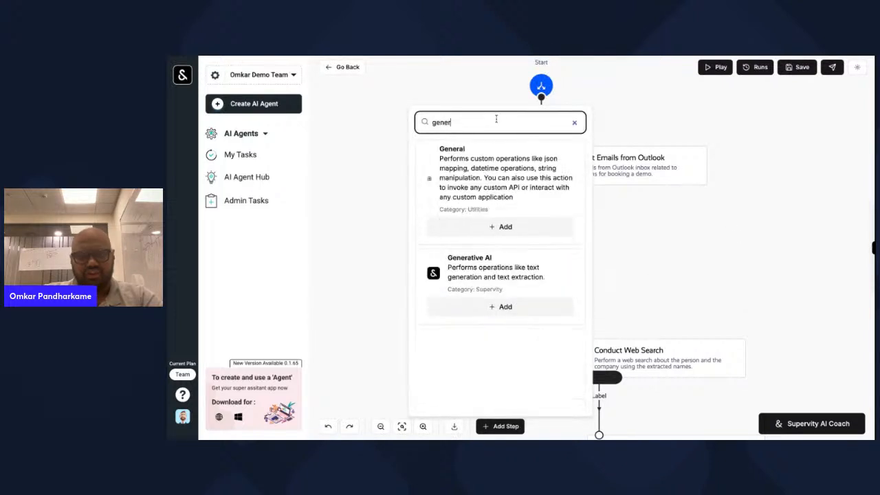
click(475, 197)
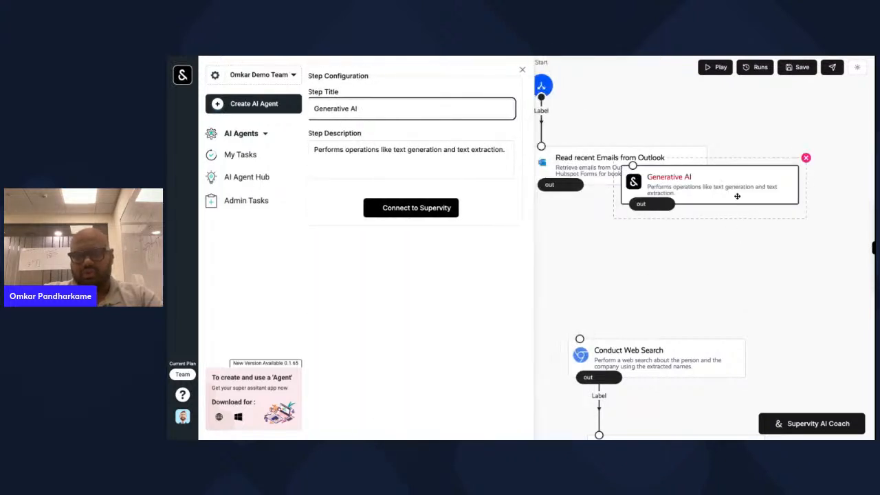
drag(691, 158, 641, 233)
click(462, 208)
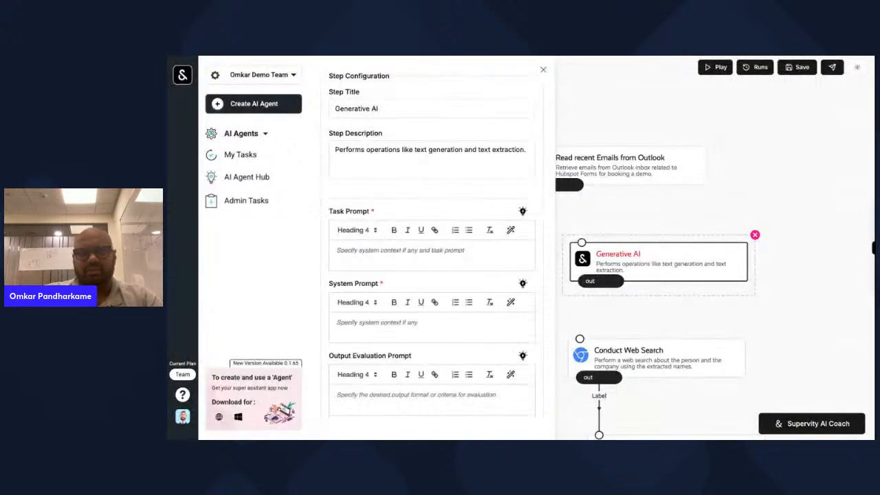
click(590, 56)
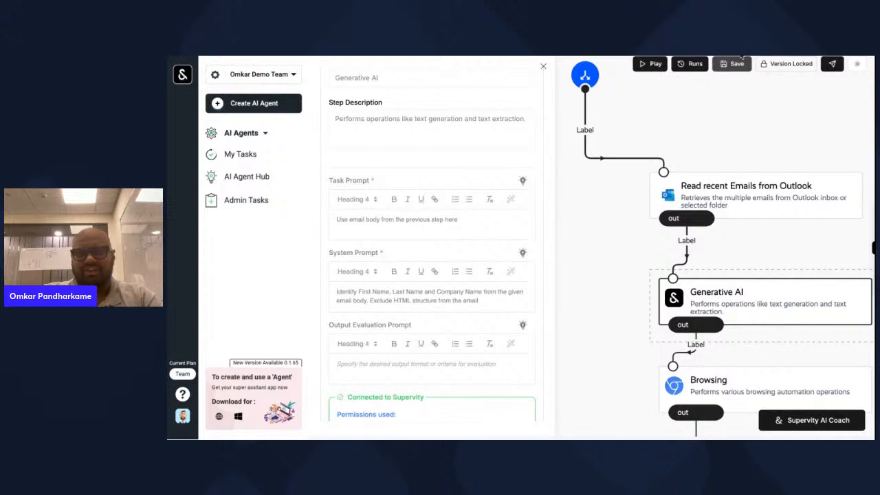
click(509, 56)
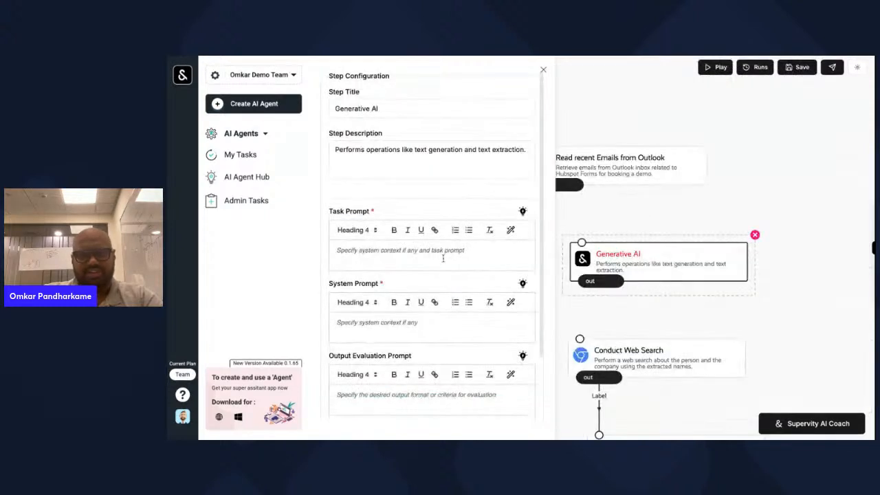
- Give Generative AI the task prompt 'Use the email body from the previous step' and a name/company extraction system prompt
text(Use the email )
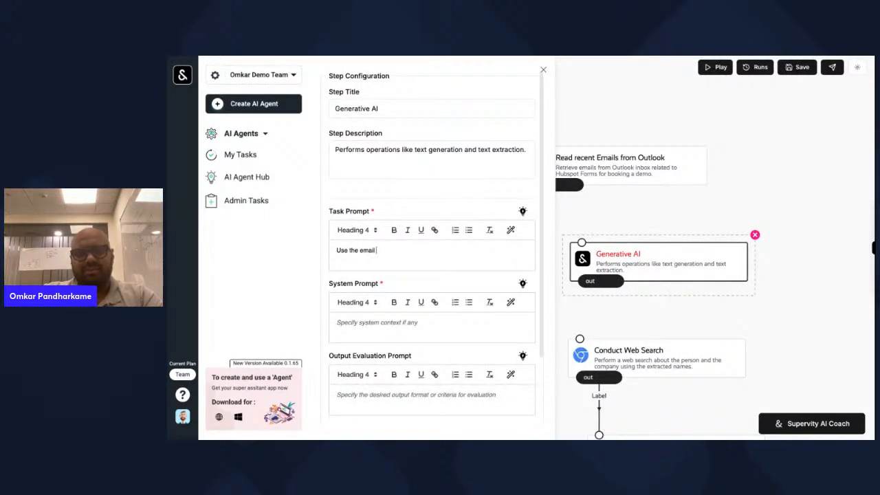
text(body from the previous step)
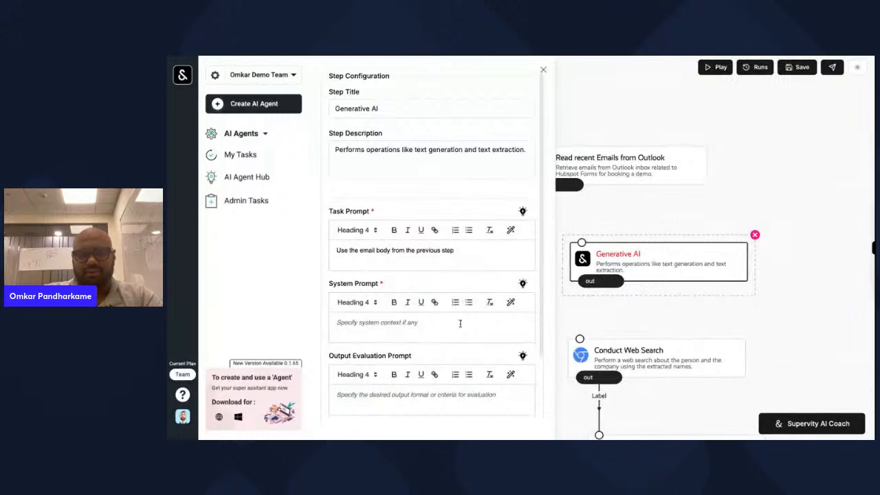
click(459, 324)
text(Include)
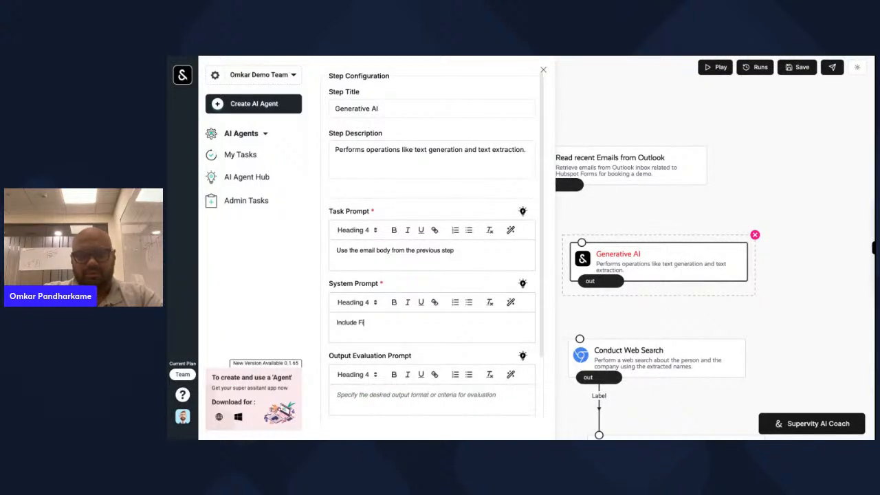
text( First Name, Last)
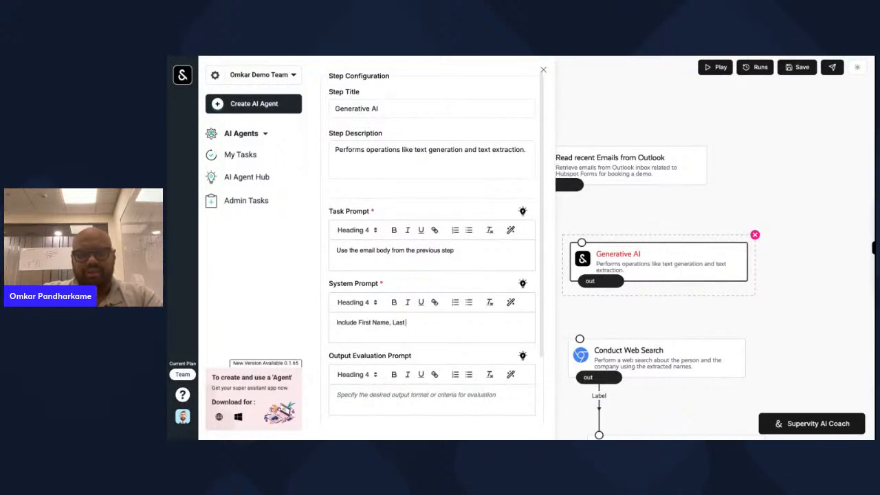
text( Name and Company)
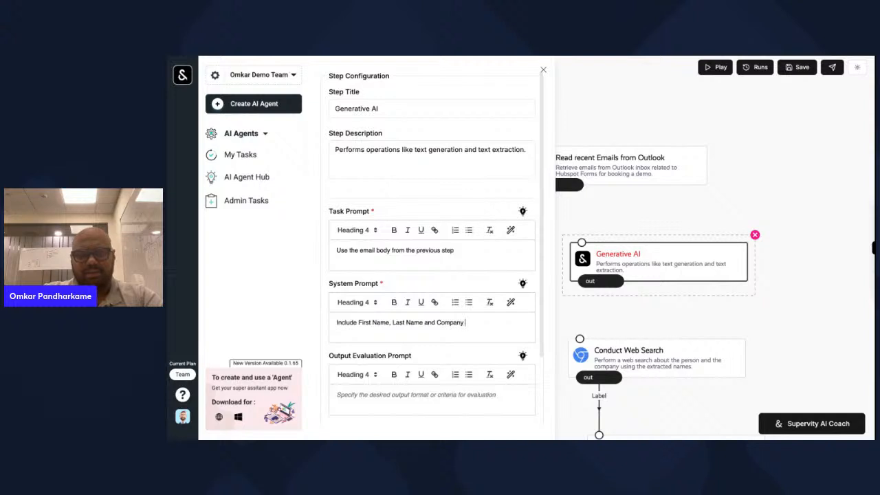
text( Name from the ema)
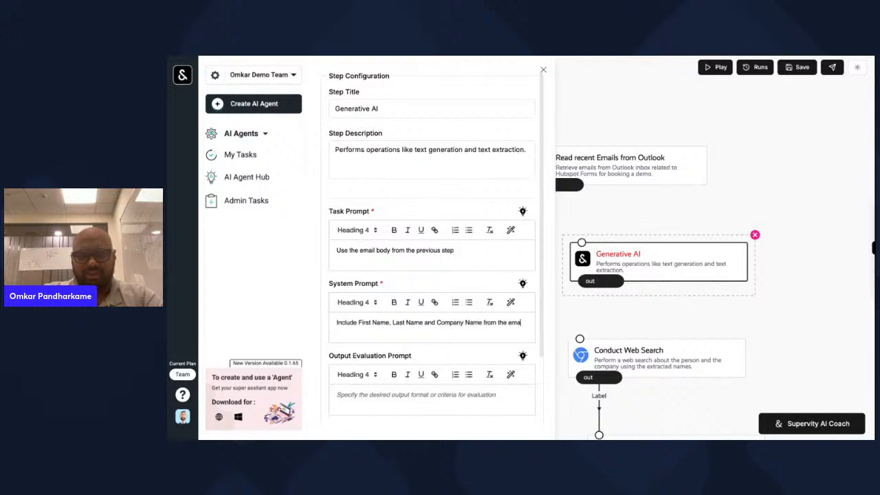
text(il body. E)
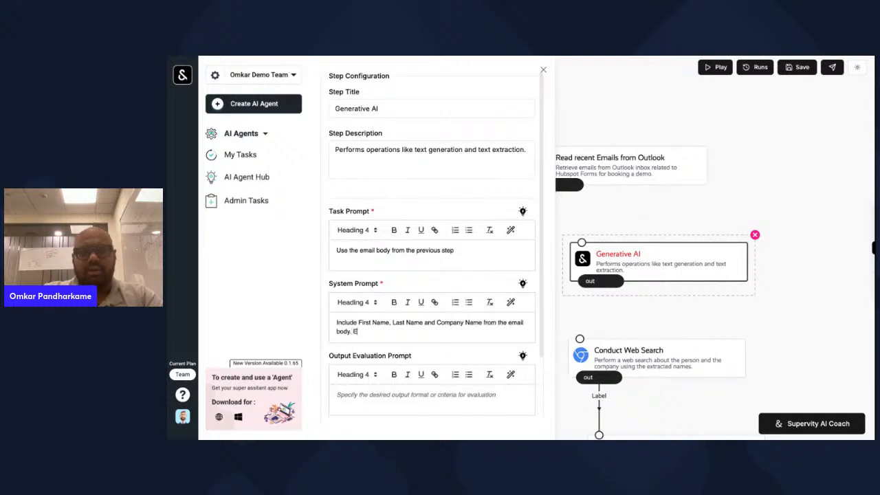
text(xclude)
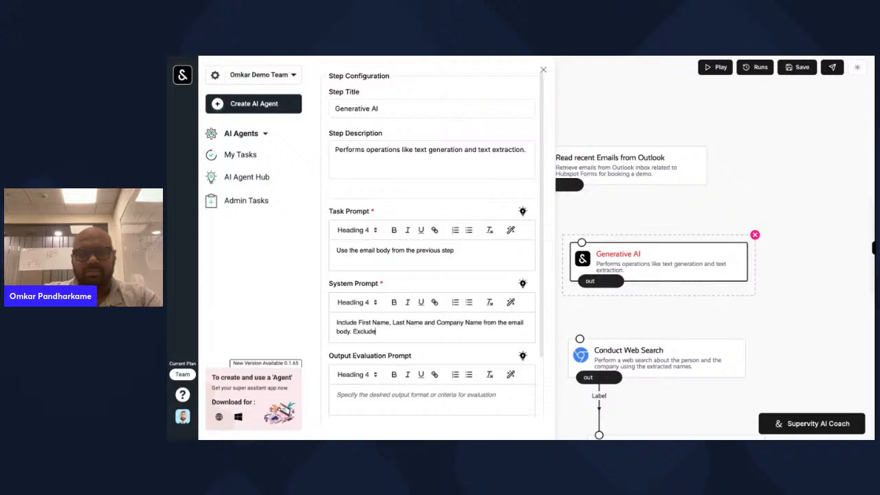
text( the HTML fo)
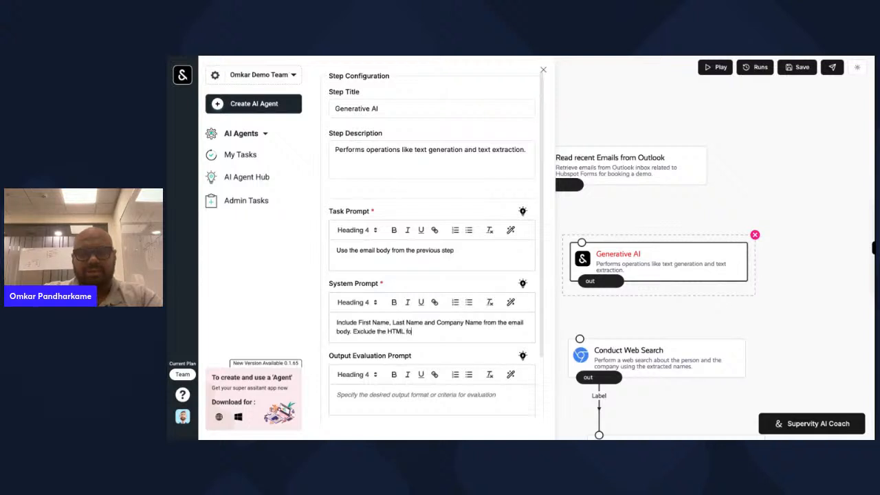
text(rmat in the email)
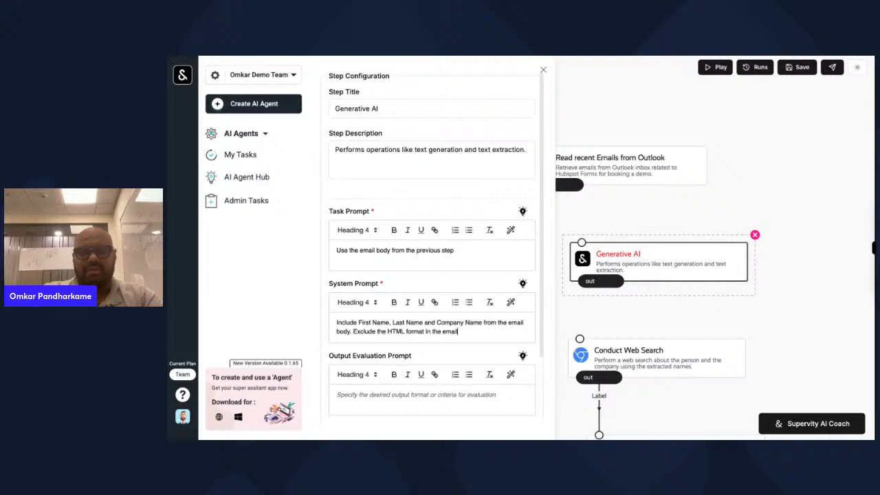
- Link the Outlook step to Generative AI, and Generative AI to Conduct Web Search
click(646, 309)
drag(560, 187, 564, 230)
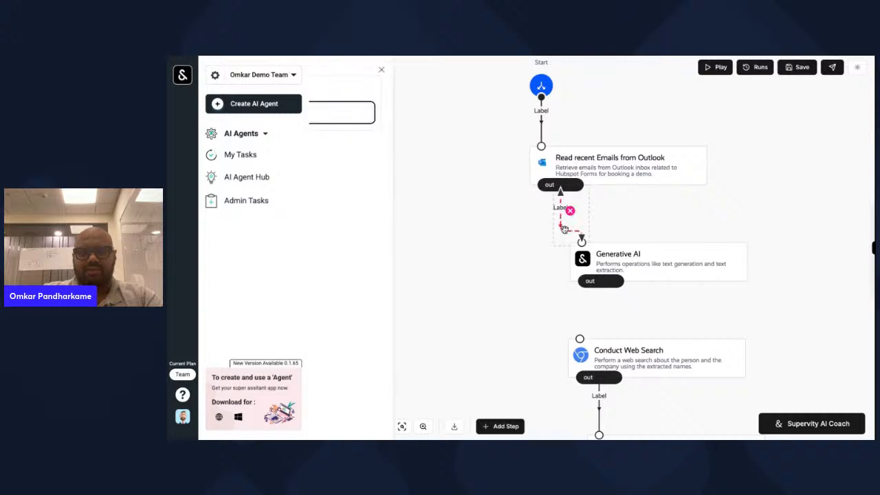
scroll(654, 319, down, 1)
drag(626, 230, 594, 283)
- Compare Conduct Web Search's settings with the reference agent's Browsing and Generative AI steps
click(679, 312)
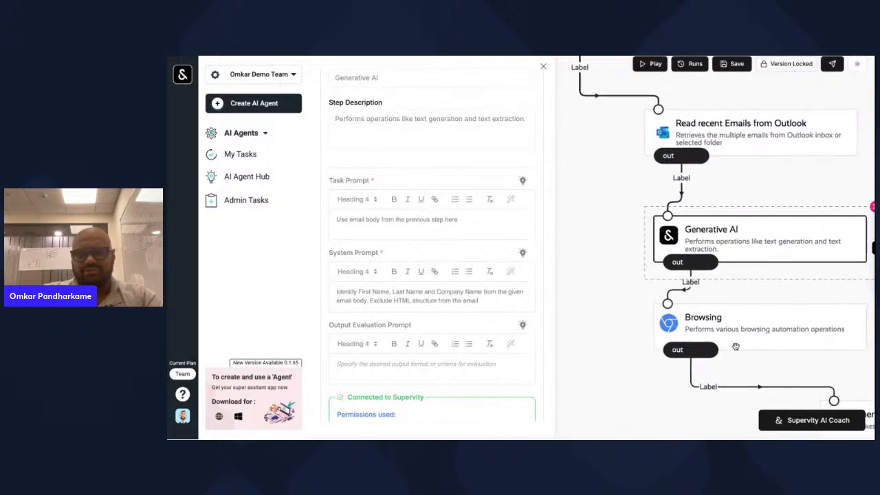
click(744, 330)
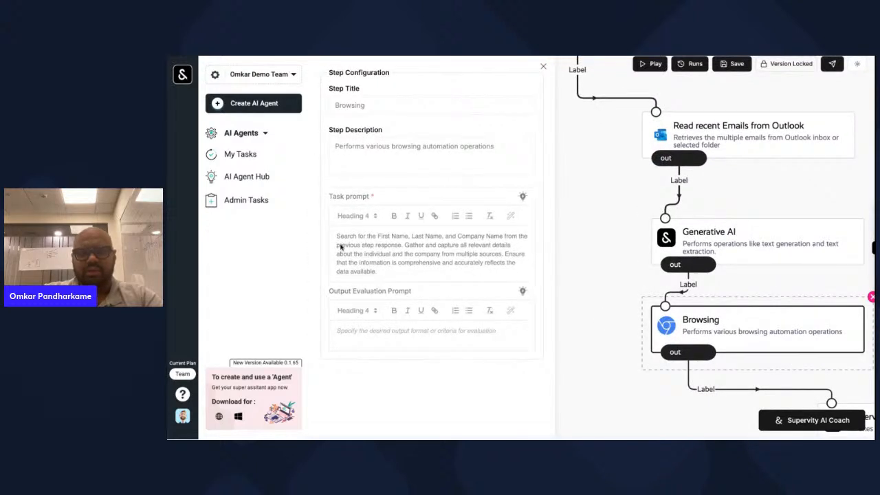
drag(338, 238, 391, 262)
click(773, 76)
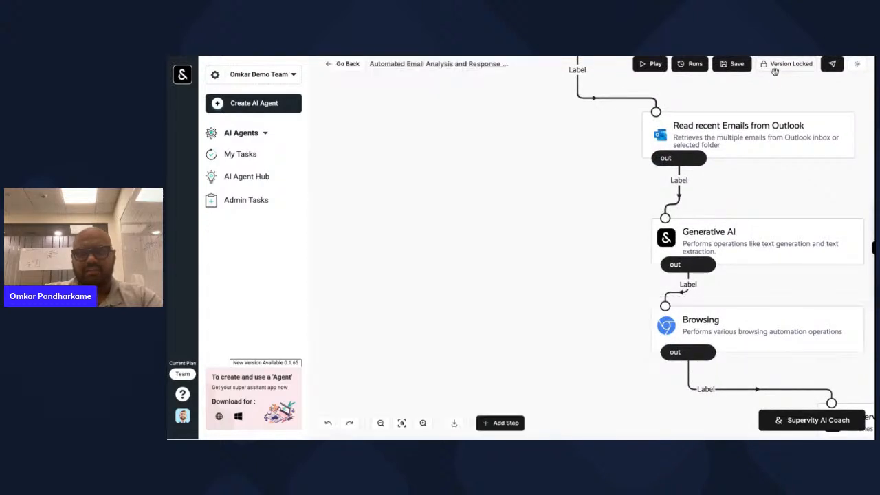
click(761, 246)
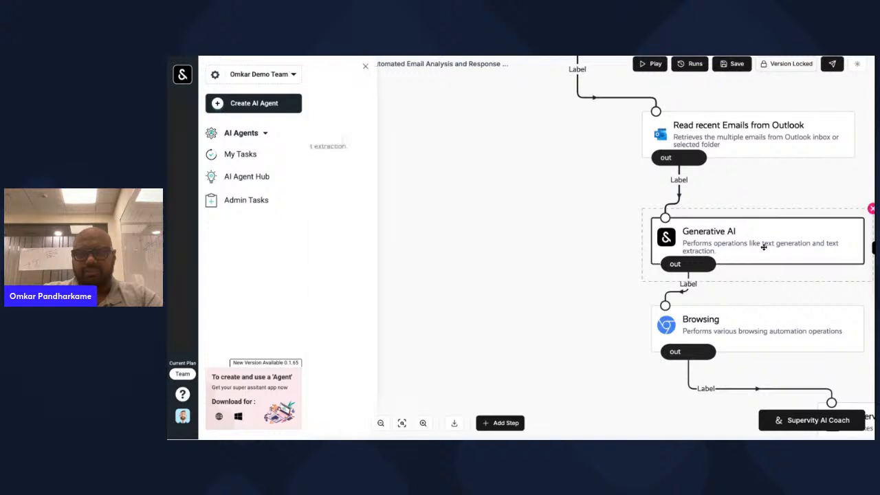
click(749, 316)
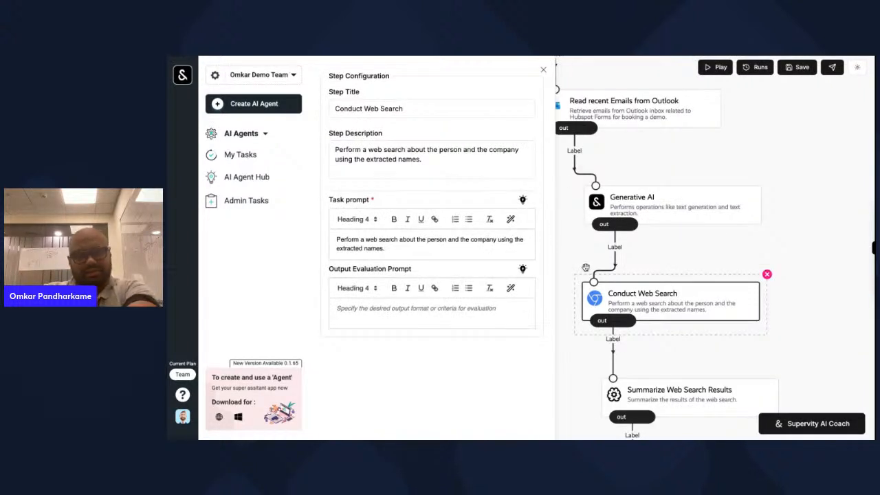
- Replace the Conduct Web Search prompt with an exhaustive, comprehensive search on the persons and company from the previous step
triple_click(453, 246)
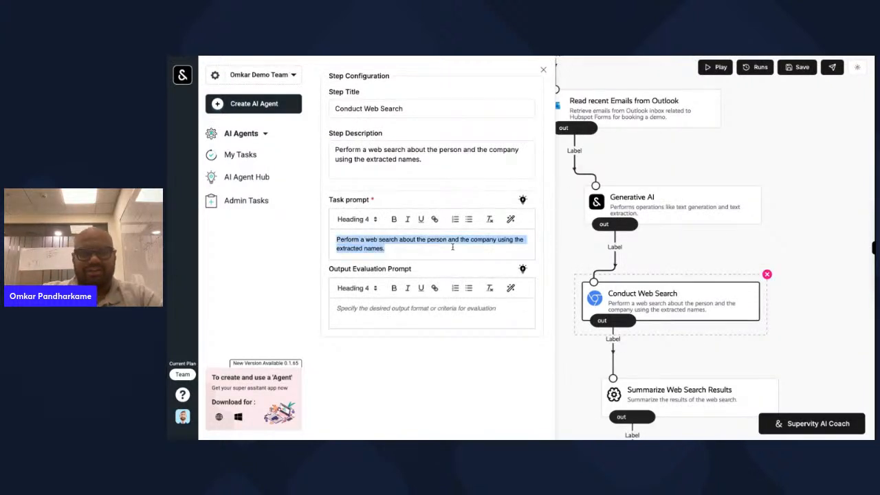
key(BackSpace)
text(Perform an extensive)
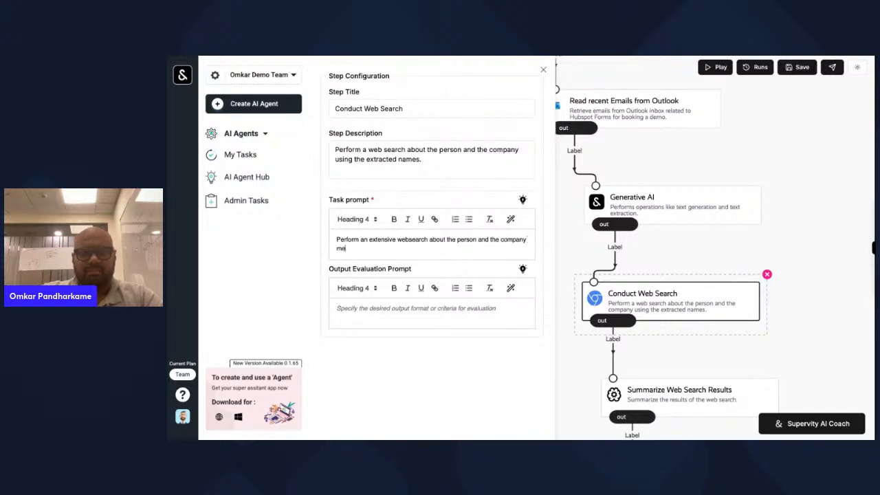
text(ntioned in the previous step. Search multiple sources)
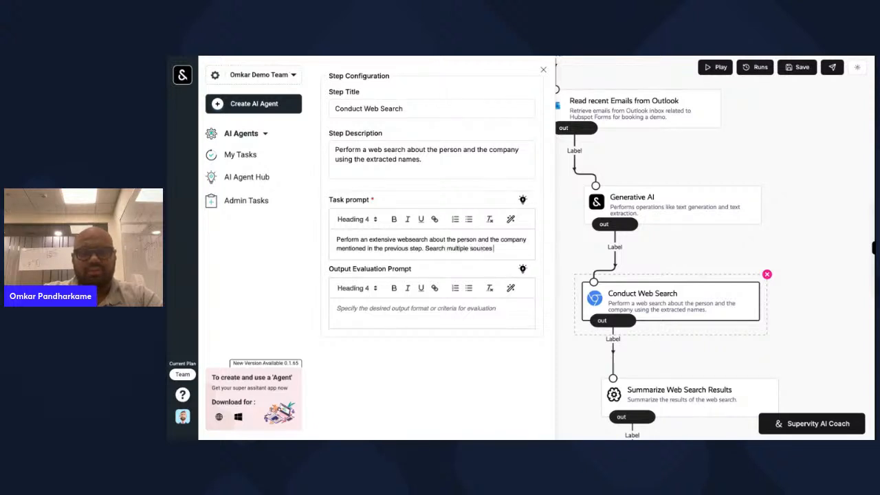
text(to create and exhaust)
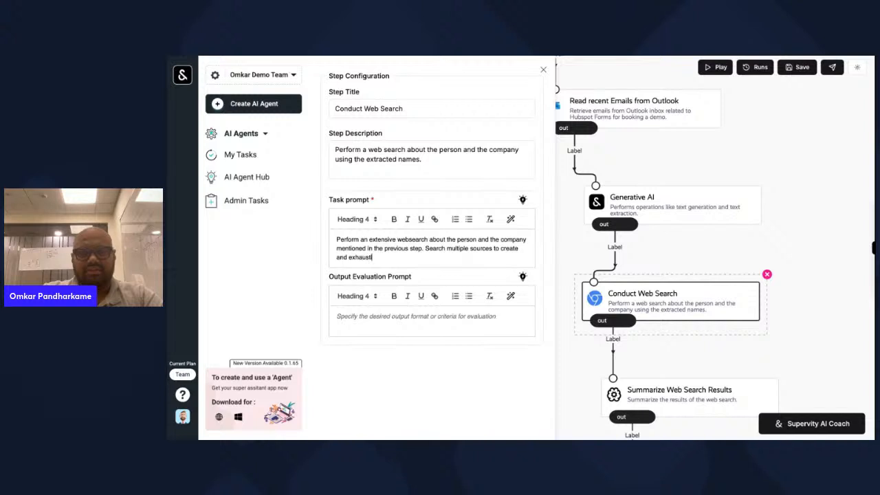
text(ive and compre)
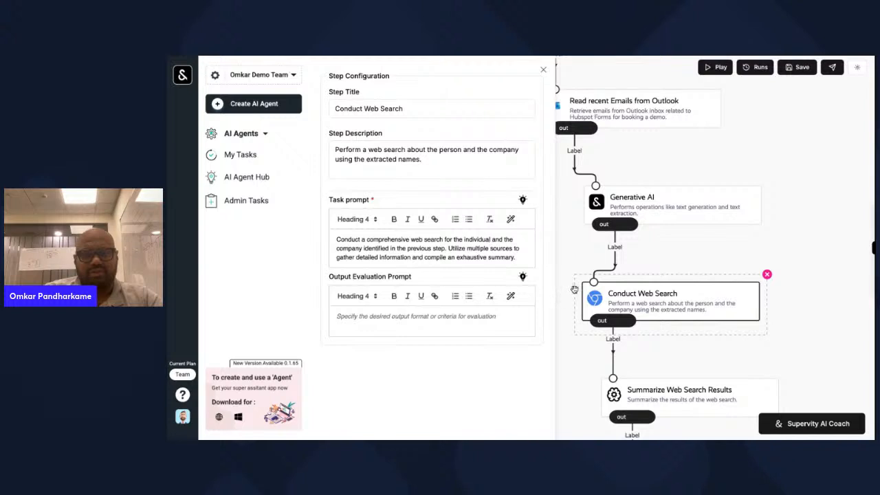
key(BackSpace)
key(BackSpace)
key(BackSpace)
key(BackSpace)
key(BackSpace)
key(BackSpace)
key(BackSpace)
key(BackSpace)
key(BackSpace)
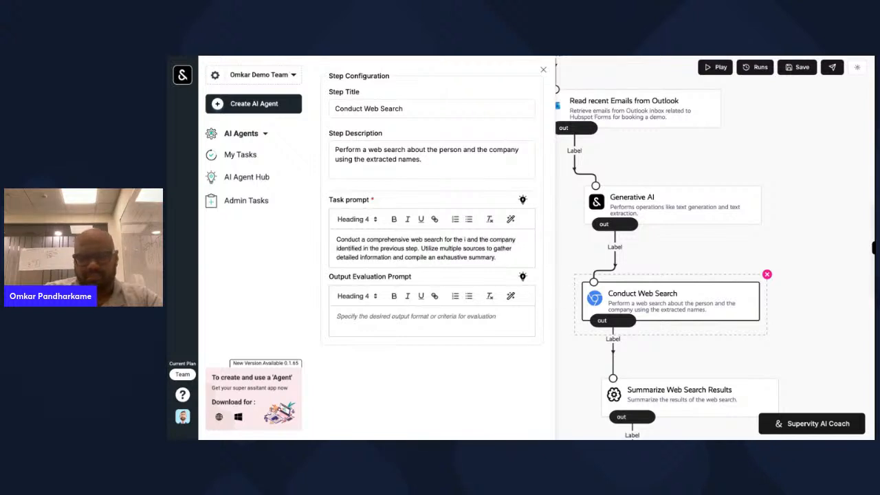
key(BackSpace)
text(persons)
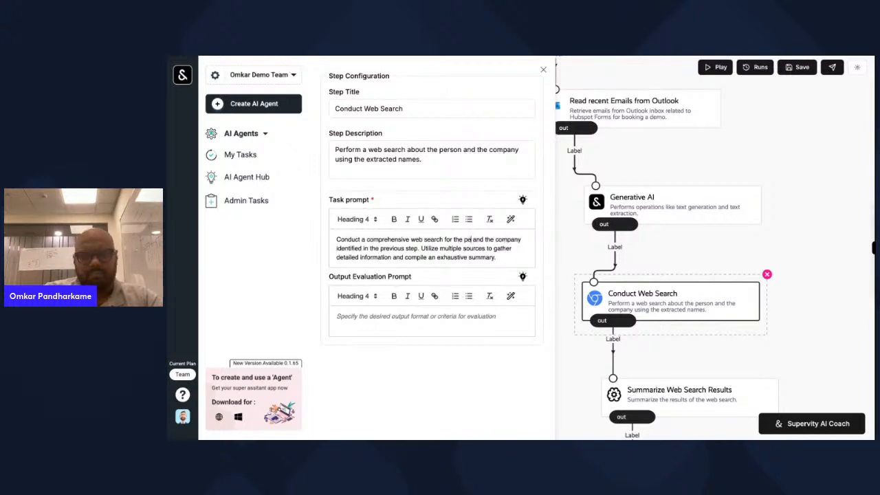
- Delete Summarize Web Search Results and wire Conduct Web Search straight into Invoke RAG for Lead Scoring
click(791, 236)
scroll(792, 236, down, 3)
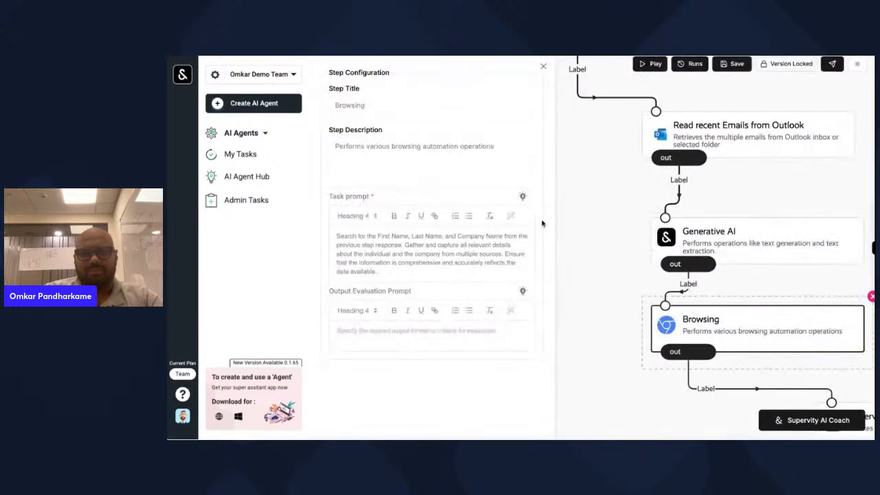
scroll(624, 292, down, 2)
scroll(625, 292, up, 2)
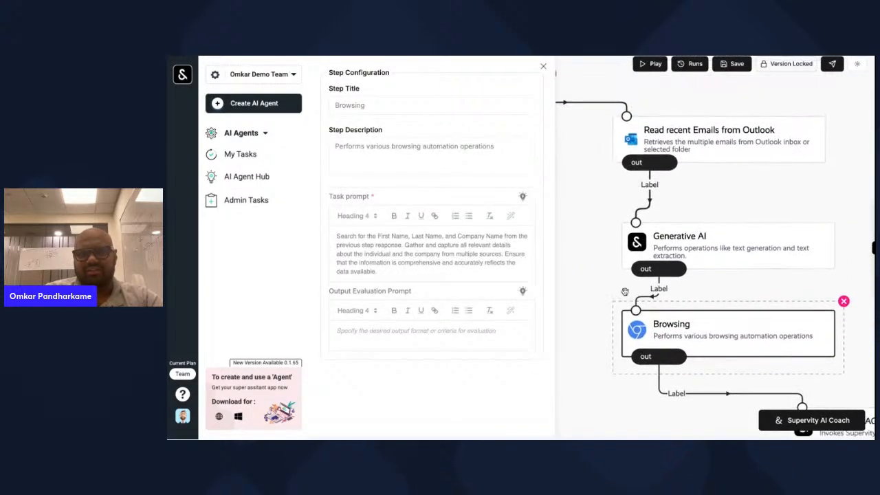
scroll(624, 291, down, 6)
scroll(625, 291, right, 3)
scroll(717, 254, up, 2)
scroll(717, 254, left, 3)
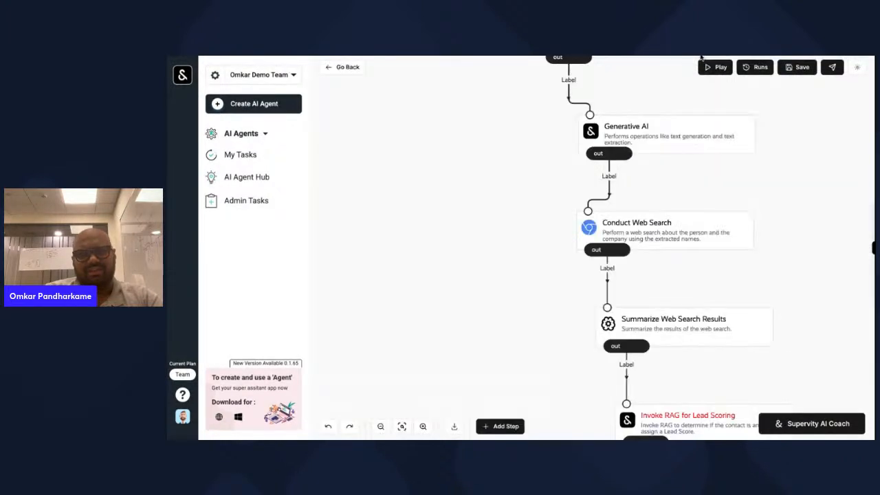
scroll(676, 298, down, 3)
click(702, 234)
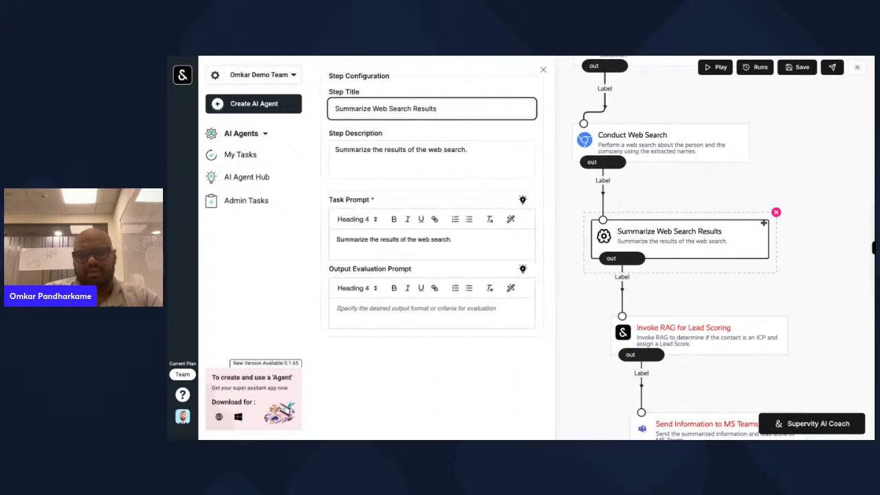
click(777, 213)
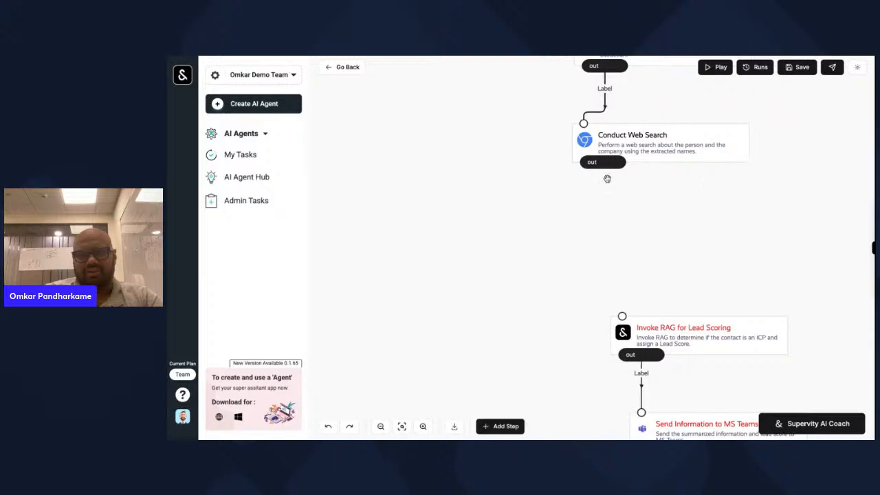
drag(602, 162, 622, 315)
click(742, 338)
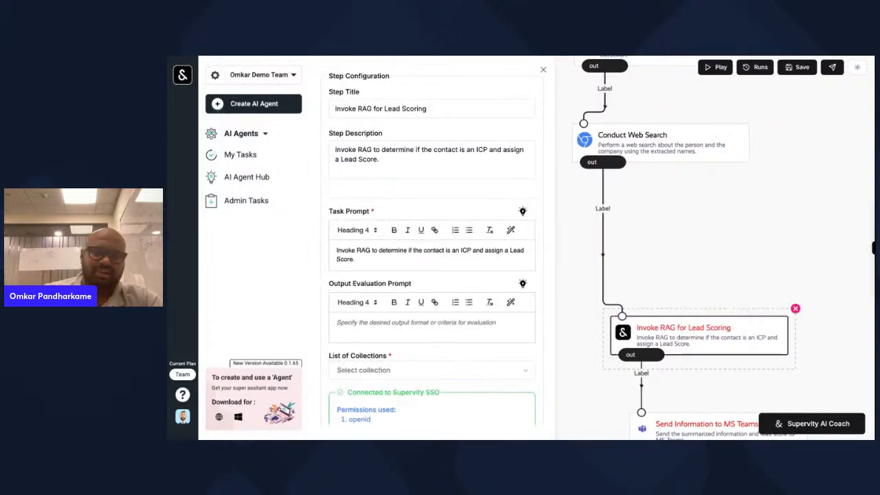
- Attach the 1256_Lead_Scoring_Index collection to the Invoke RAG step
scroll(558, 346, down, 2)
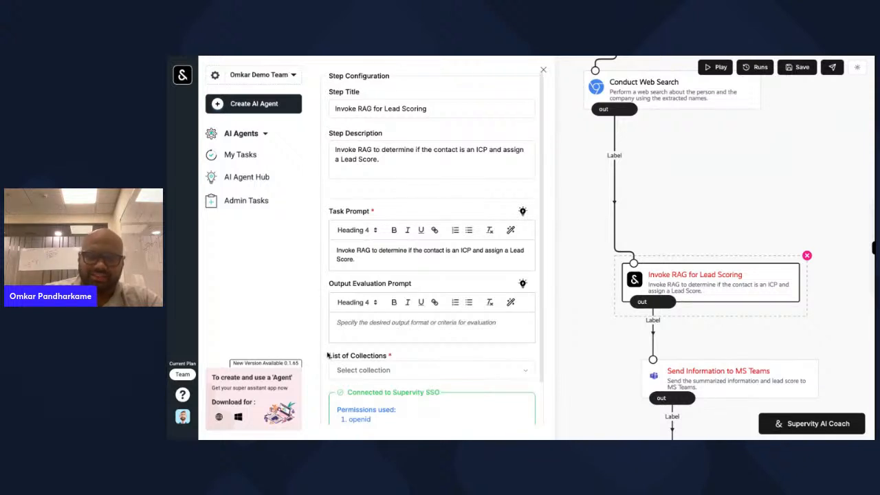
click(465, 378)
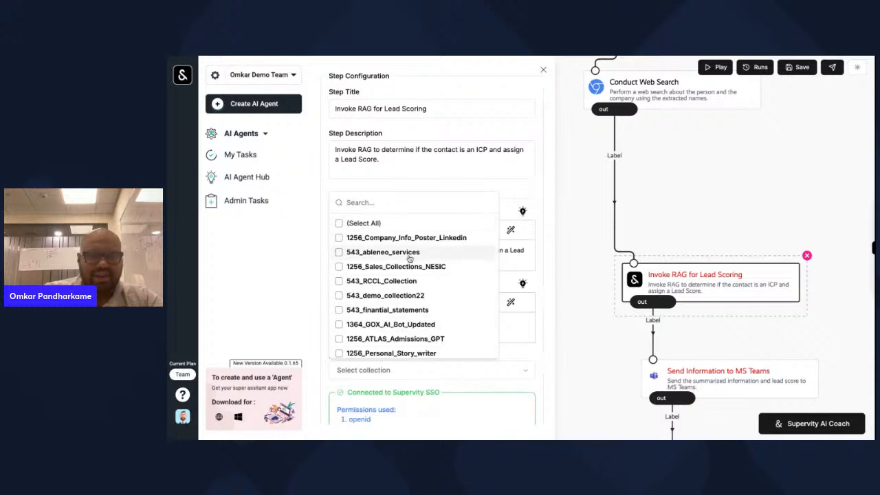
text(lead)
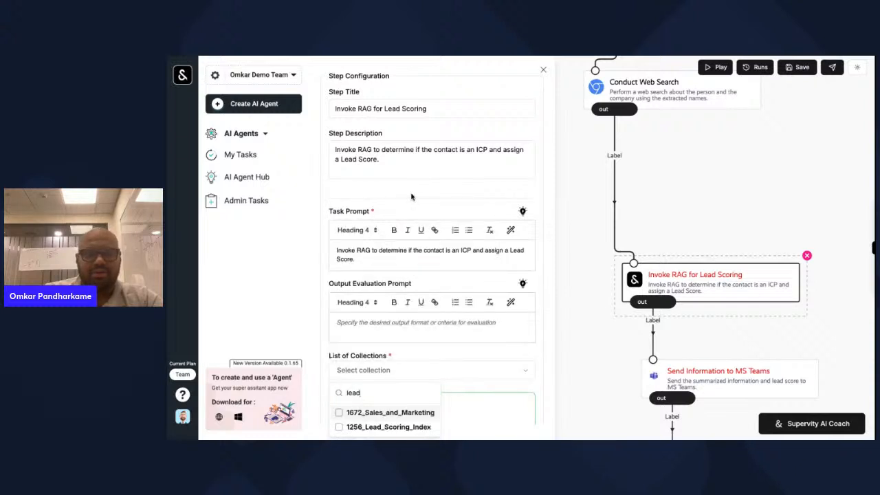
click(375, 428)
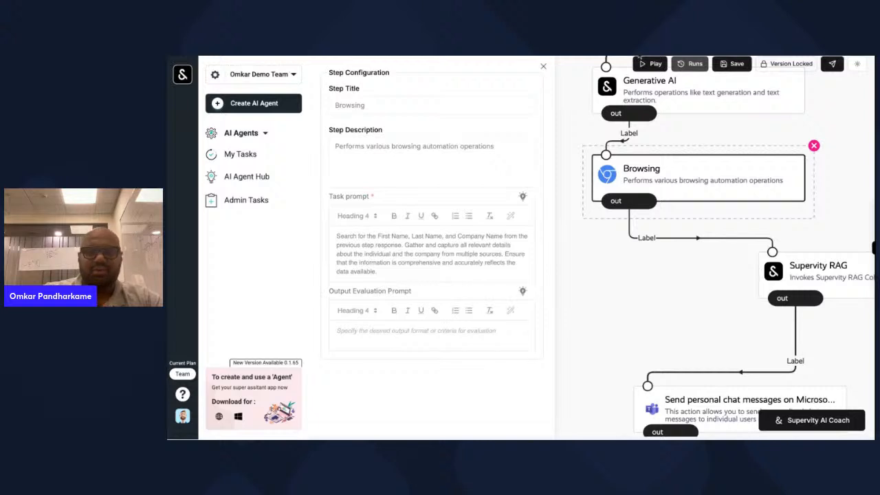
- Replace the Invoke RAG task prompt with 'Use the response from the previous step'
click(856, 276)
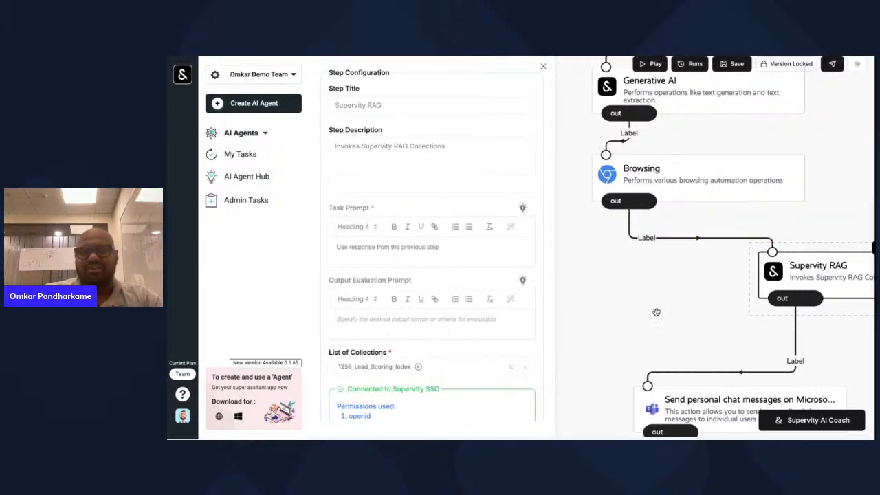
click(790, 64)
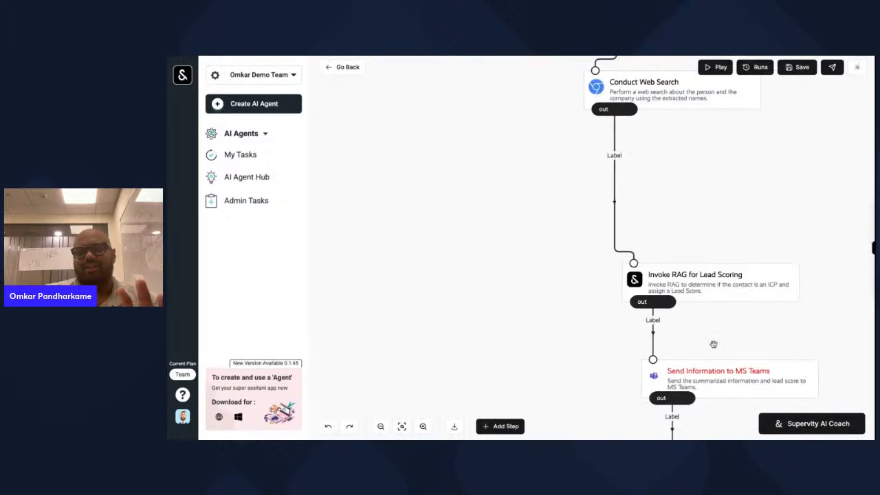
scroll(712, 344, down, 2)
click(749, 227)
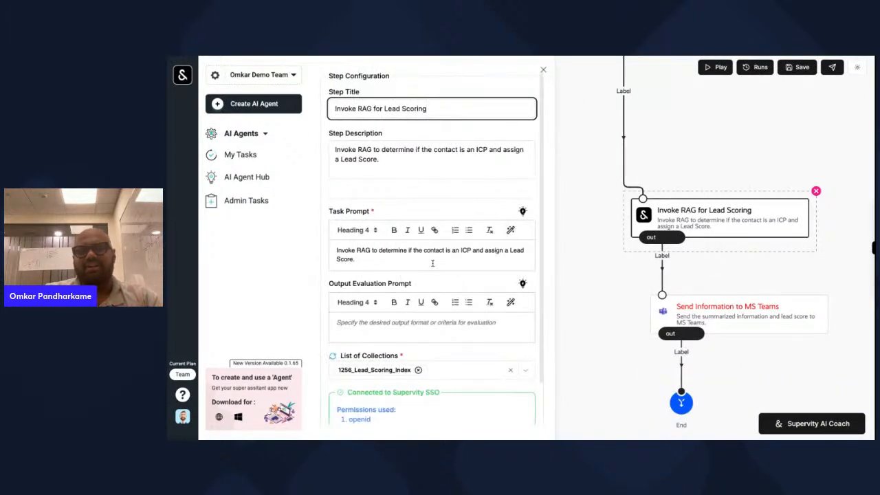
triple_click(433, 260)
key(BackSpace)
text(Use the)
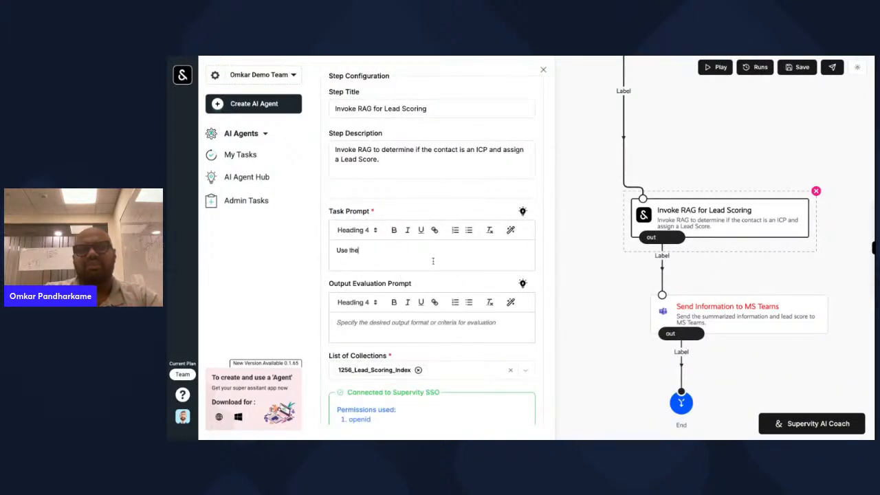
text( response from the previous step)
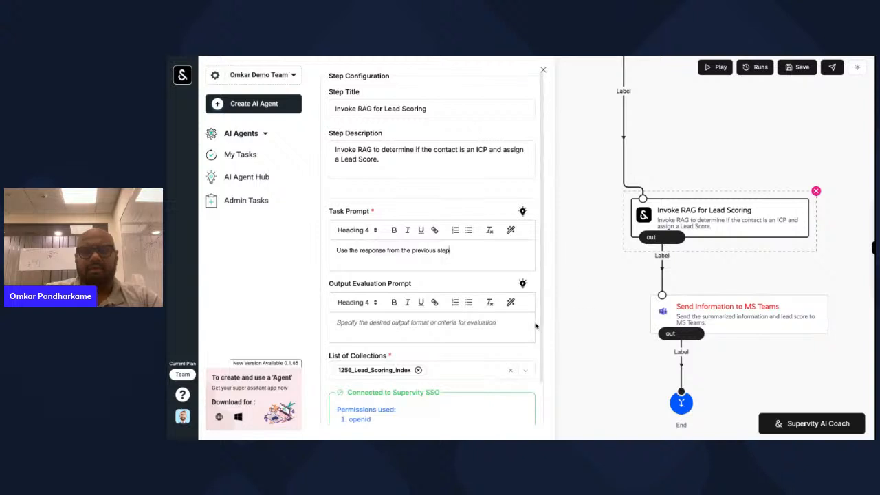
click(560, 326)
click(762, 277)
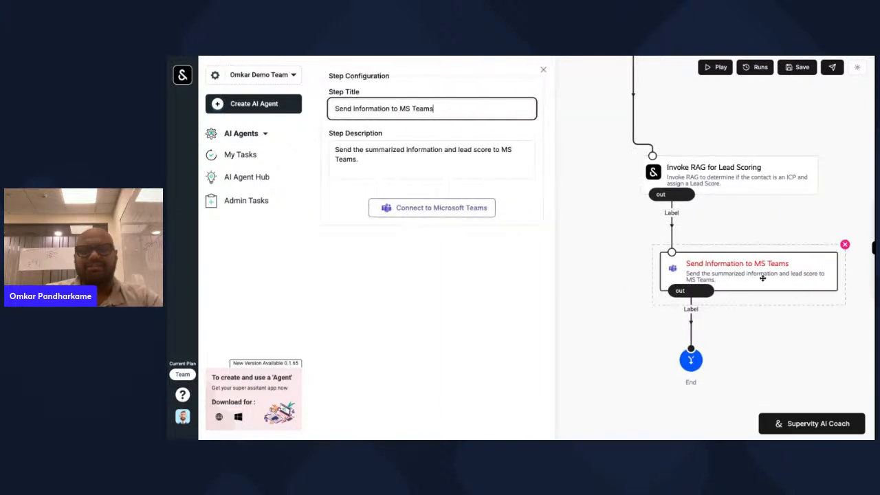
- Connect the MS Teams step to Microsoft Teams by signing in with the account e-mail and password
click(432, 207)
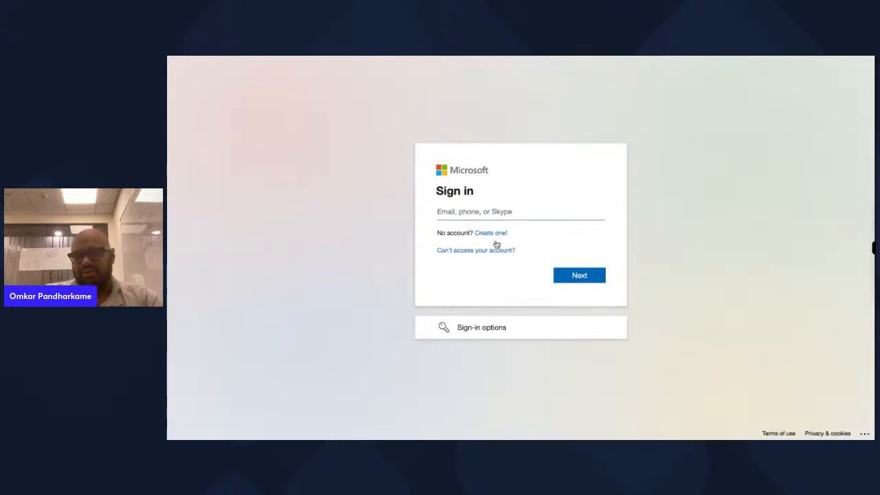
click(496, 244)
click(558, 273)
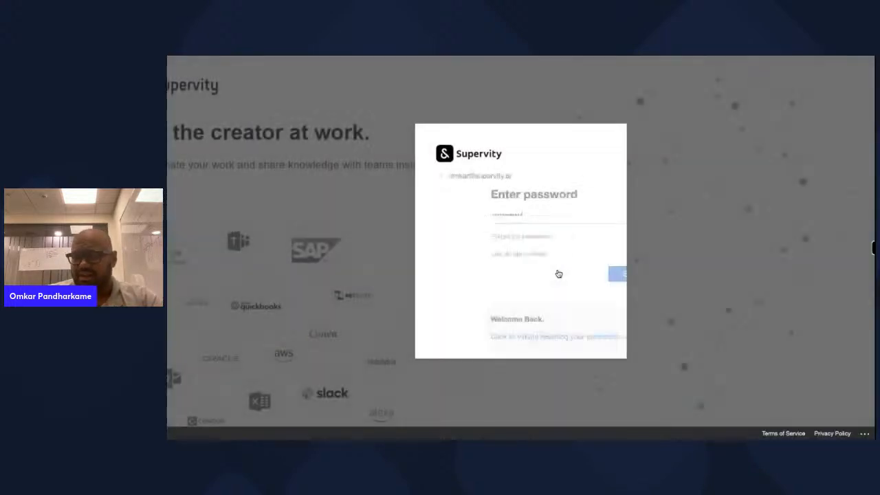
click(558, 273)
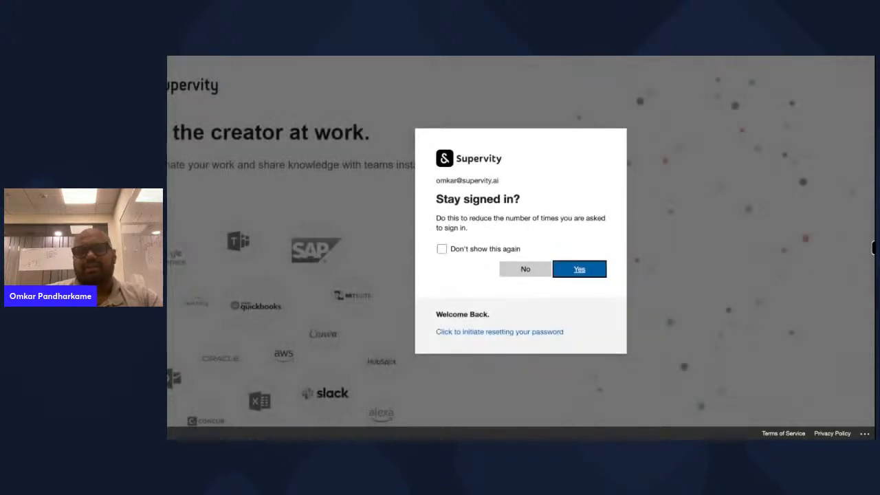
click(579, 268)
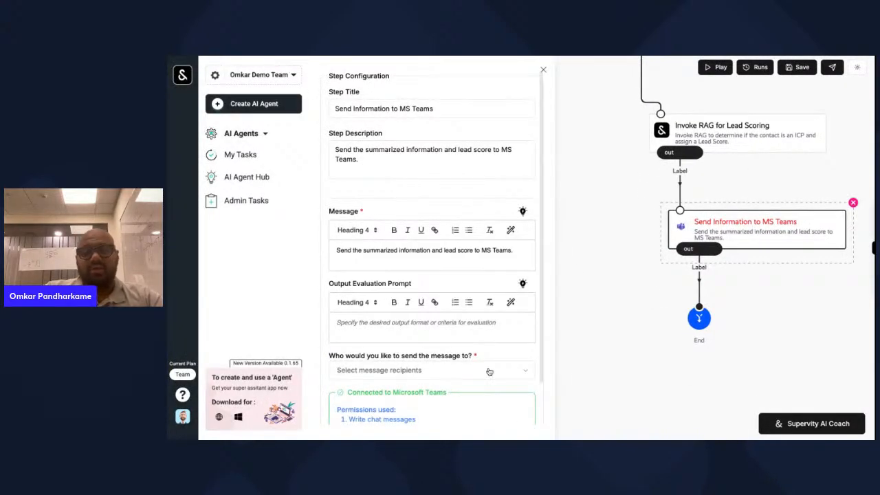
- Search for and add a colleague as the MS Teams message recipient
click(488, 371)
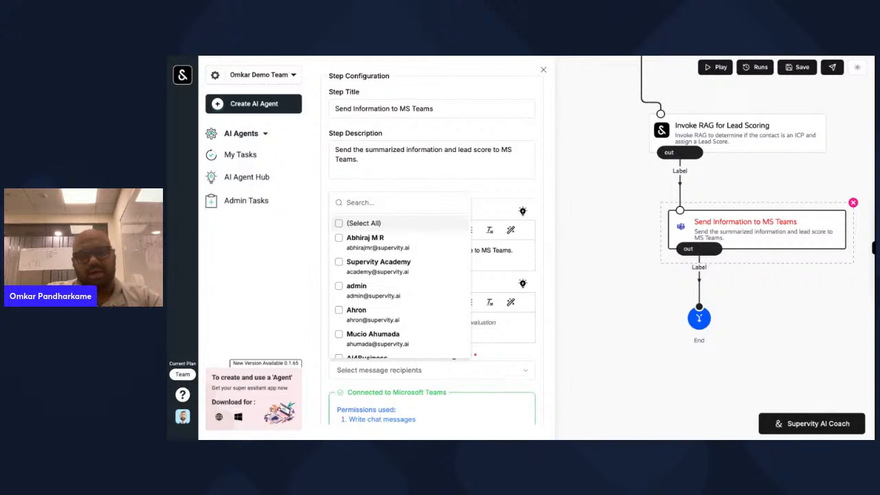
text(ramyu)
key(BackSpace)
key(BackSpace)
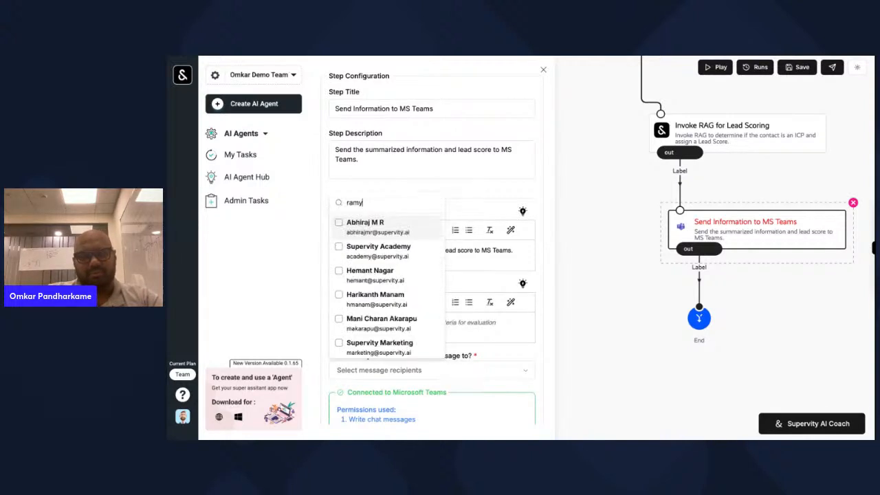
key(BackSpace)
key(BackSpace)
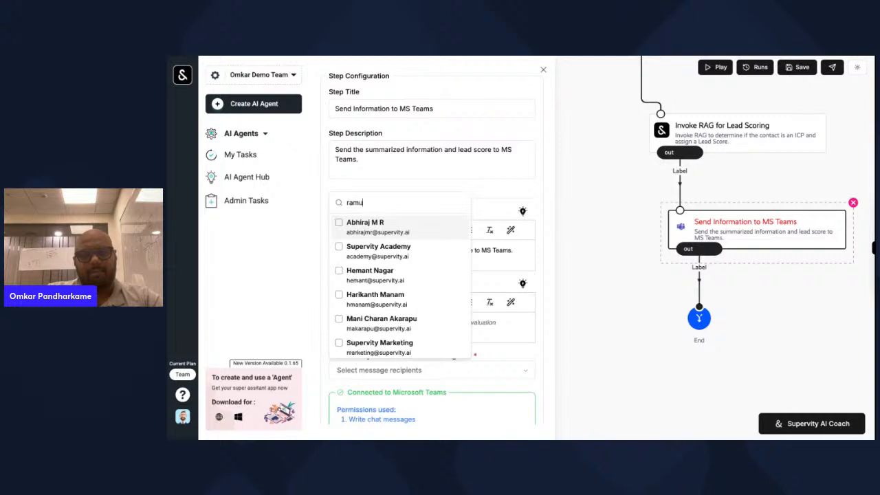
scroll(387, 273, down, 8)
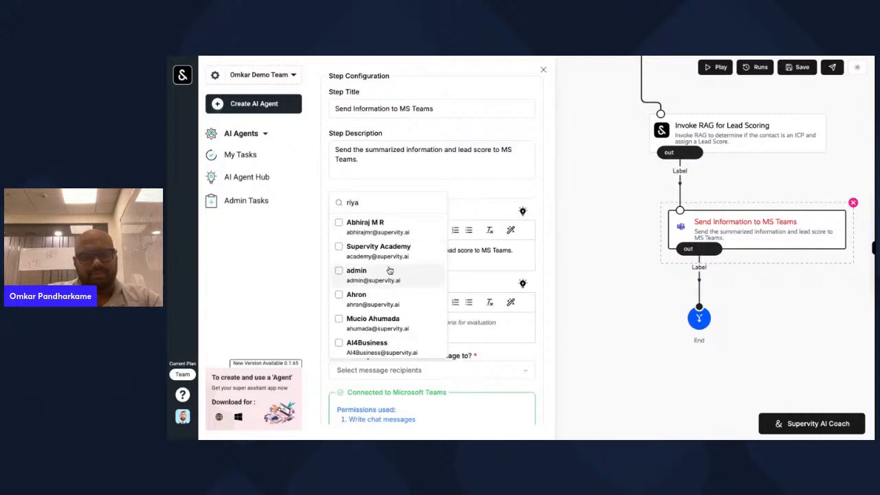
scroll(387, 273, down, 10)
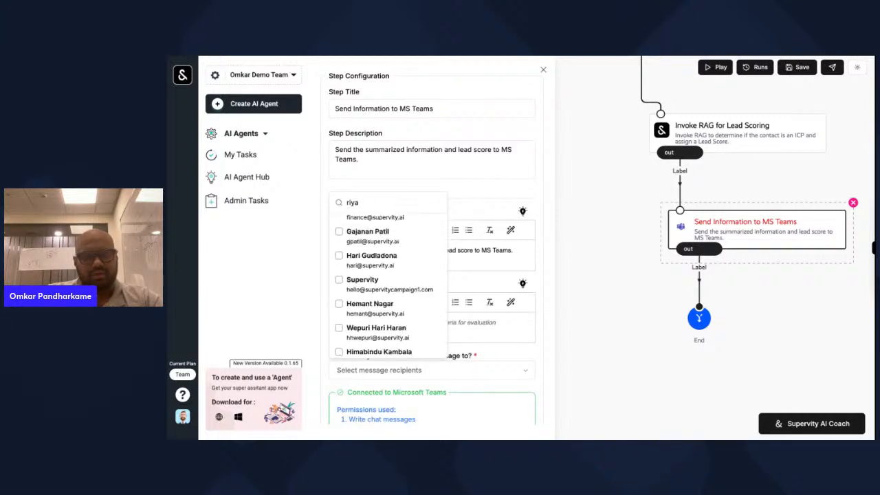
scroll(360, 283, down, 4)
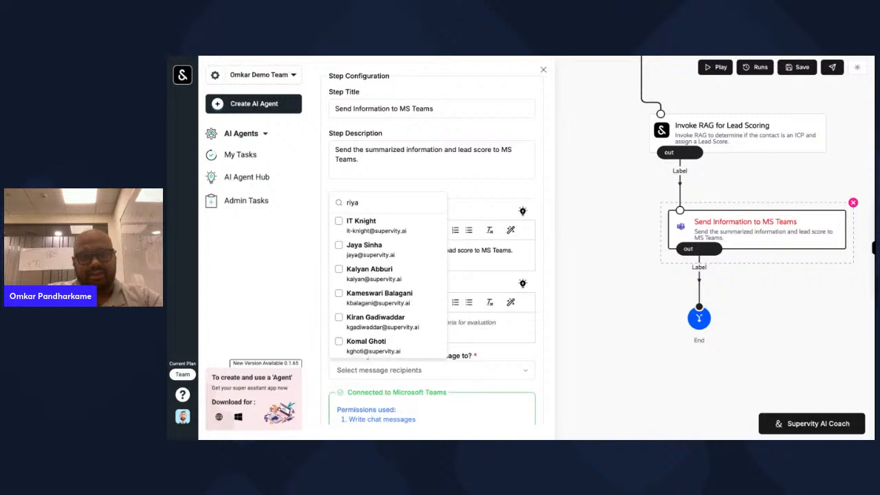
click(360, 284)
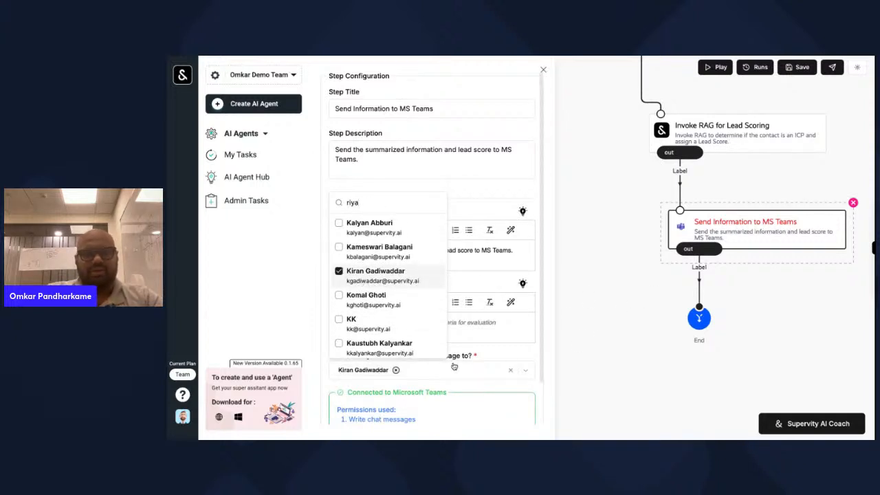
click(648, 314)
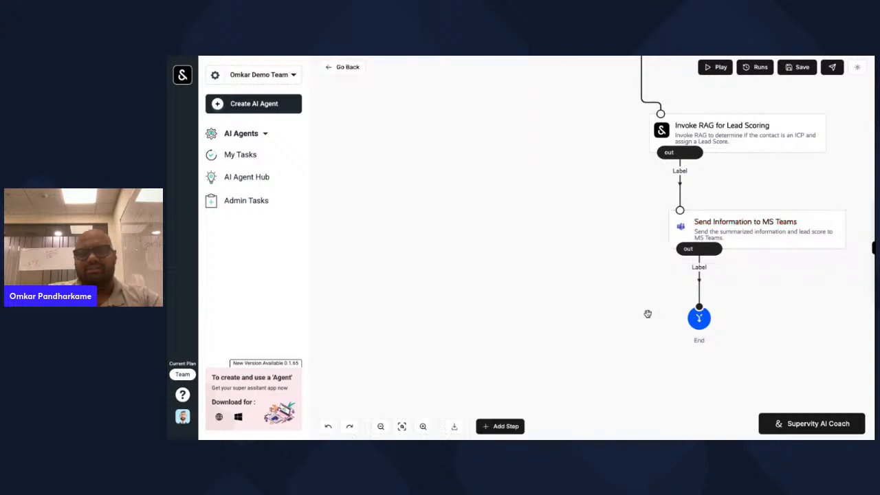
- Replace the Teams message text with 'Use the response from the RAG'
click(782, 225)
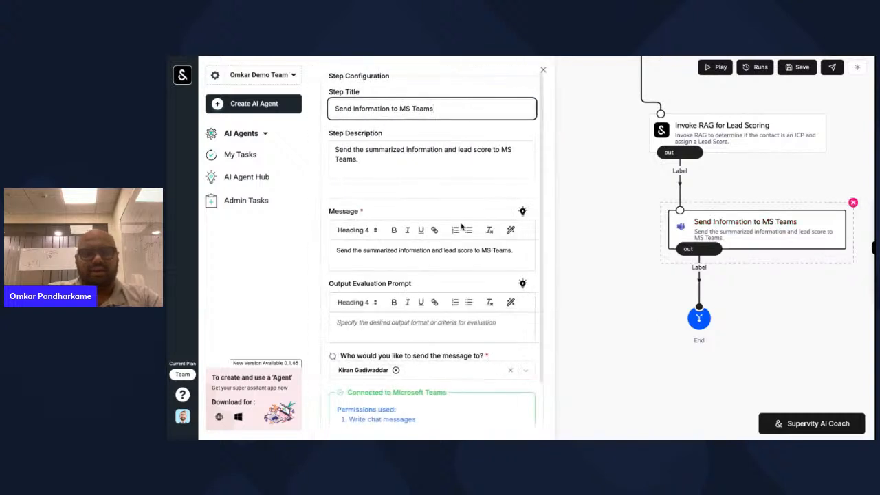
triple_click(515, 252)
key(BackSpace)
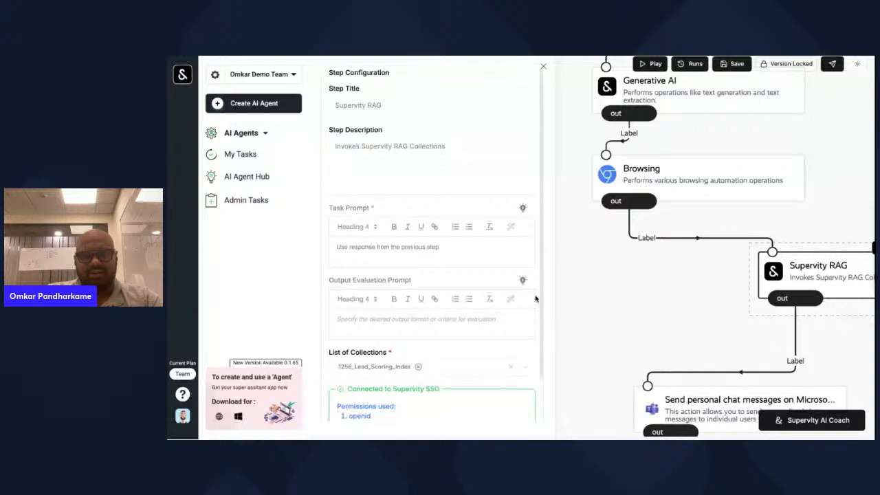
click(762, 324)
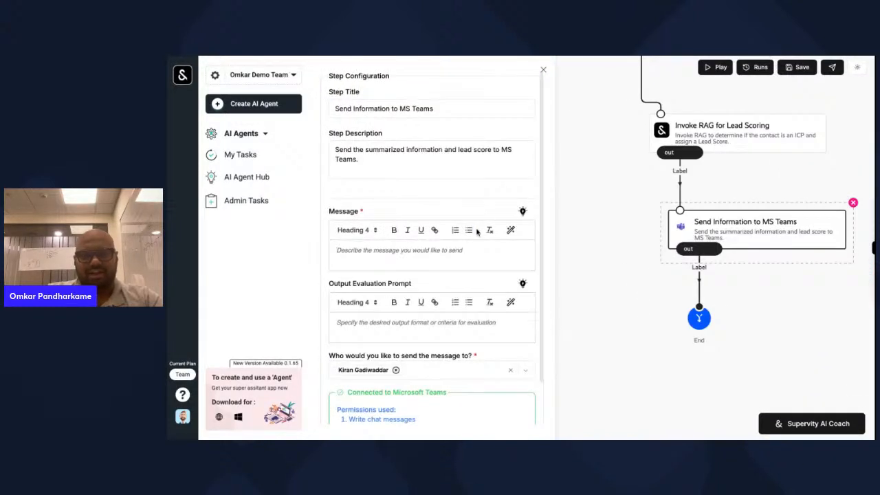
text(use the)
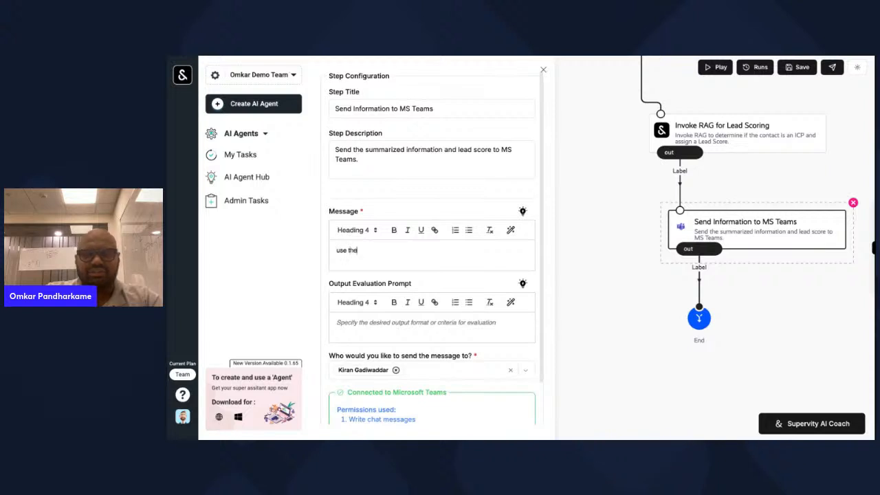
key(super+BackSpace)
text(Us)
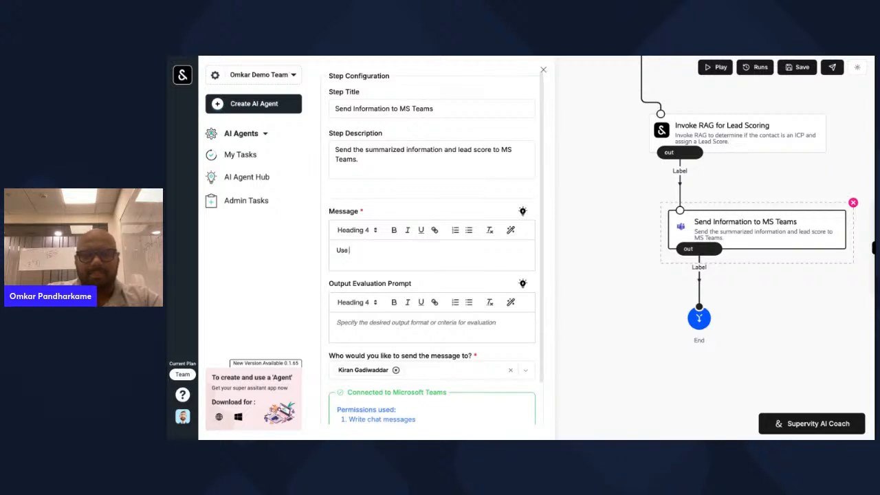
text(e the response)
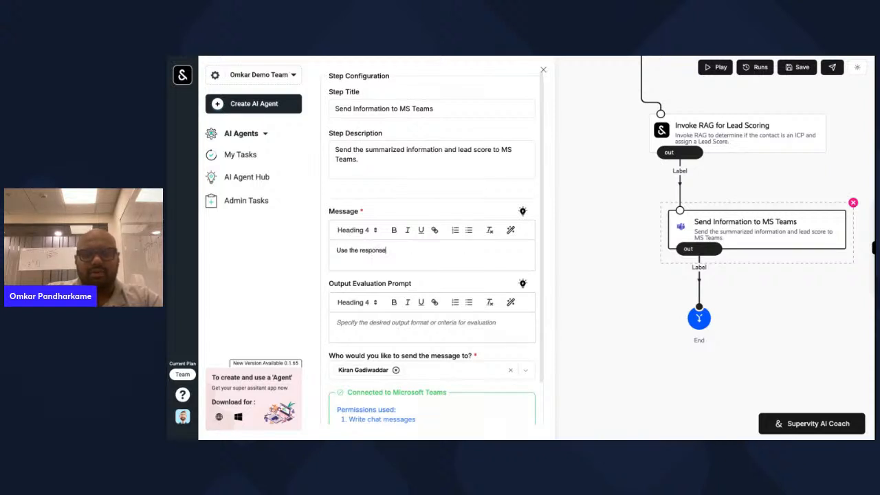
text( from the RAG Step.)
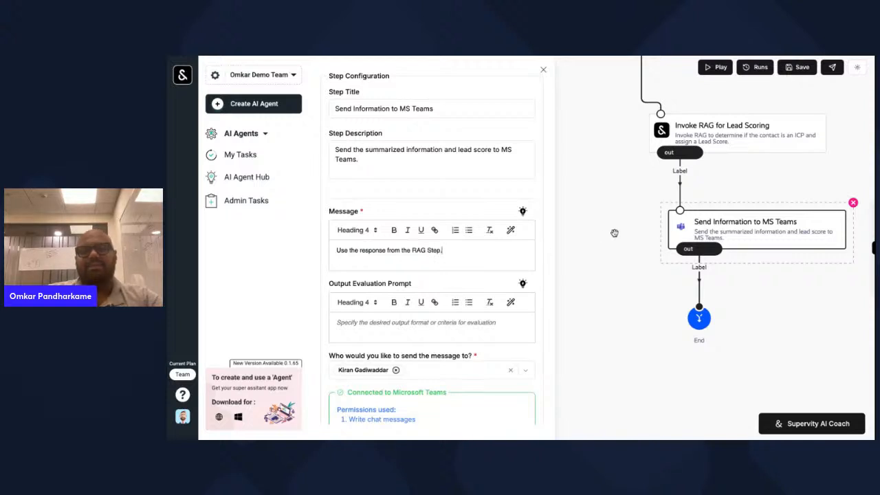
click(615, 232)
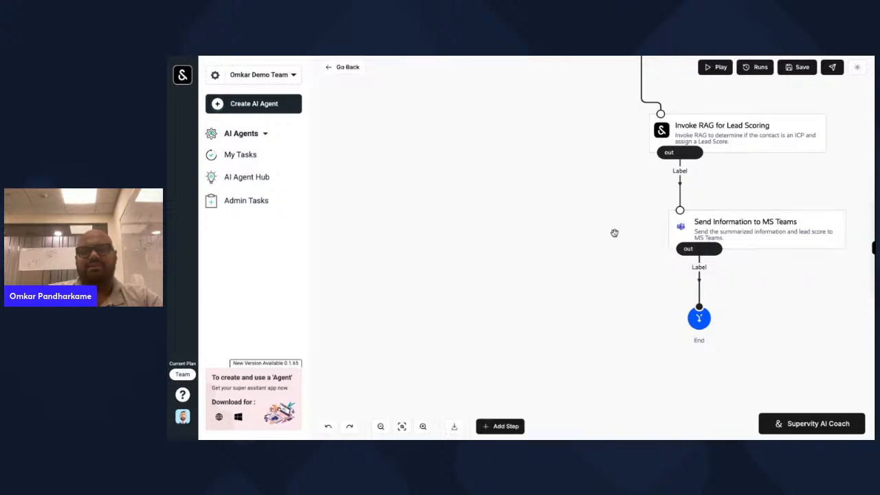
scroll(615, 233, up, 5)
drag(614, 233, 602, 321)
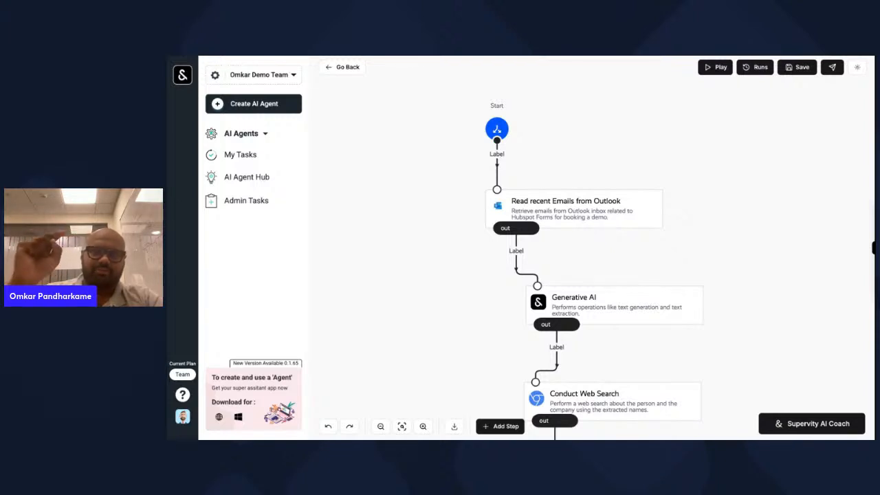
scroll(631, 325, down, 2)
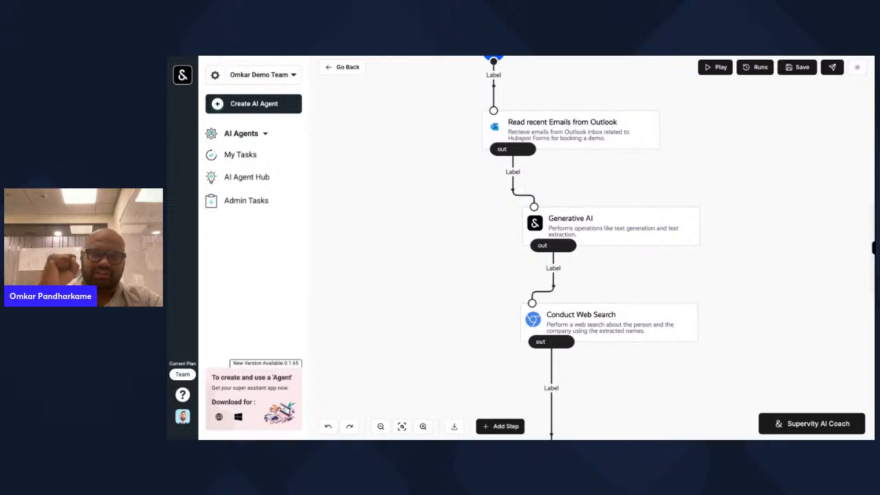
scroll(605, 275, down, 2)
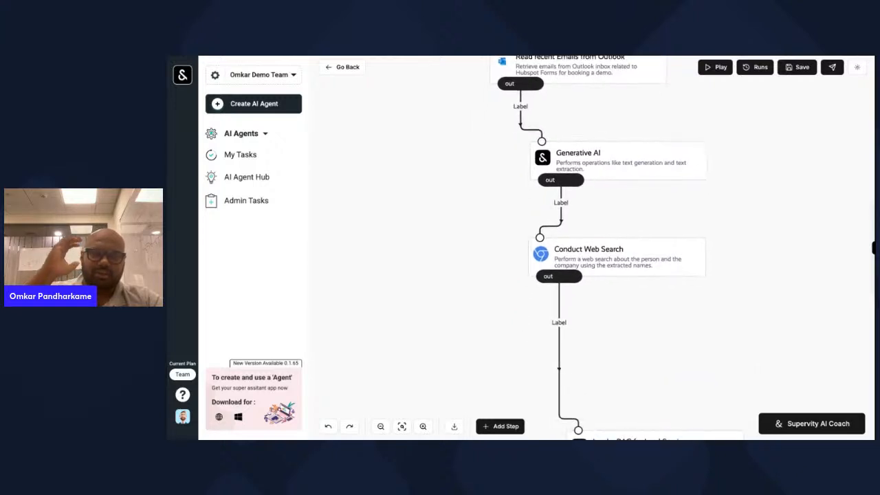
scroll(605, 275, down, 3)
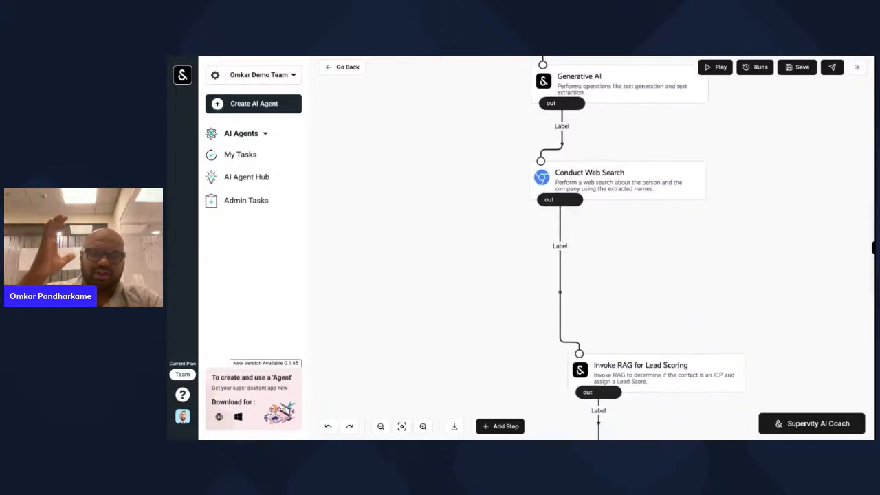
scroll(605, 275, down, 2)
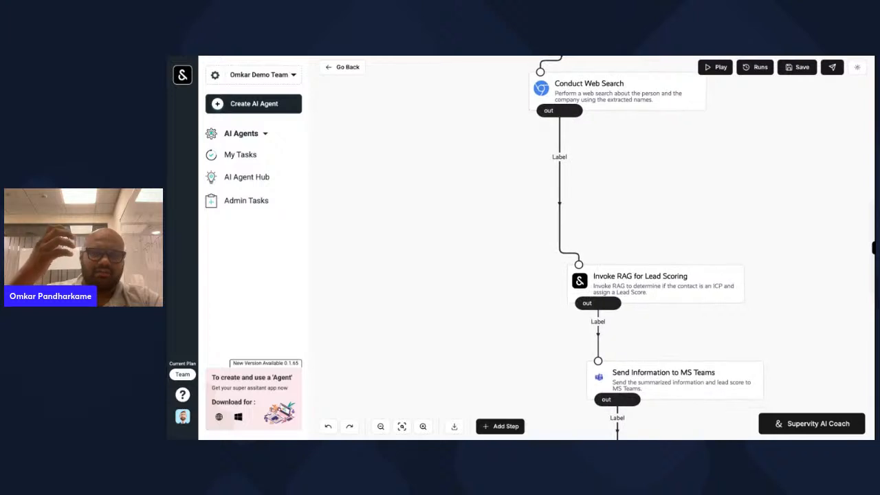
scroll(605, 275, down, 2)
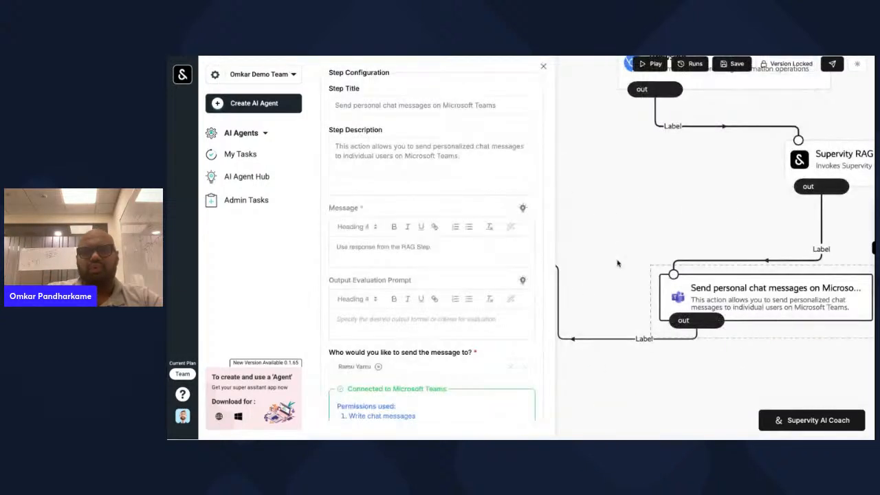
- Reposition the Read recent Emails from Outlook step at the top of the flow
click(607, 190)
drag(607, 190, 590, 198)
scroll(590, 198, up, 2)
scroll(591, 198, right, 2)
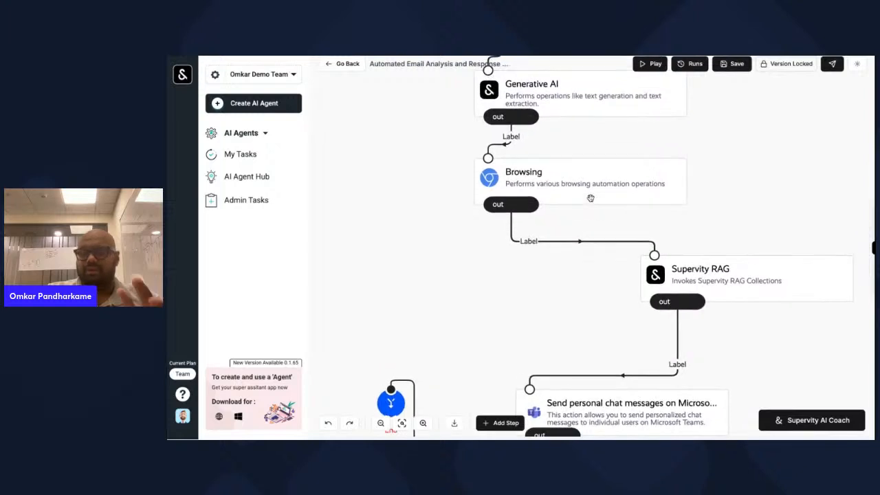
scroll(591, 199, down, 2)
scroll(601, 230, up, 5)
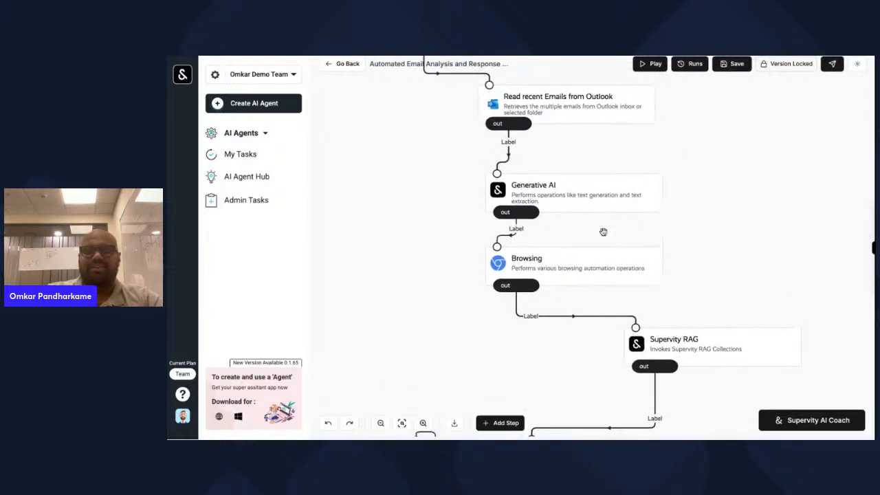
drag(604, 192, 539, 207)
scroll(604, 192, down, 2)
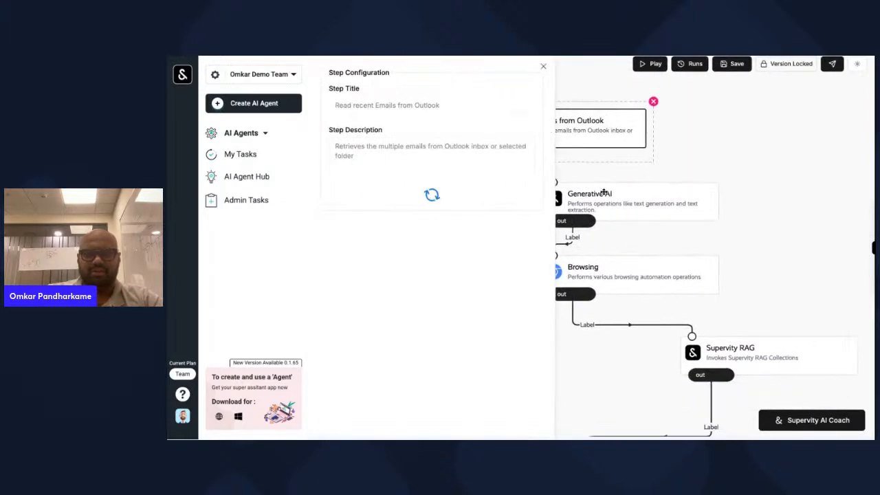
click(811, 159)
- Drag the Generative AI, End and Browsing nodes toward a single vertical column
click(697, 159)
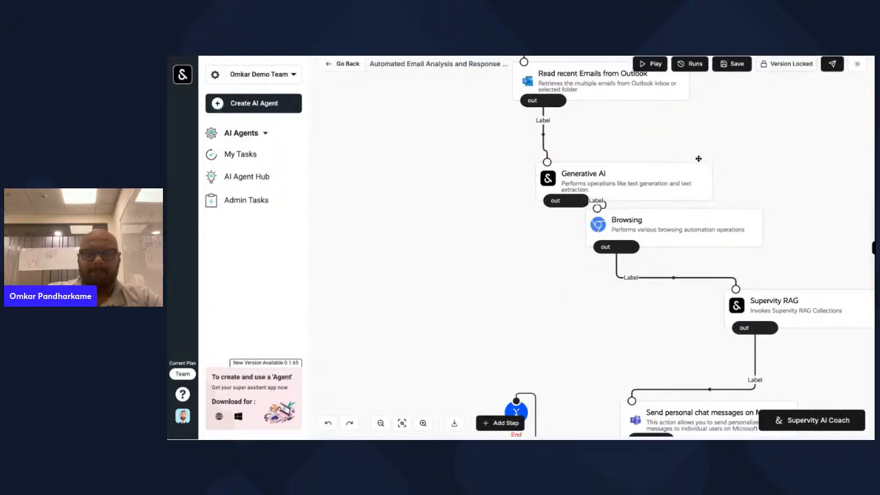
click(598, 297)
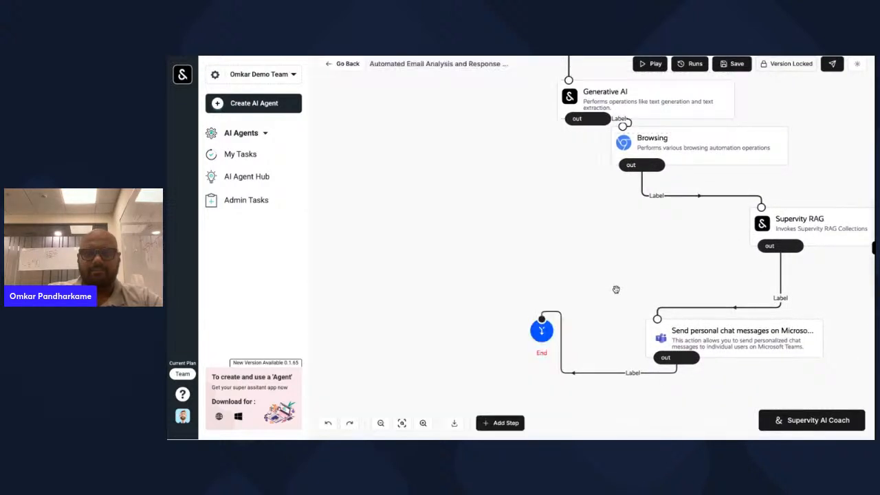
scroll(615, 289, down, 3)
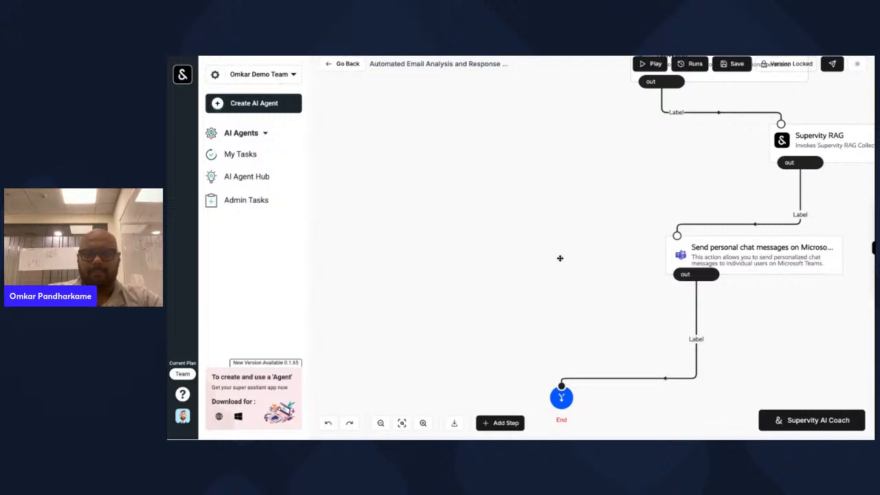
scroll(611, 220, up, 1)
drag(560, 258, 577, 242)
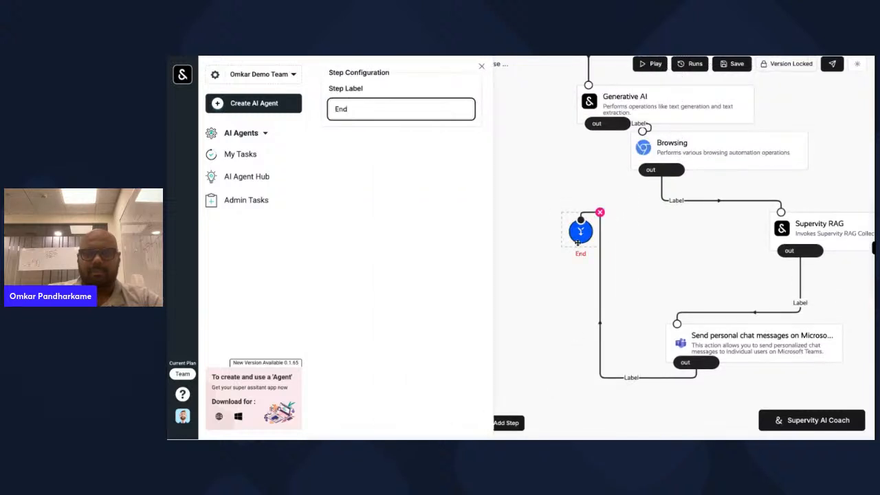
scroll(578, 243, down, 2)
drag(577, 136, 635, 413)
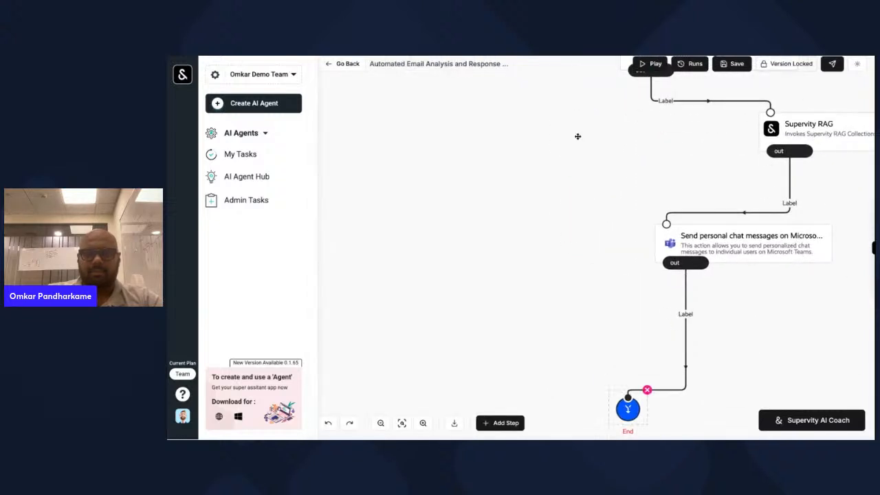
click(607, 280)
scroll(607, 280, up, 3)
drag(688, 247, 652, 328)
scroll(652, 328, down, 3)
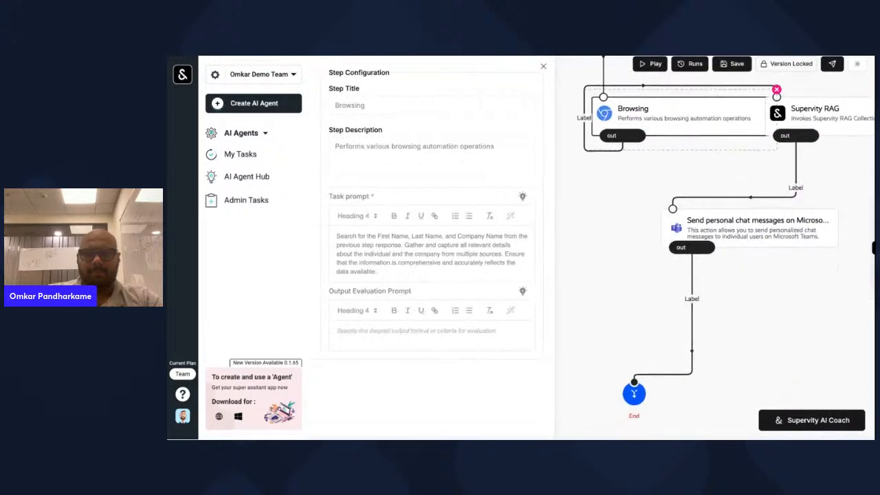
scroll(736, 236, down, 1)
click(796, 146)
- Place Supervity RAG directly below Browsing and line up End under the Teams step
scroll(796, 145, down, 3)
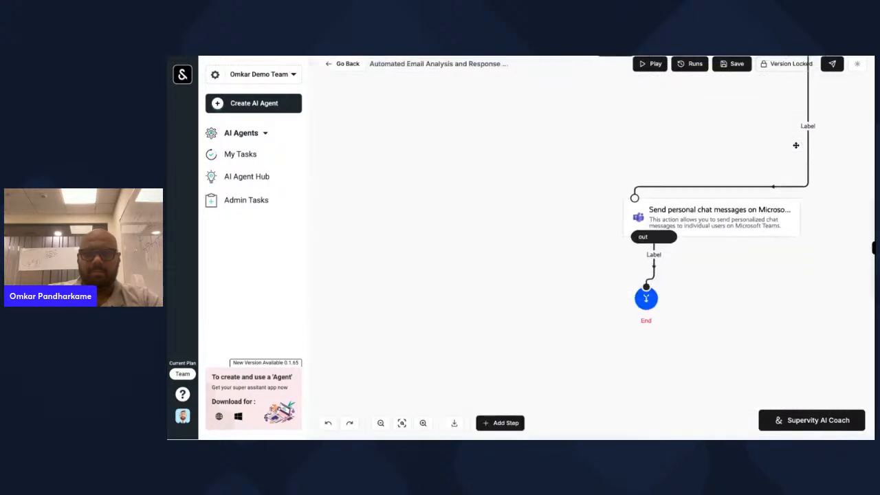
click(722, 219)
drag(635, 305, 651, 396)
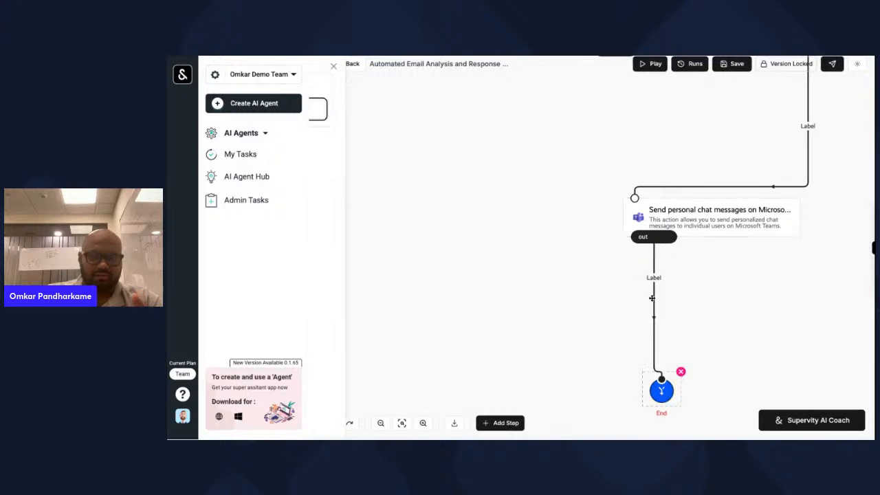
scroll(652, 297, up, 3)
mouse_move(819, 122)
mouse_down()
mouse_move(811, 171)
mouse_move(727, 222)
mouse_move(646, 211)
mouse_up()
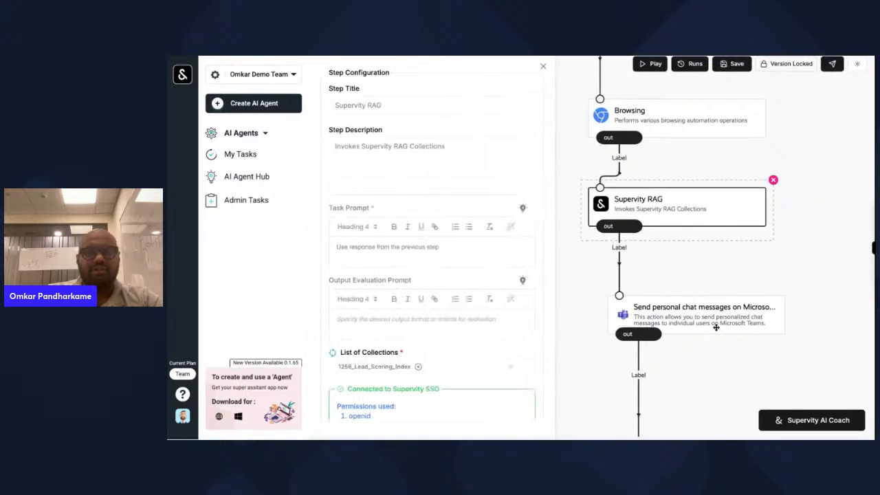
scroll(705, 362, down, 2)
drag(666, 397, 667, 397)
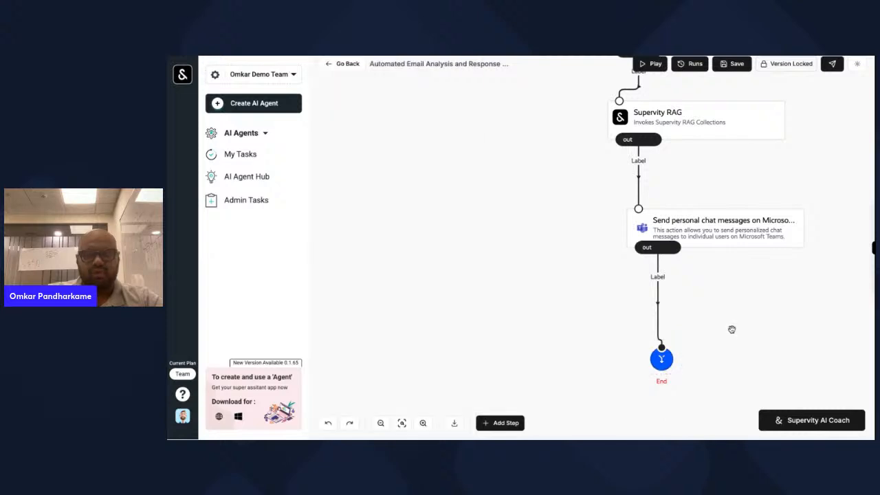
scroll(731, 328, up, 5)
scroll(740, 293, up, 2)
scroll(739, 293, down, 1)
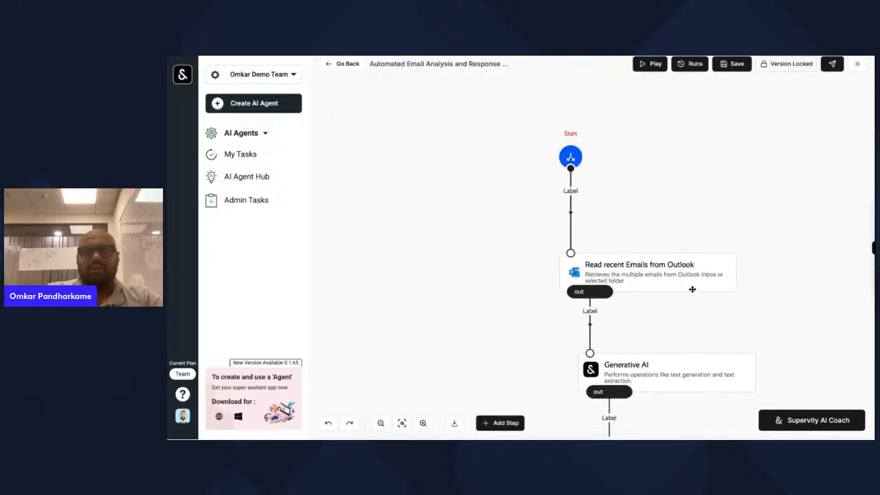
click(691, 289)
click(834, 147)
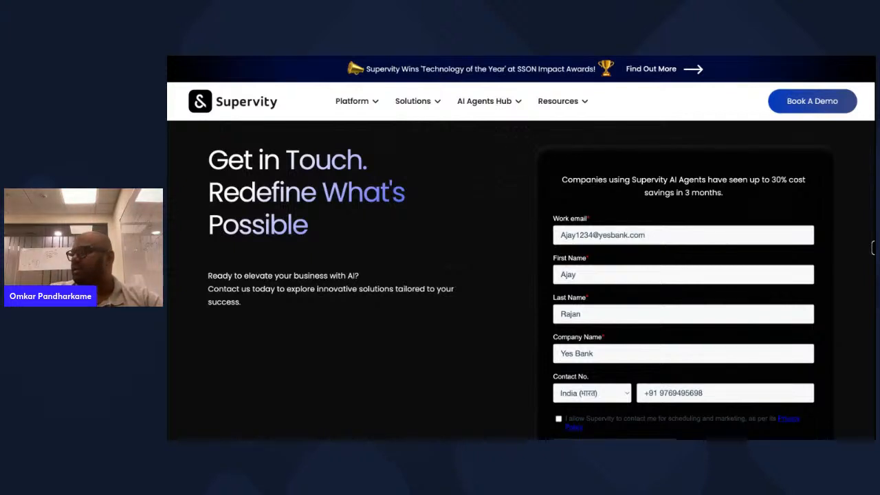
- Clear the work email, first name, last name and company name fields
click(667, 234)
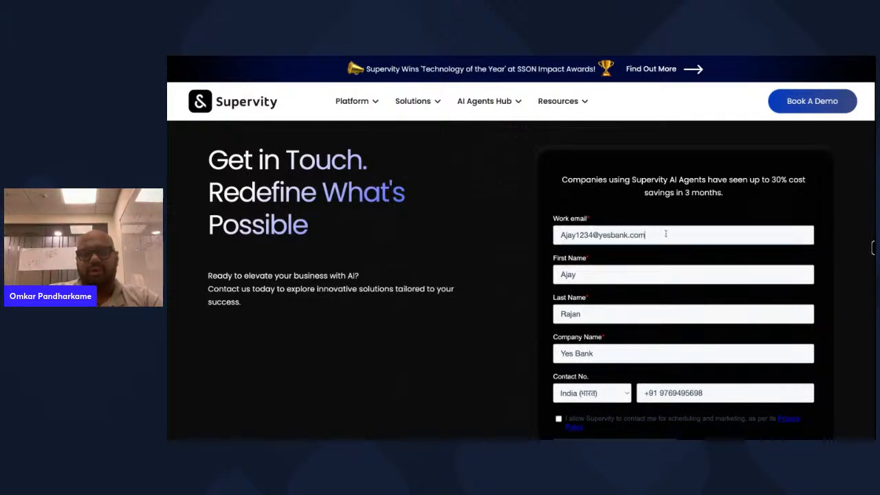
key(ctrl+a)
key(BackSpace)
click(595, 275)
key(ctrl+a)
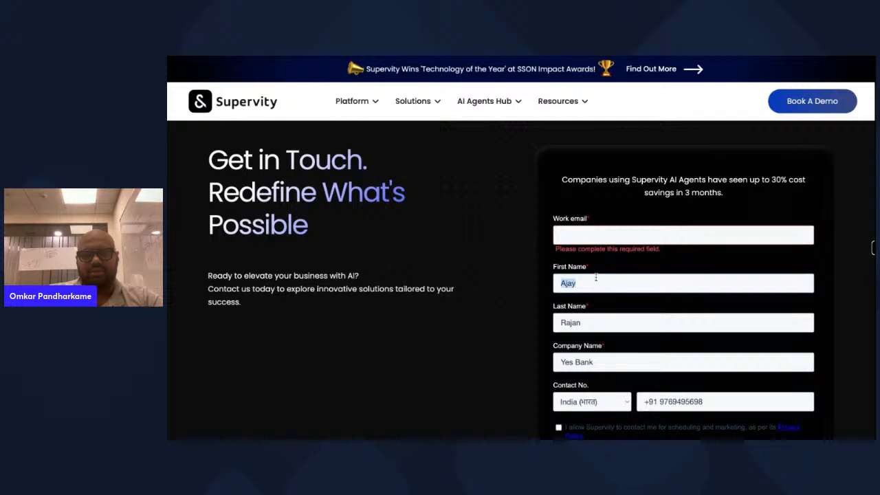
key(BackSpace)
click(585, 317)
key(ctrl+a)
key(BackSpace)
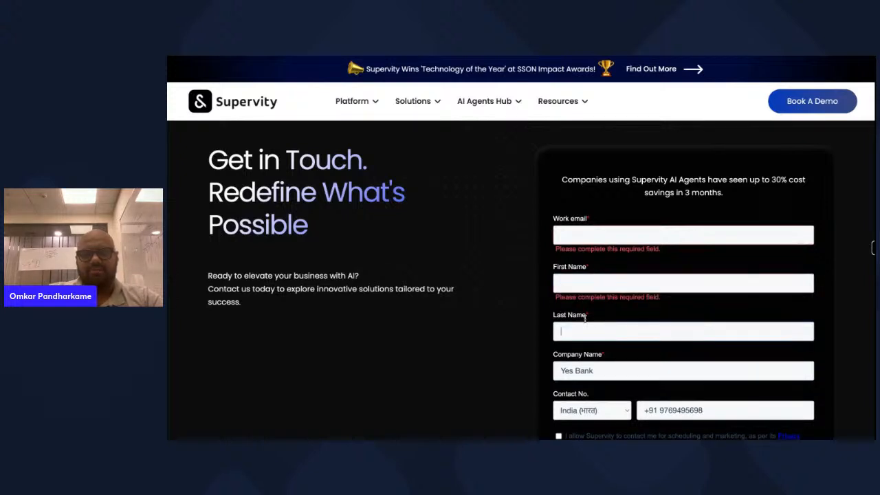
click(605, 366)
key(ctrl+a)
key(BackSpace)
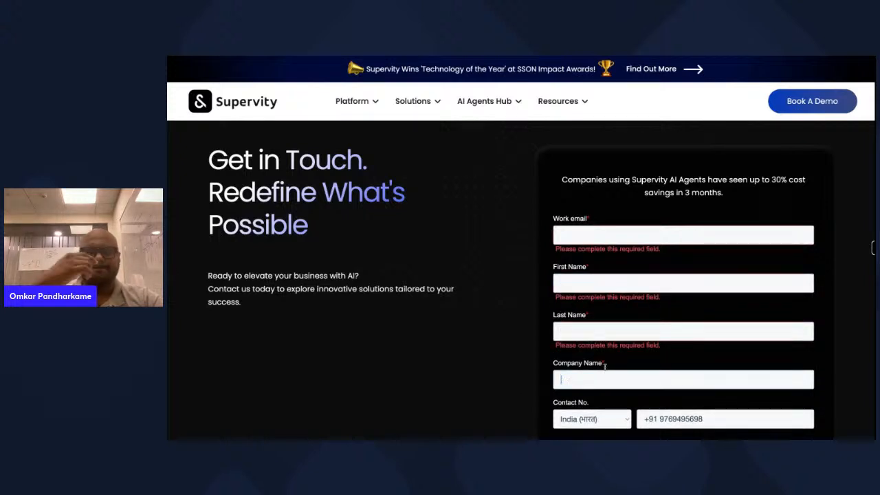
- Enter a lead's work email and first name in the form
click(596, 235)
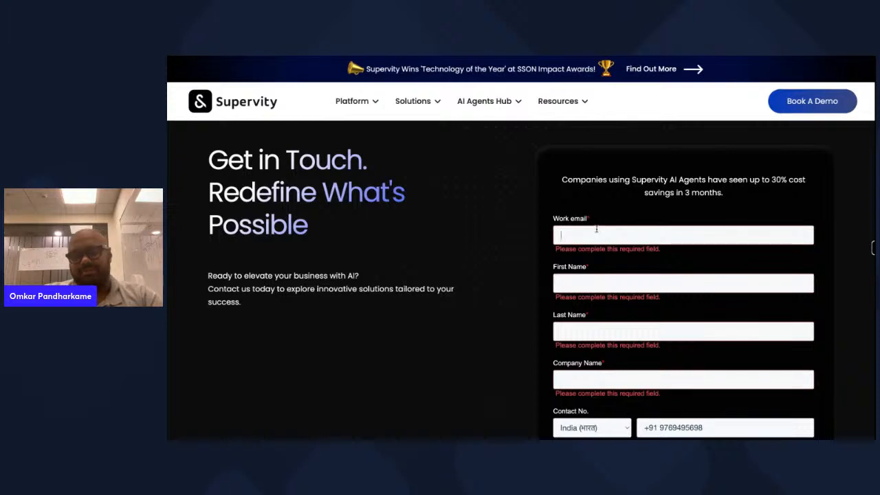
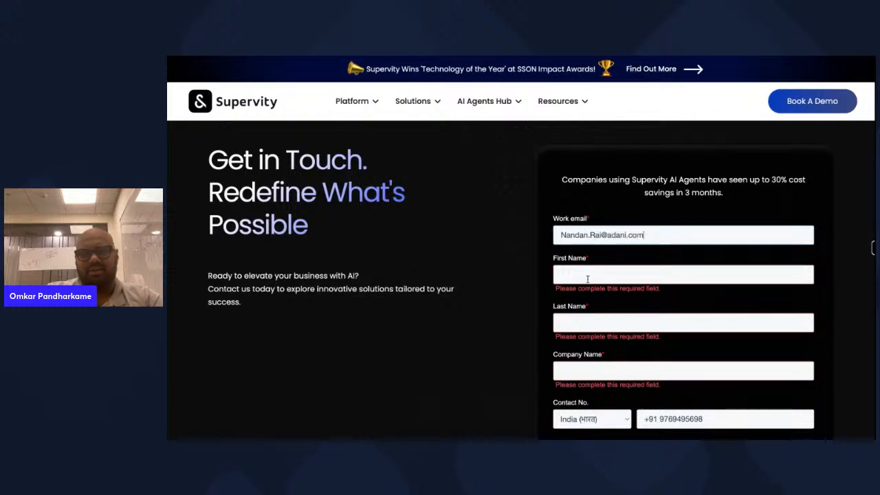
click(587, 275)
text(Nandan)
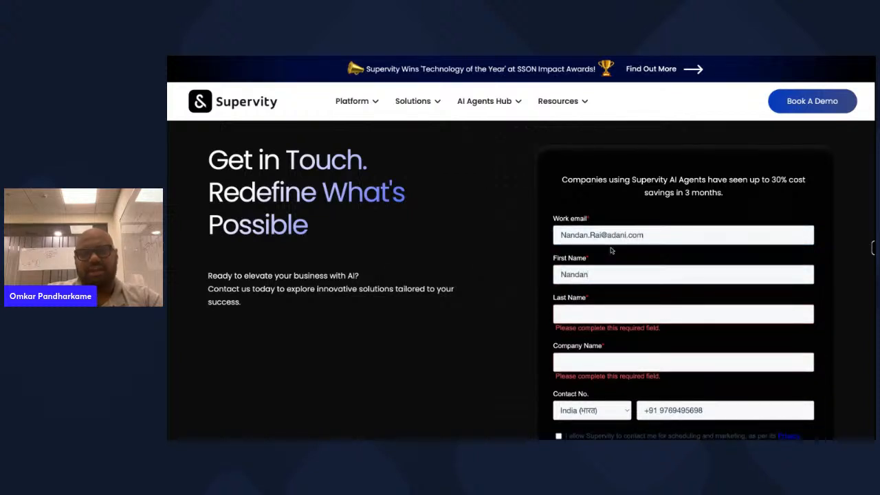
- Clear the work email and first name fields again
click(653, 236)
key(ctrl+a)
key(BackSpace)
click(591, 268)
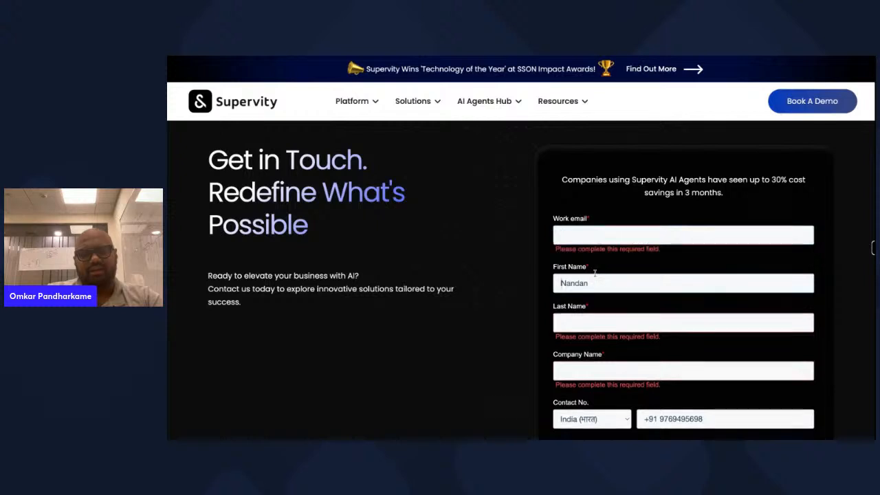
key(ctrl+a)
key(BackSpace)
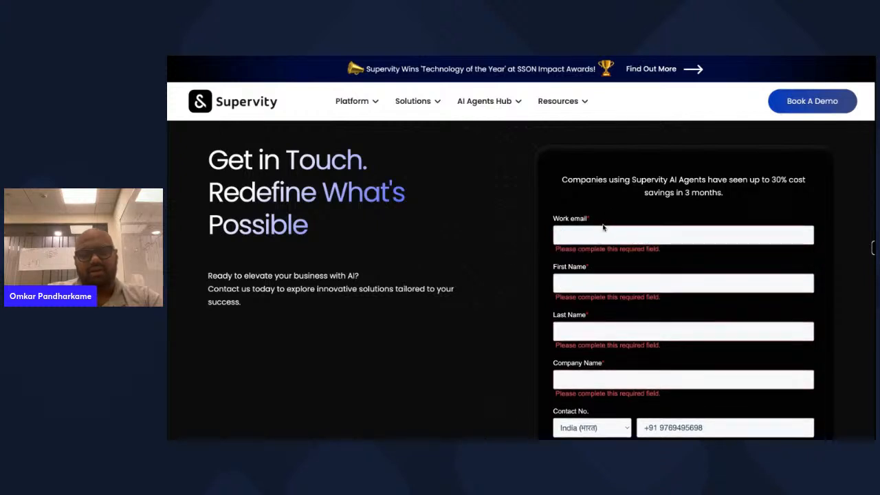
- Fill in the new lead's work email, first name and last name
click(602, 234)
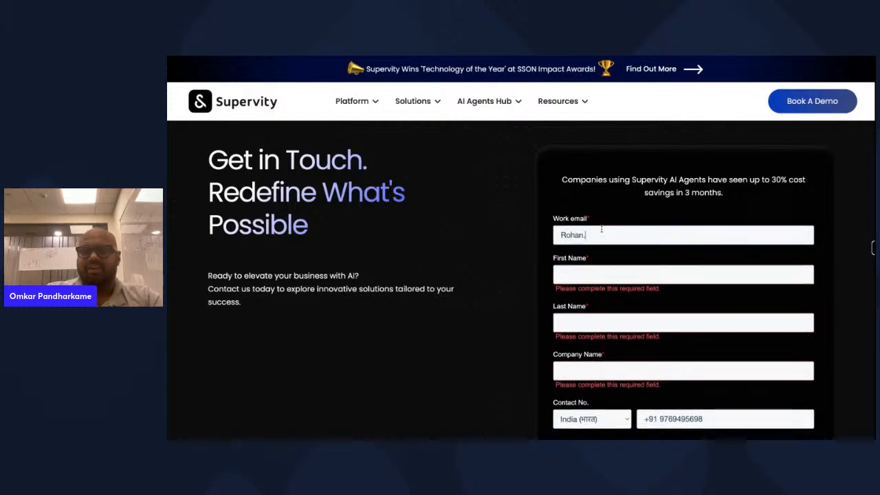
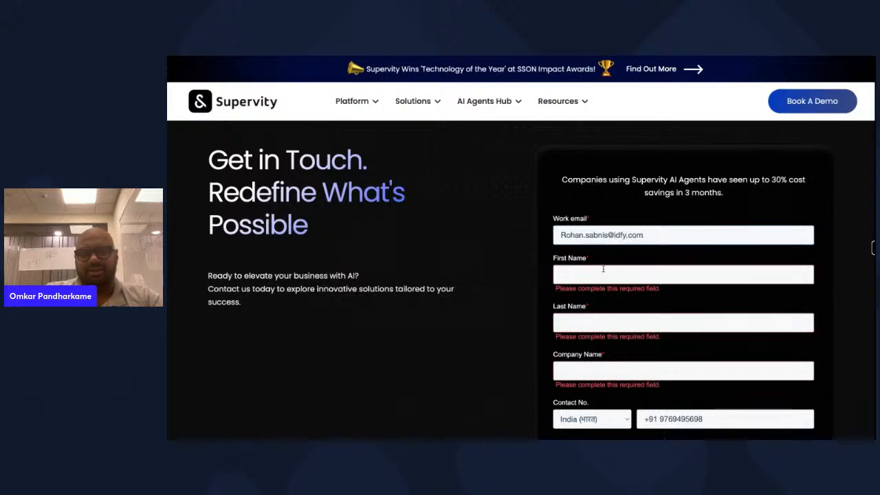
click(603, 274)
key(Tab)
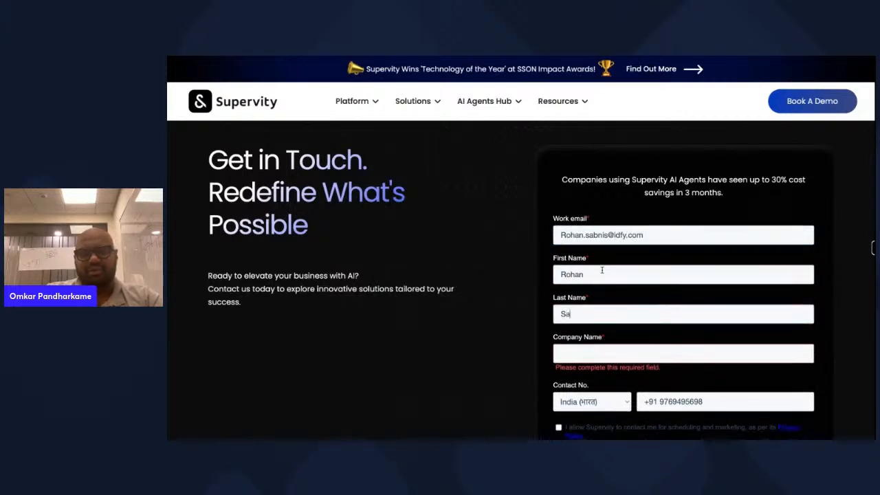
scroll(619, 267, down, 2)
click(615, 301)
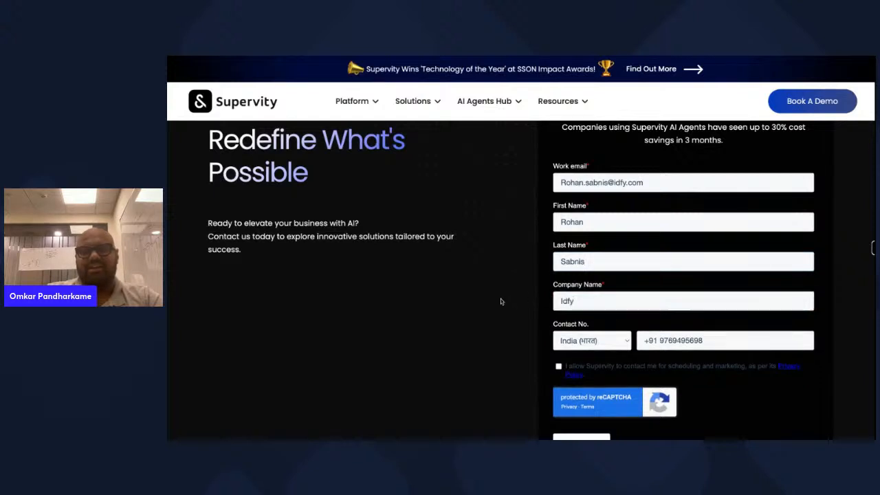
scroll(500, 299, down, 3)
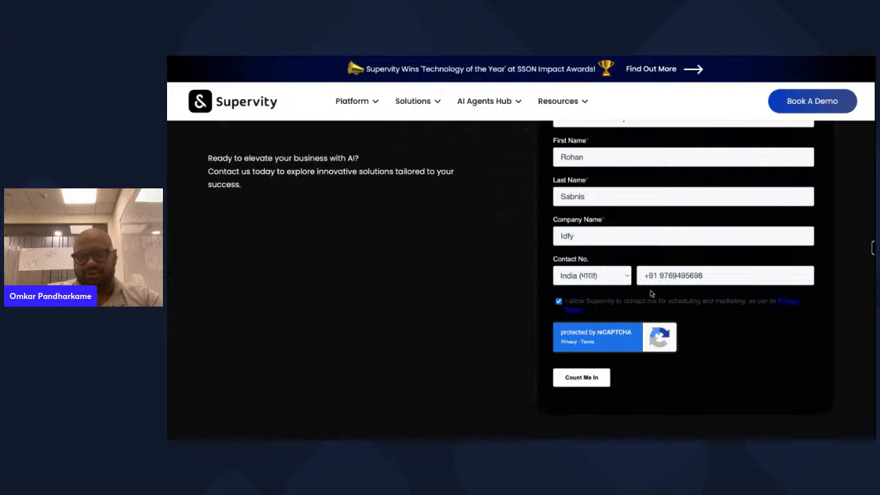
scroll(703, 354, down, 1)
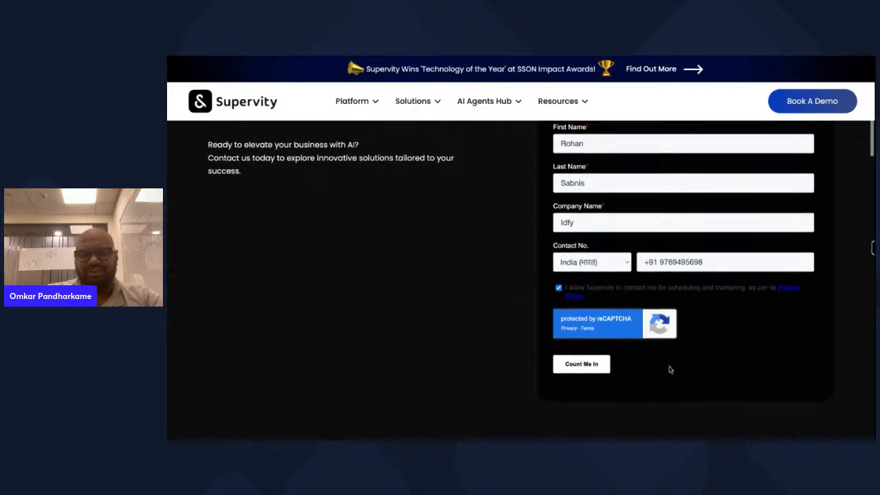
scroll(668, 370, up, 1)
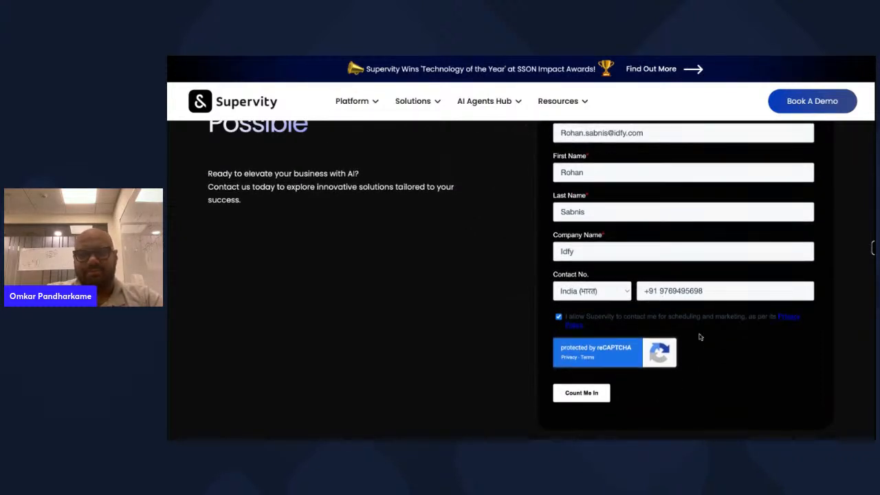
scroll(699, 337, down, 3)
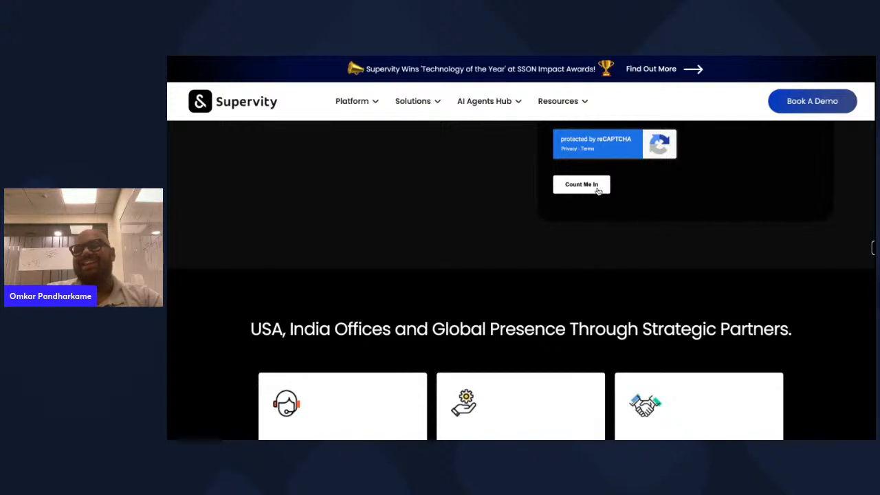
- Submit the form and mark every bicycle square in the reCAPTCHA
click(581, 184)
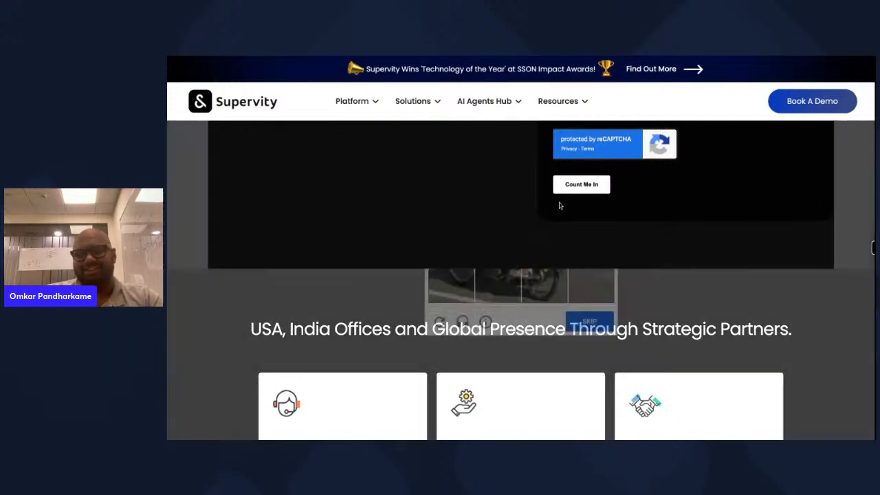
click(455, 253)
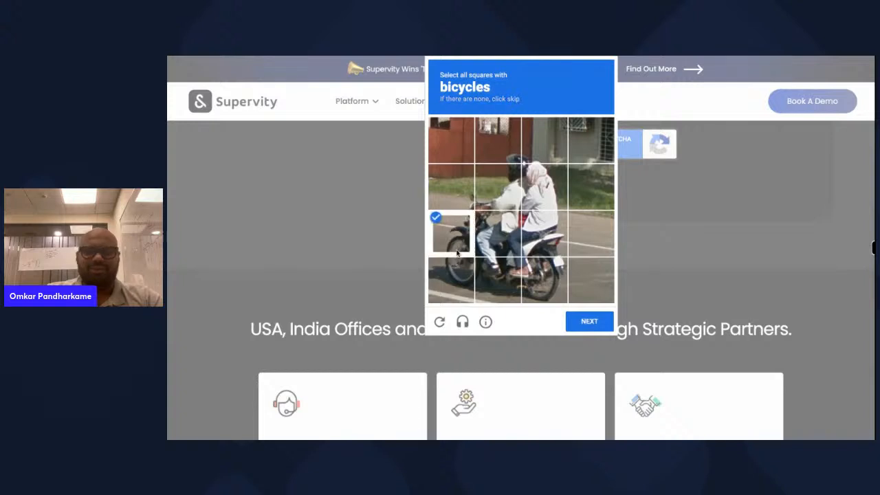
click(494, 253)
click(548, 243)
click(548, 300)
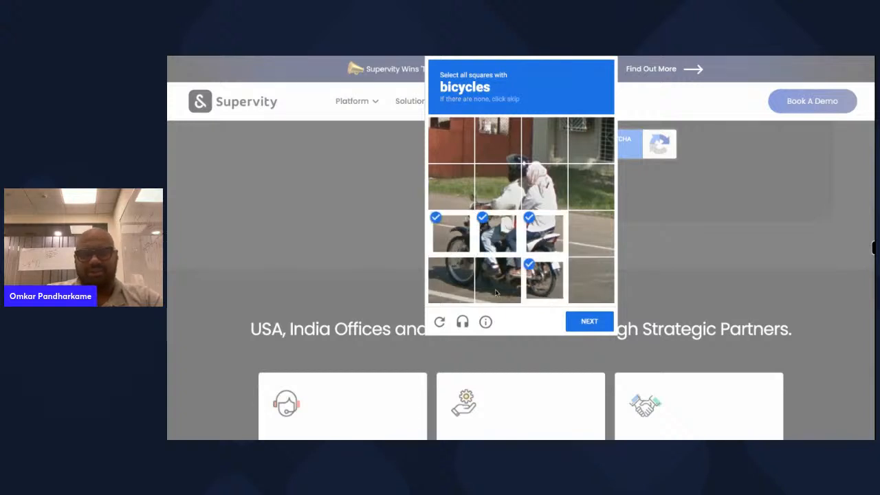
click(497, 280)
click(450, 280)
click(590, 322)
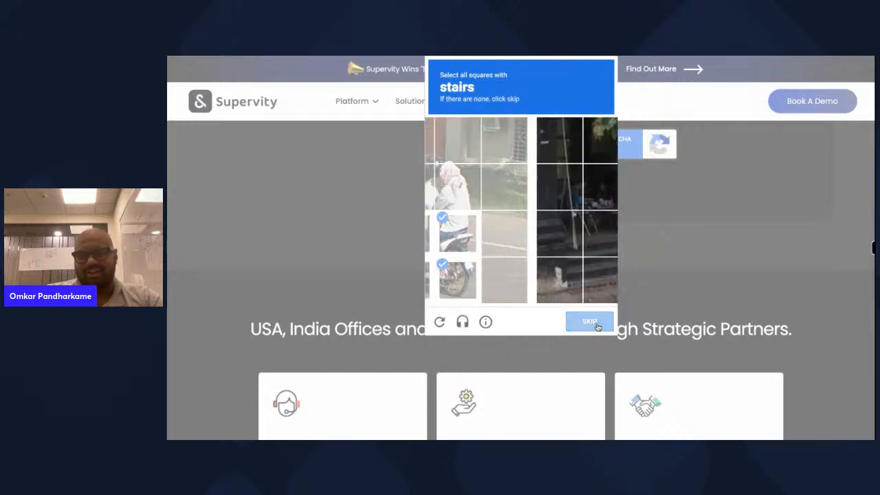
- Mark every stairs square and verify the image check
click(511, 232)
click(451, 232)
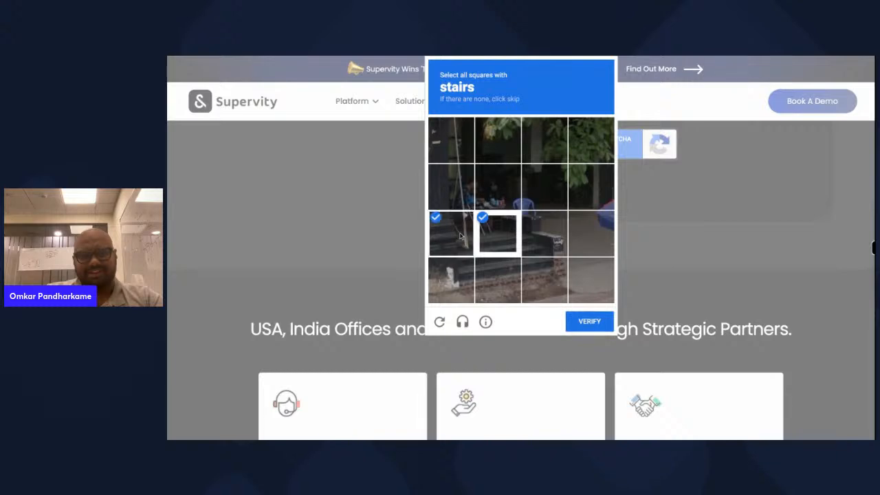
click(451, 280)
click(498, 280)
click(548, 277)
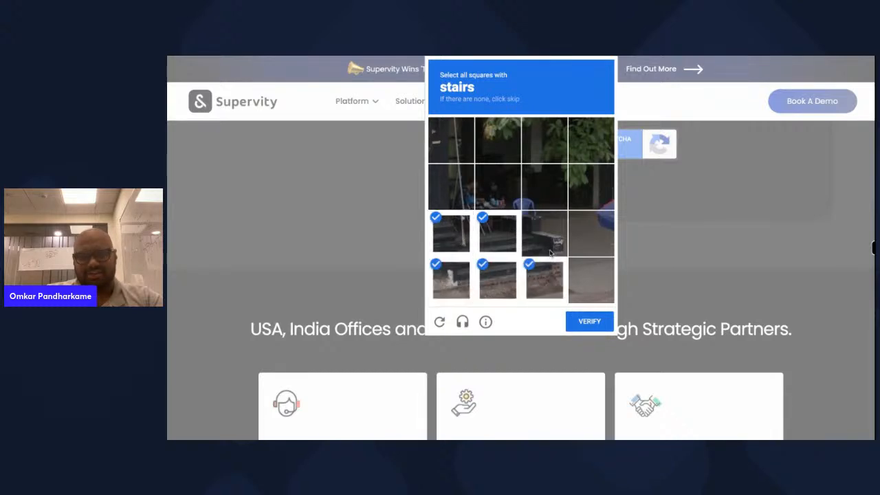
click(546, 234)
click(583, 322)
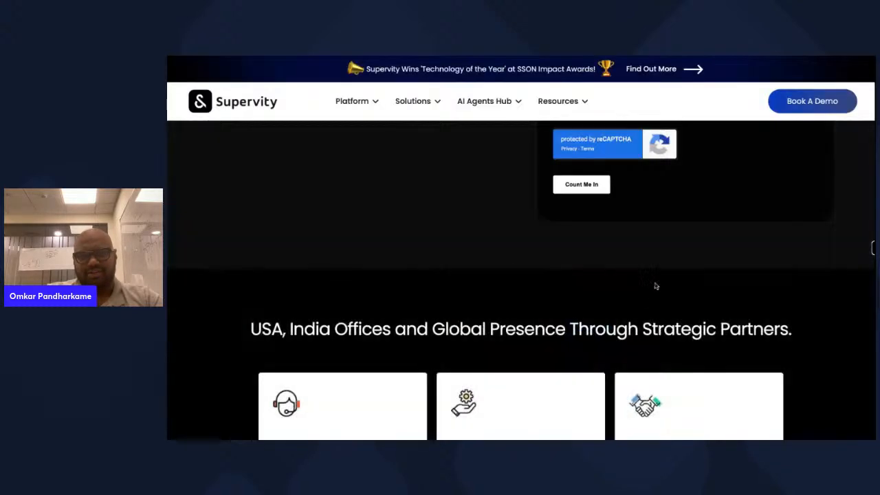
scroll(664, 269, up, 2)
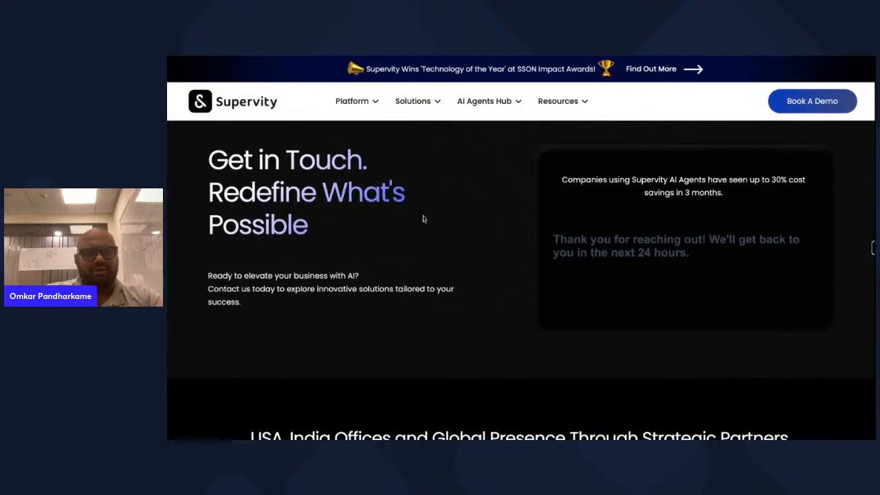
- Open and review the latest HubSpot Forms email in Inbox > Other
click(247, 58)
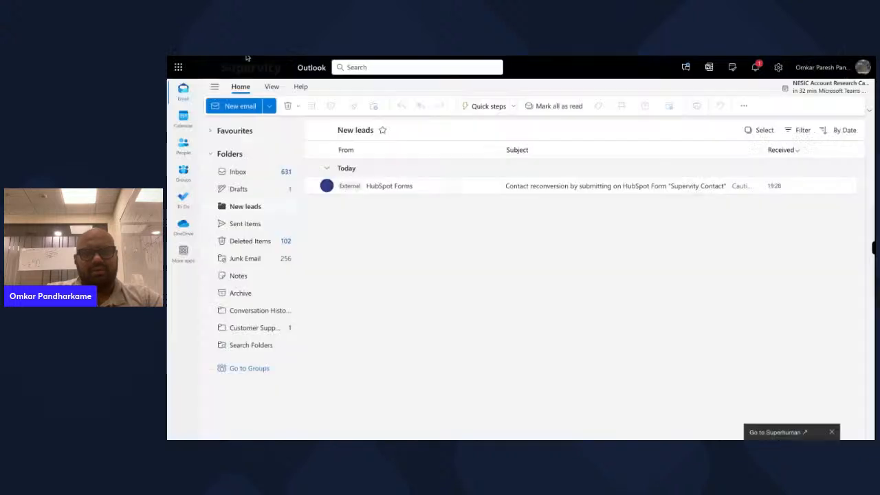
click(256, 170)
click(375, 149)
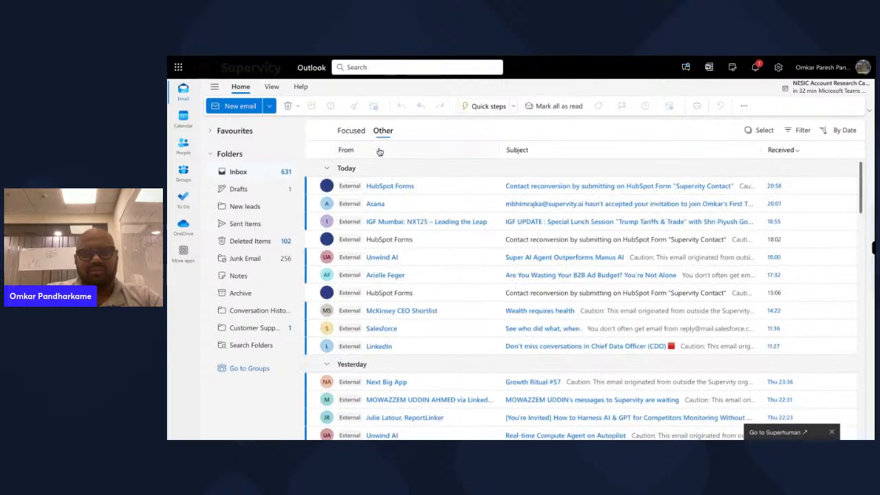
click(465, 192)
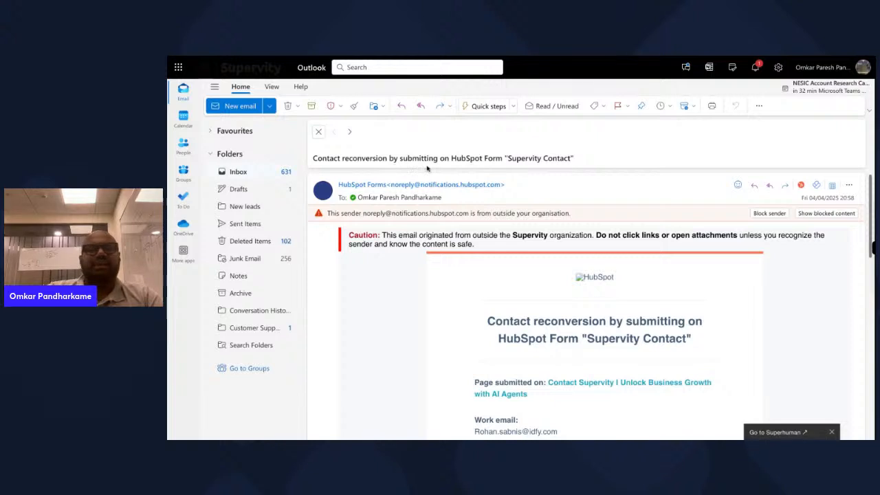
scroll(464, 204, down, 3)
scroll(412, 192, up, 3)
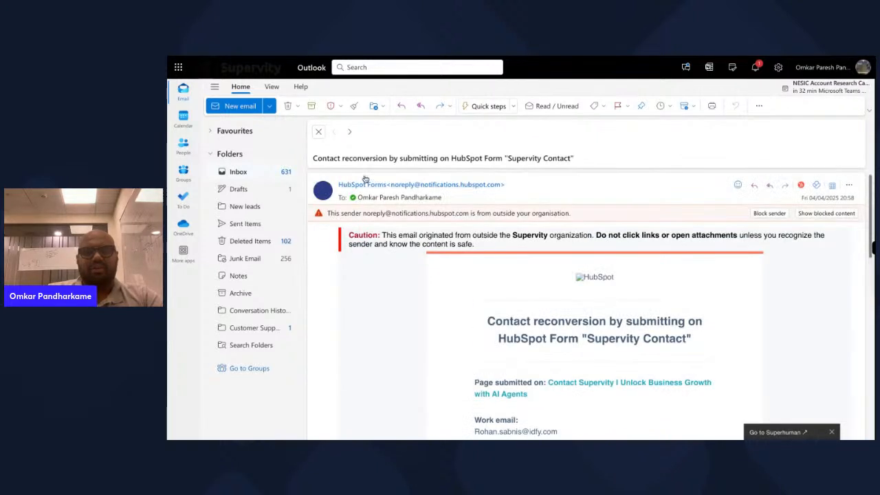
click(317, 135)
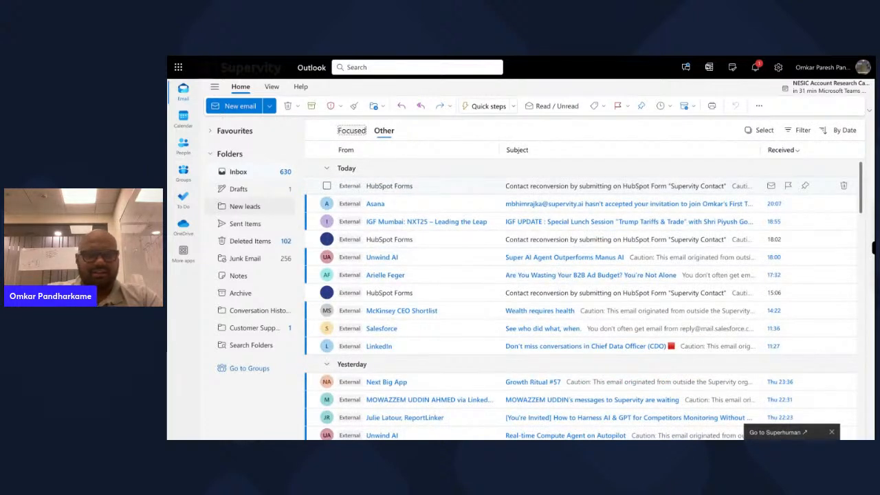
- Drag the HubSpot Forms email into the New leads folder and open it
drag(389, 186, 245, 206)
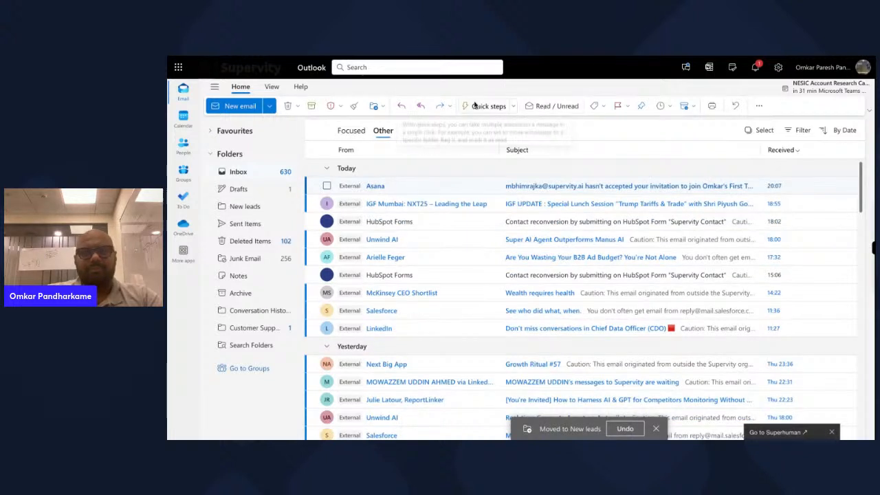
click(246, 207)
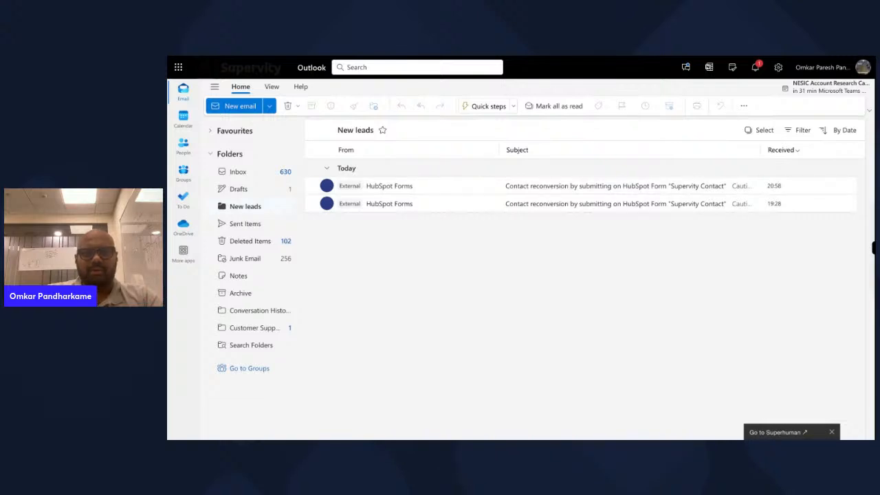
key(ctrl+Tab)
key(ctrl+Tab)
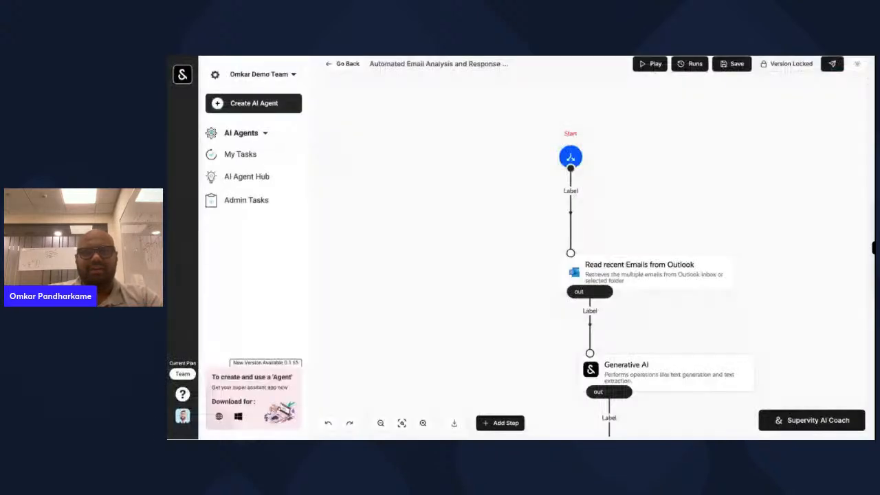
- Open the in-progress run and view the Generative AI step's extracted first, last and company names
click(690, 67)
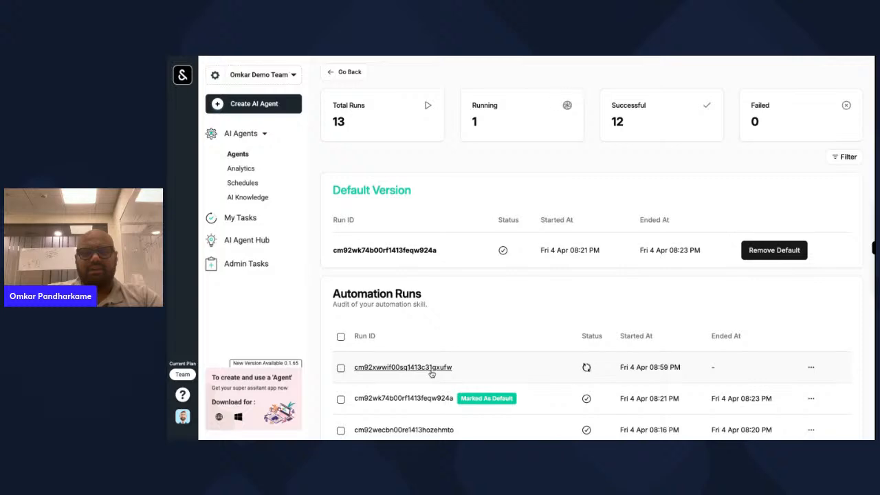
click(402, 367)
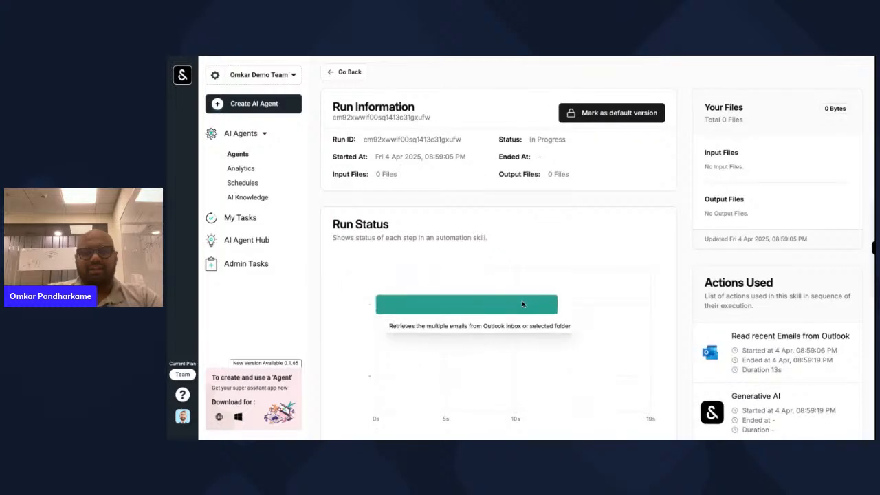
click(522, 305)
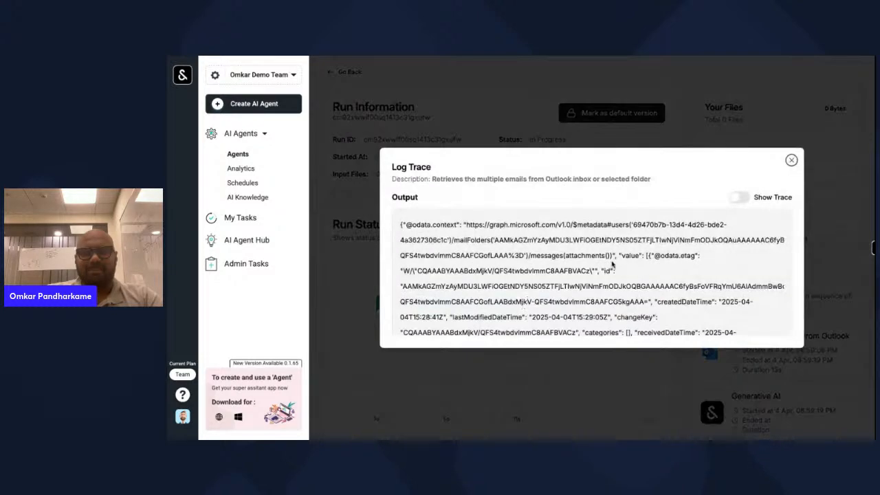
click(790, 158)
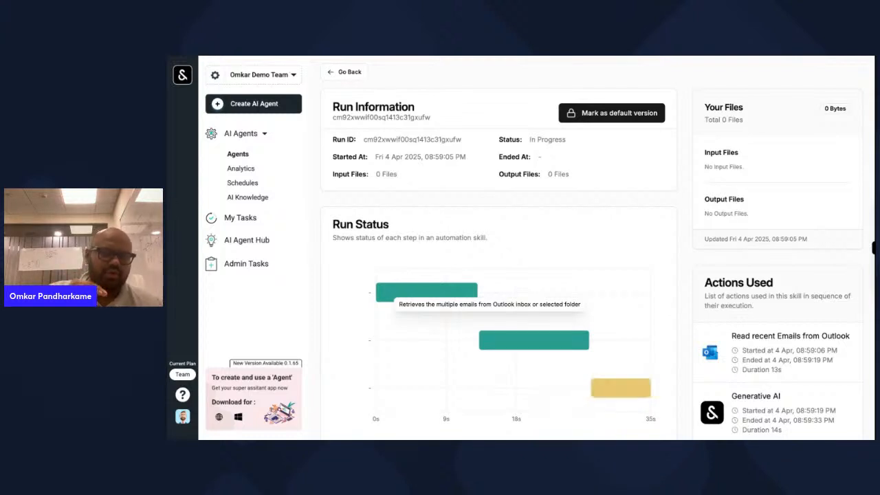
scroll(585, 267, down, 2)
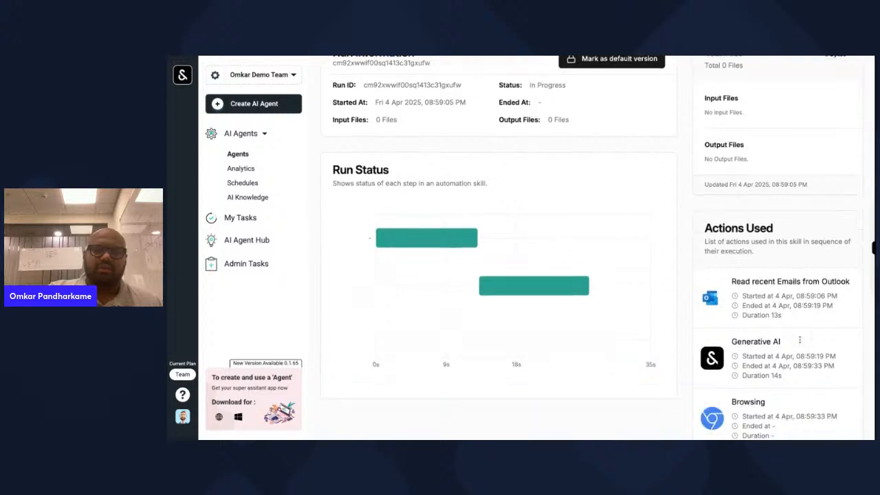
click(585, 267)
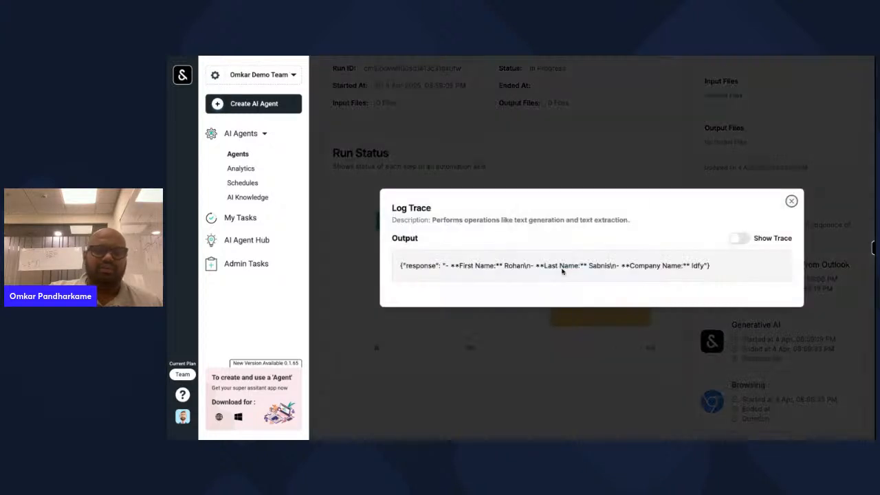
- Close the extraction output and reopen the Browsing log once it finishes after 1m 29s
click(792, 201)
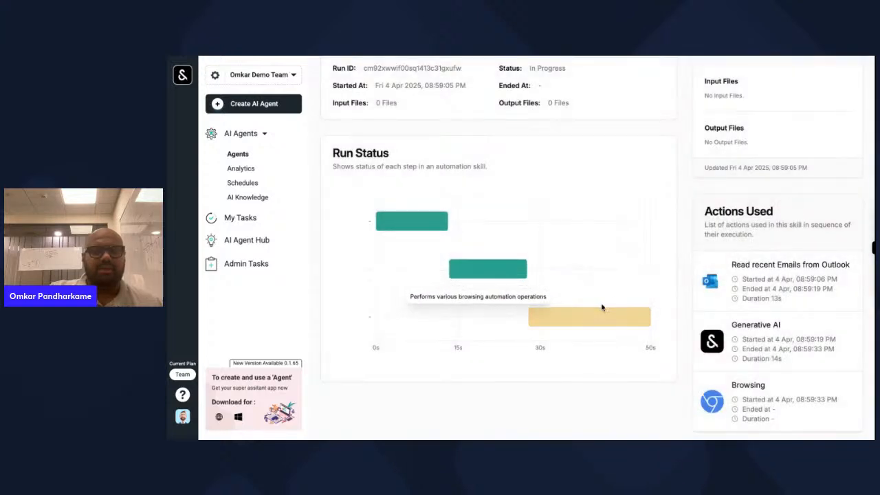
click(595, 319)
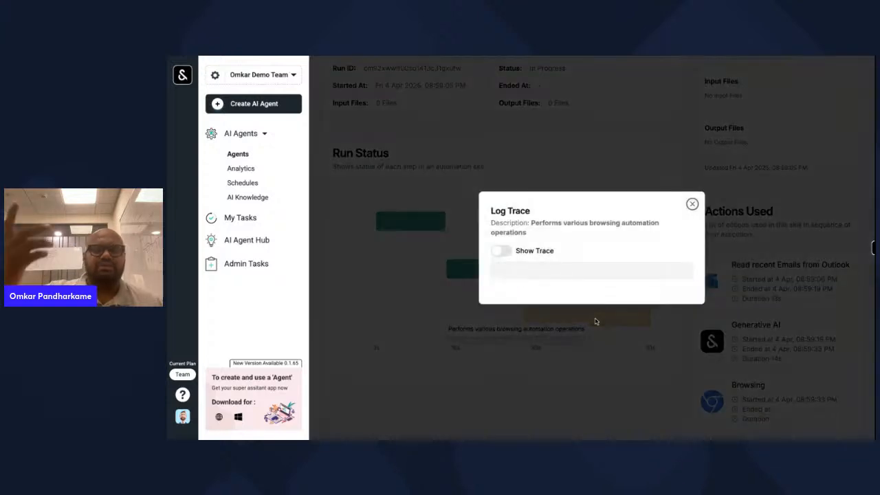
click(692, 204)
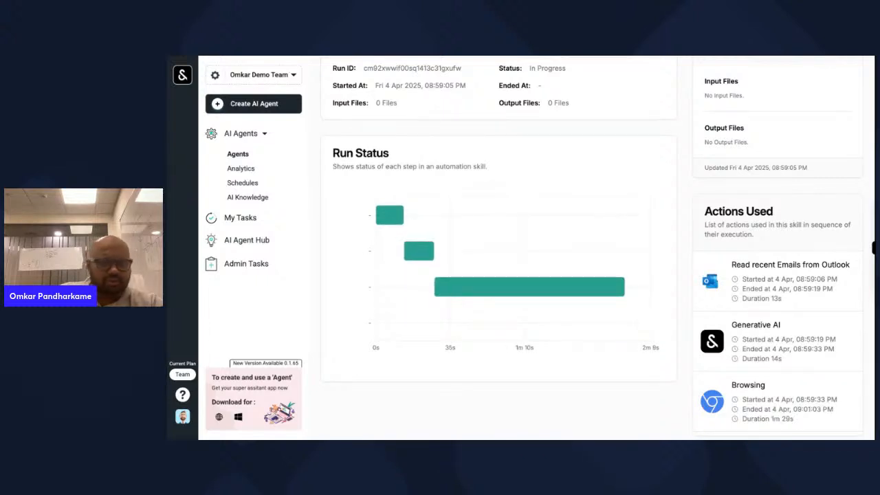
click(531, 290)
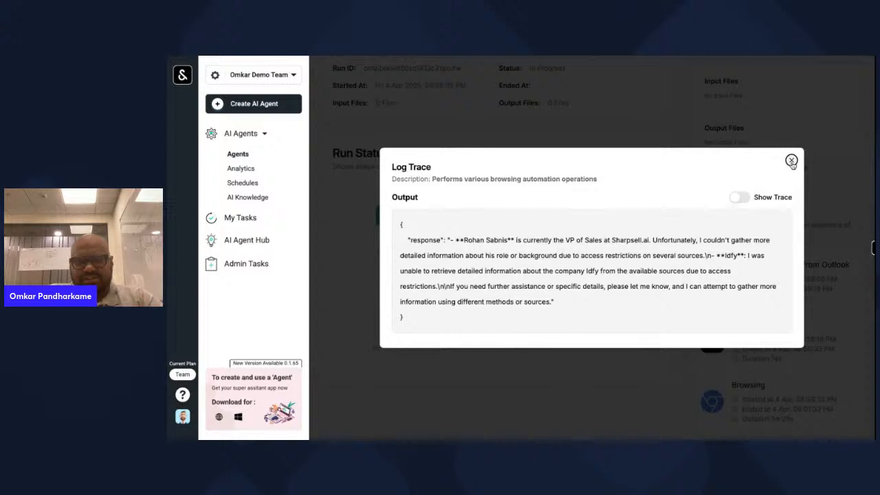
- Close the Browsing research output showing the lead's VP of Sales role
click(791, 161)
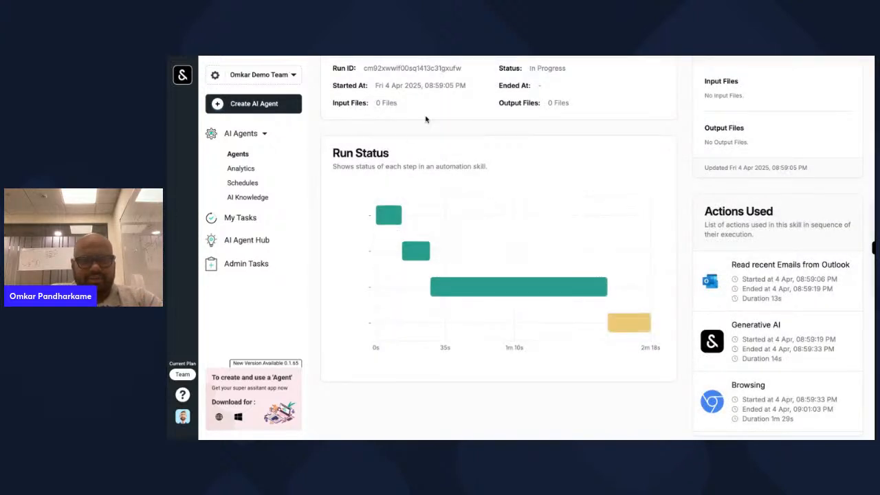
scroll(428, 120, up, 1)
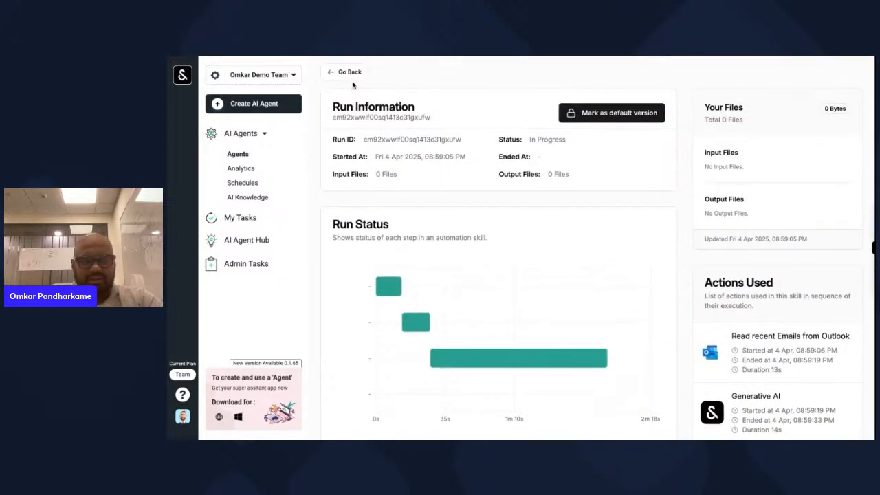
scroll(523, 262, down, 1)
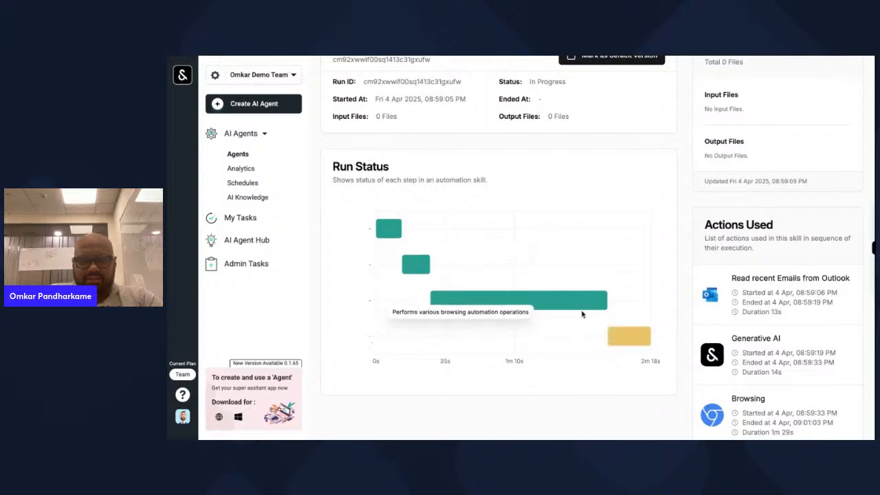
- Read the RAG scoring summary, highlighting the unknown industry, person score 30 and score reasoning
click(621, 317)
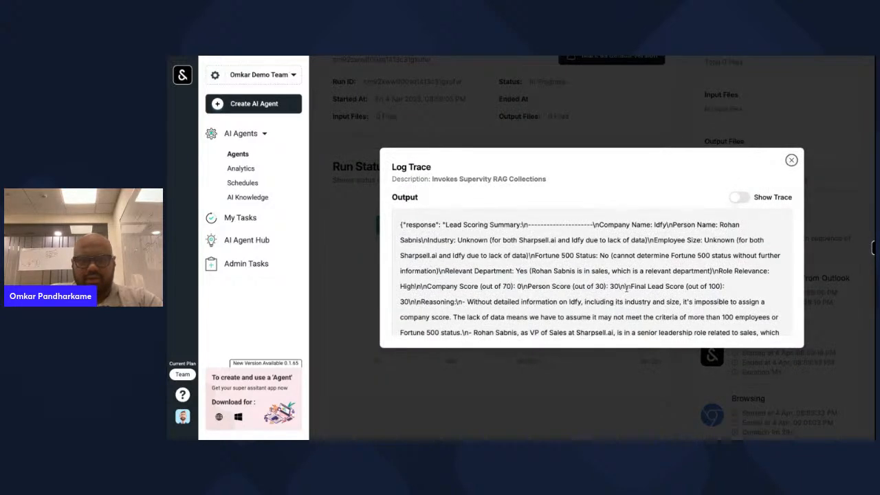
drag(491, 241, 646, 240)
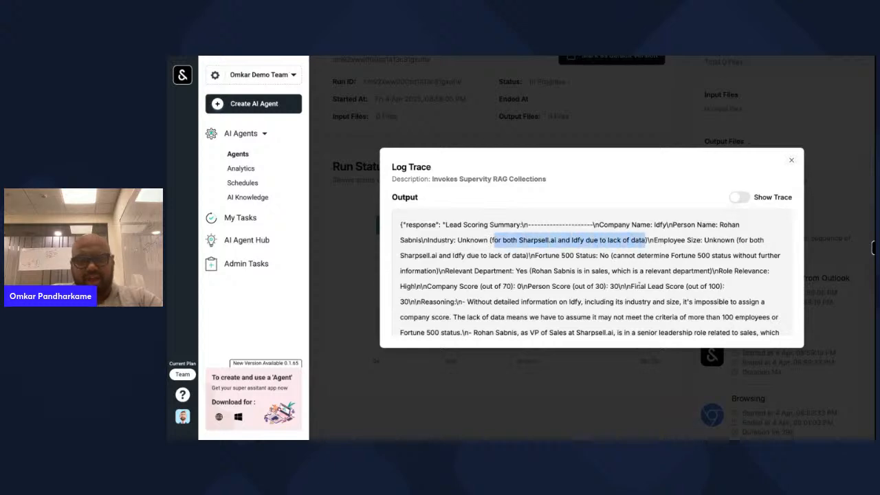
scroll(570, 297, down, 2)
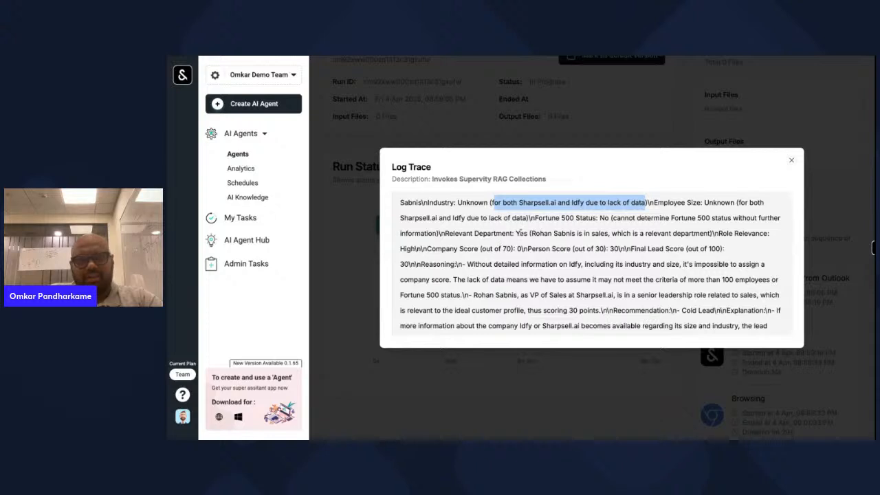
drag(532, 233, 619, 249)
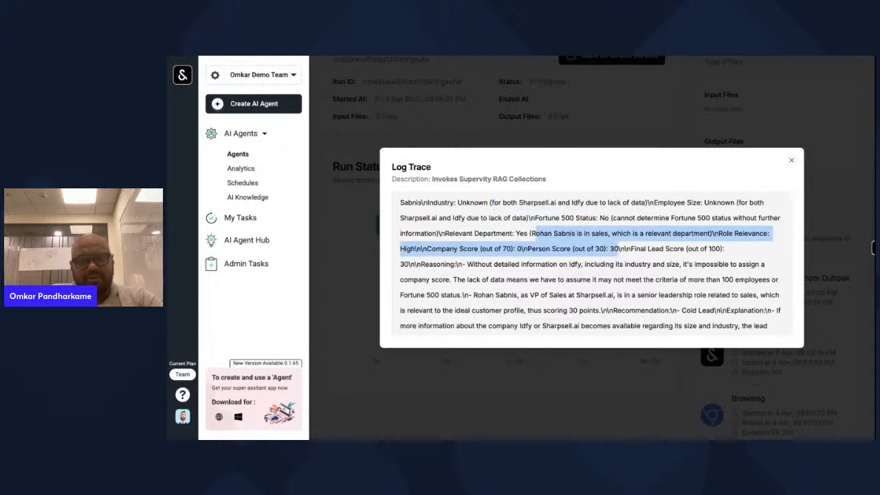
scroll(580, 244, down, 1)
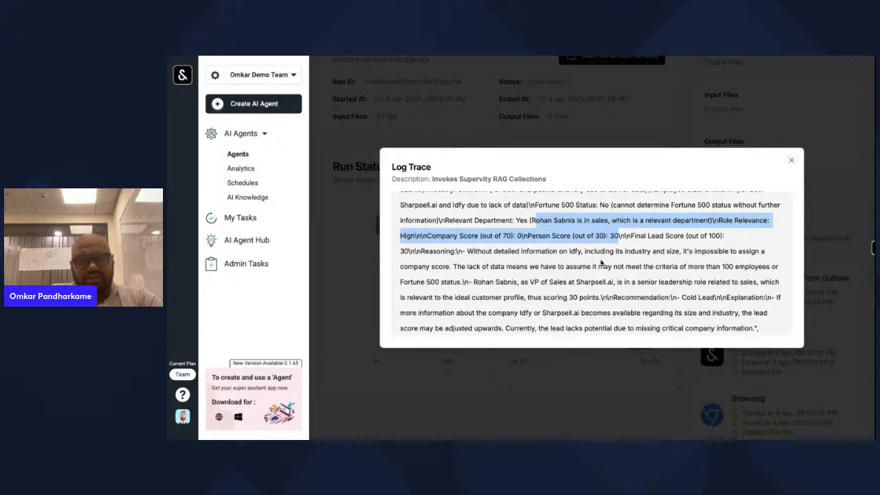
scroll(601, 262, down, 1)
click(467, 238)
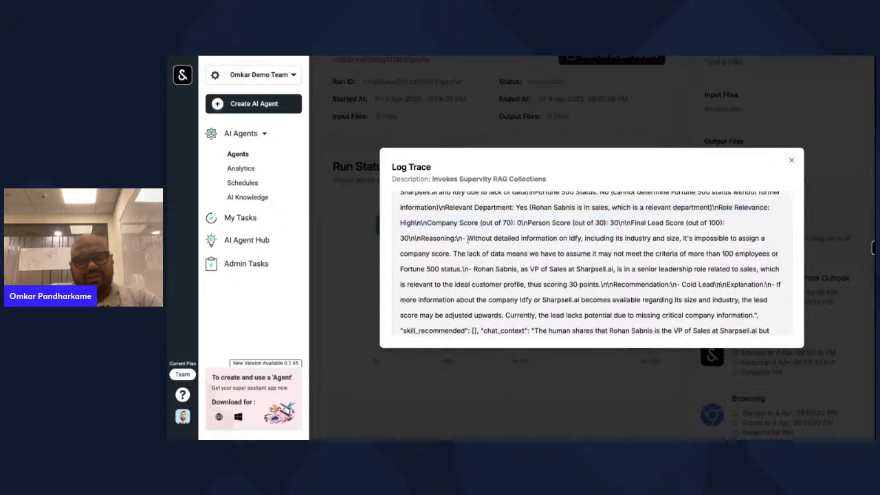
mouse_move(467, 237)
mouse_down()
mouse_move(593, 284)
mouse_move(609, 300)
mouse_up()
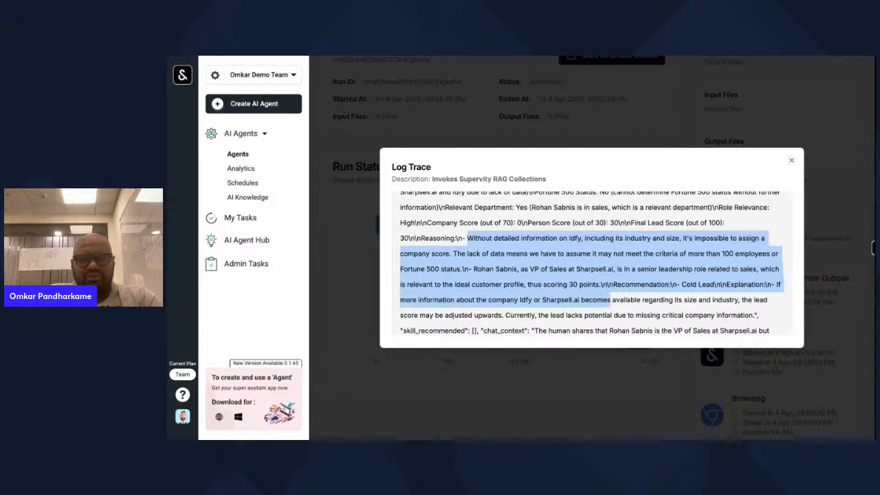
click(791, 161)
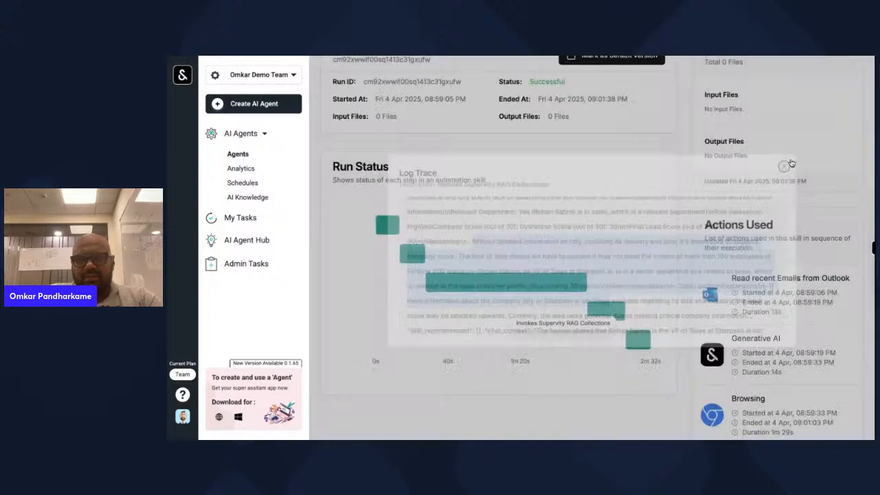
- Inspect and close the output of the Microsoft Teams message step
scroll(598, 296, down, 1)
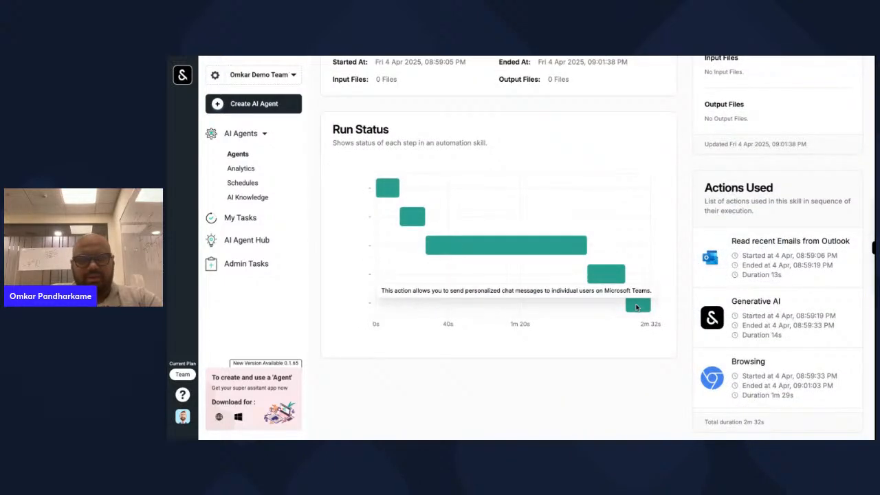
click(637, 307)
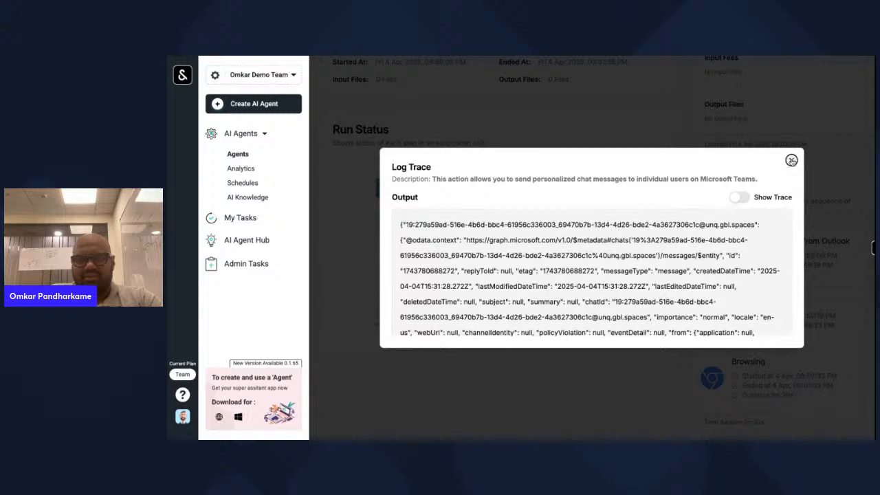
click(791, 160)
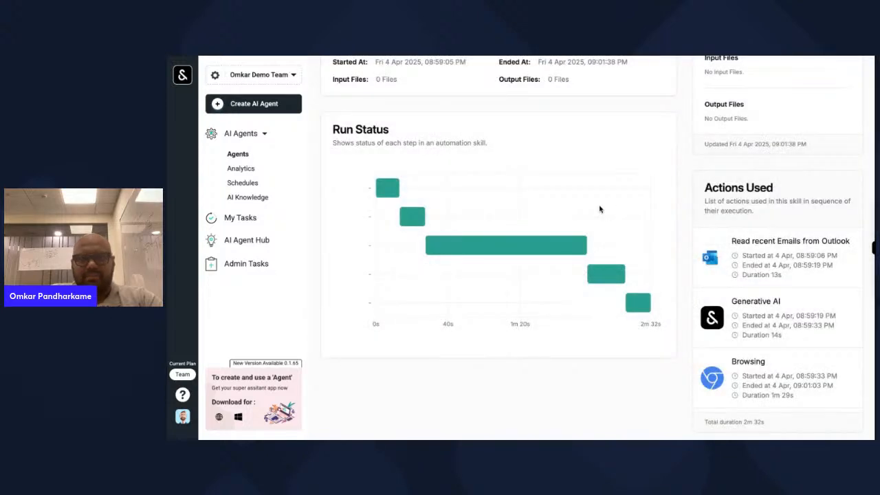
- Return to the StreamYard live studio and scroll through the comments
click(646, 59)
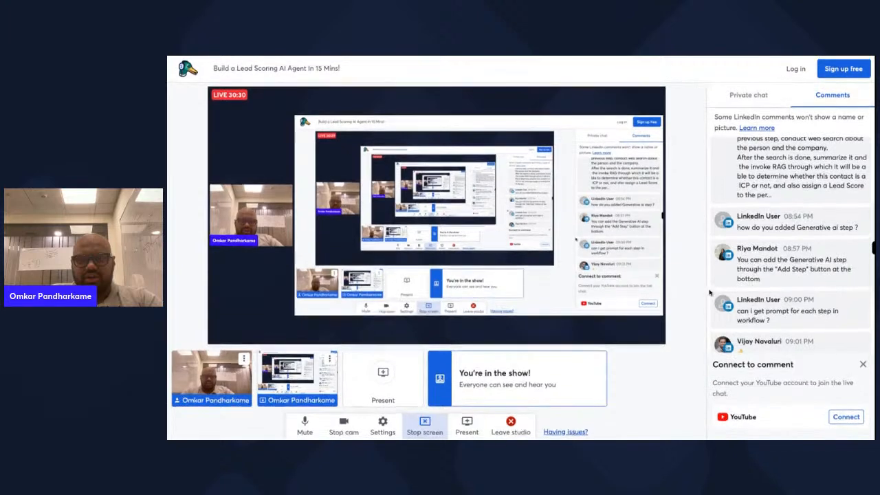
scroll(756, 272, up, 4)
scroll(759, 277, up, 3)
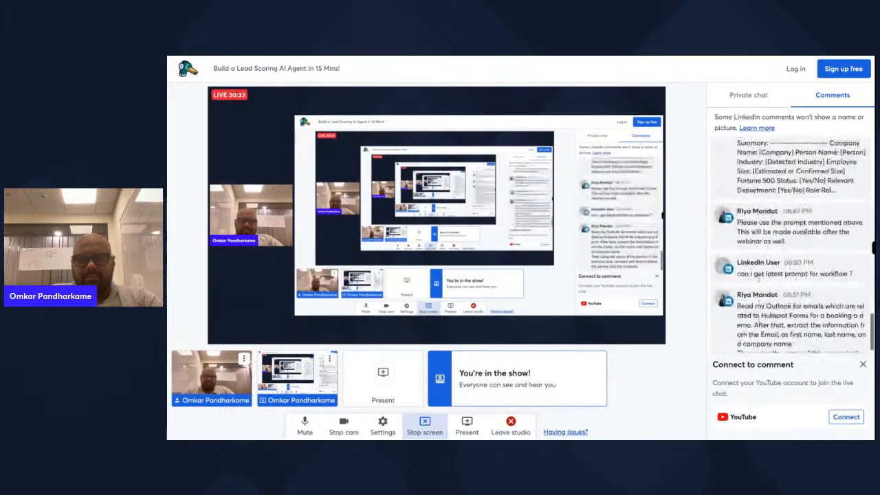
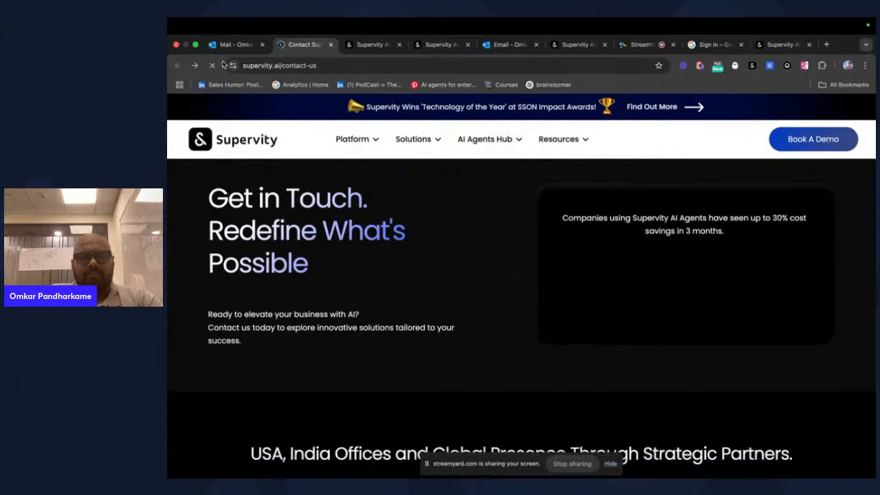
- Replace the prefilled work email, first name and last name with the new lead's details
drag(647, 273, 504, 273)
key(BackSpace)
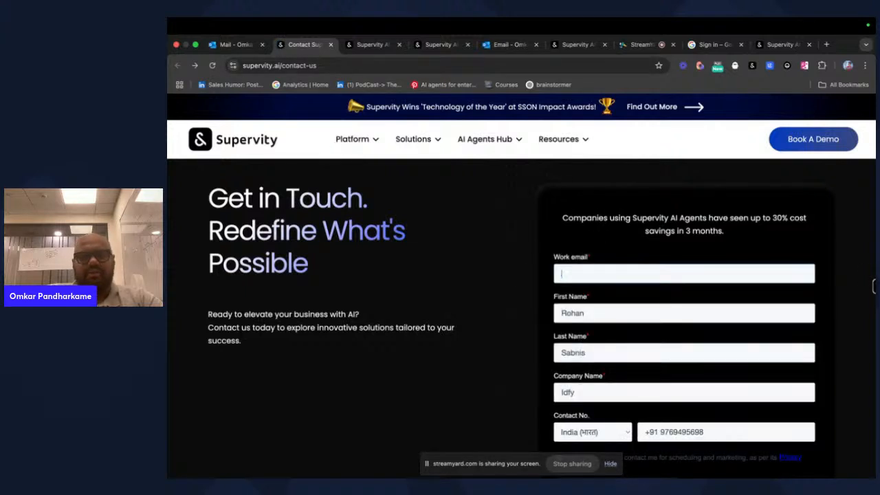
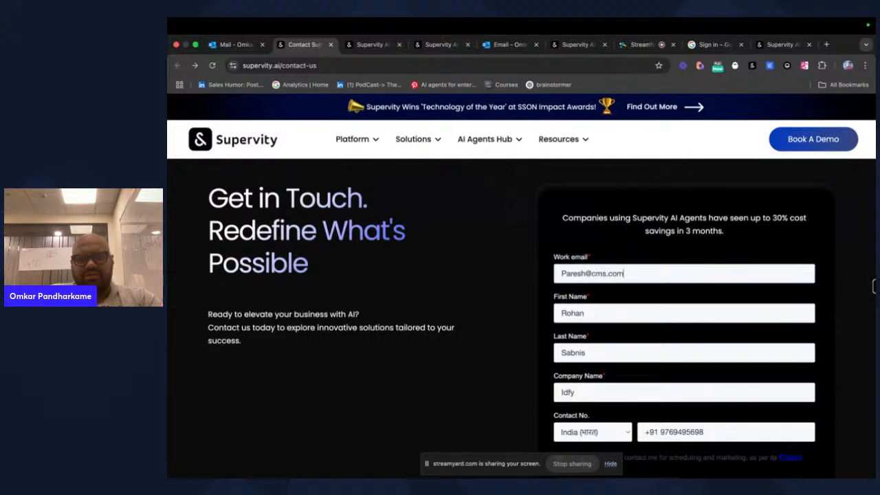
key(Tab)
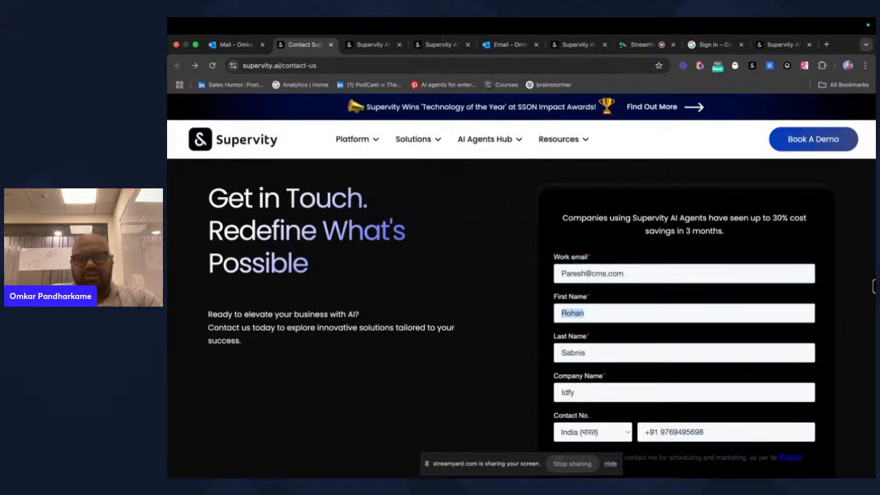
text(Ppares)
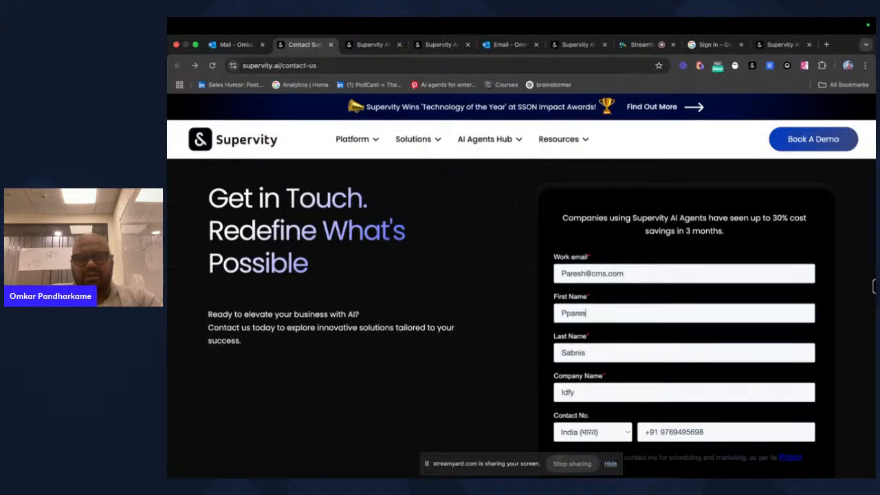
key(Tab)
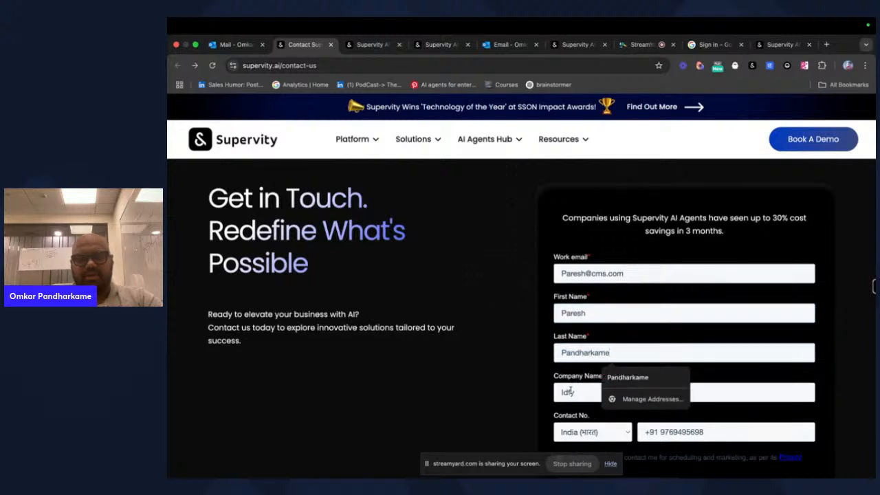
- Change the company name to CMS and submit the contact form
double_click(570, 391)
key(BackSpace)
text(CMS)
key(BackSpace)
key(BackSpace)
key(BackSpace)
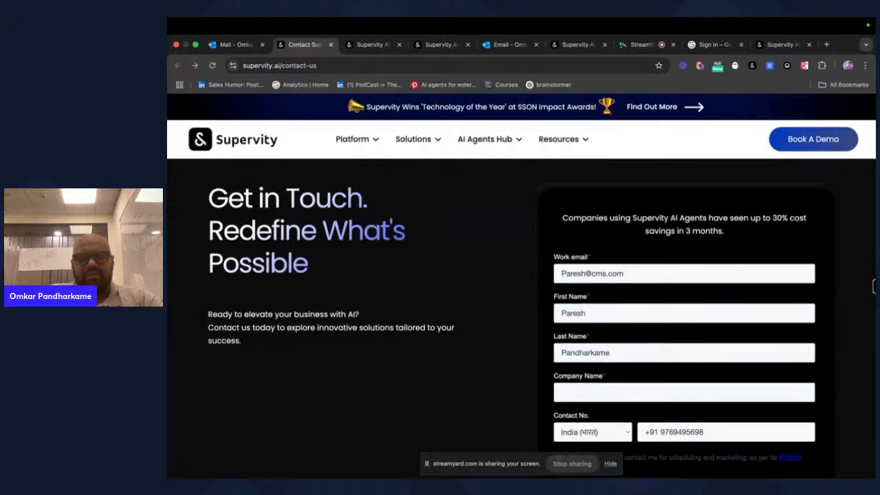
key(BackSpace)
key(BackSpace)
text(CMS)
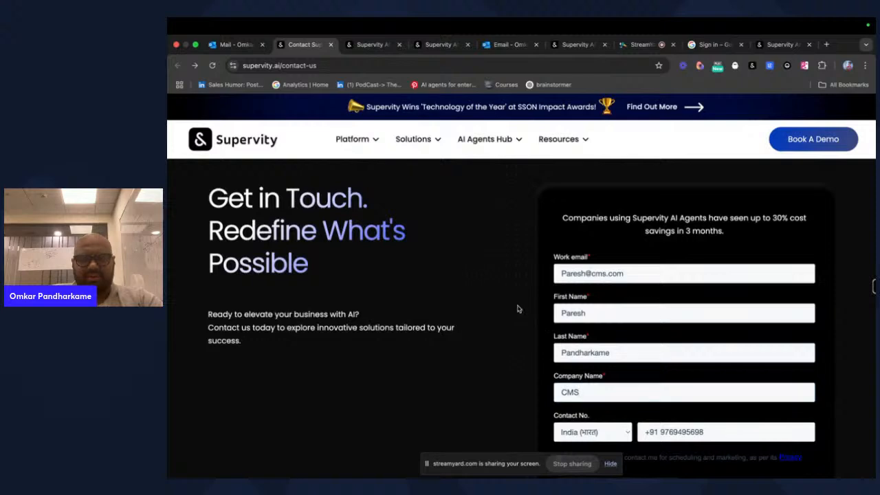
scroll(517, 309, down, 2)
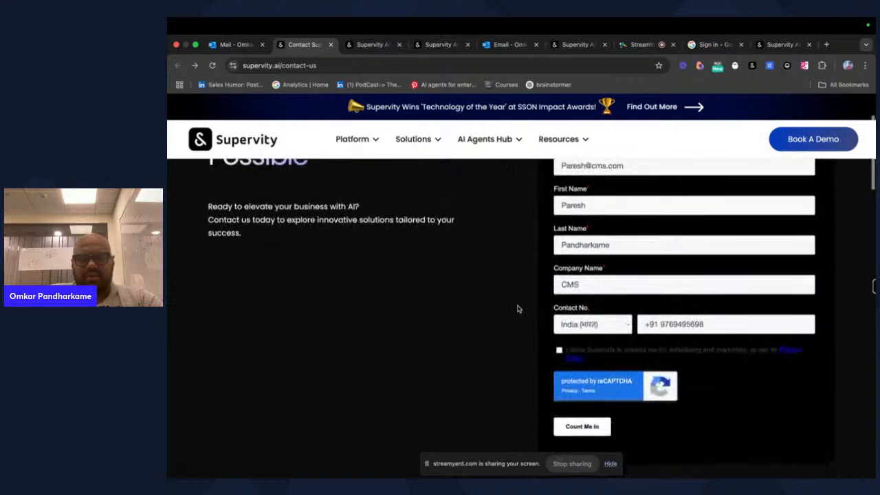
click(596, 433)
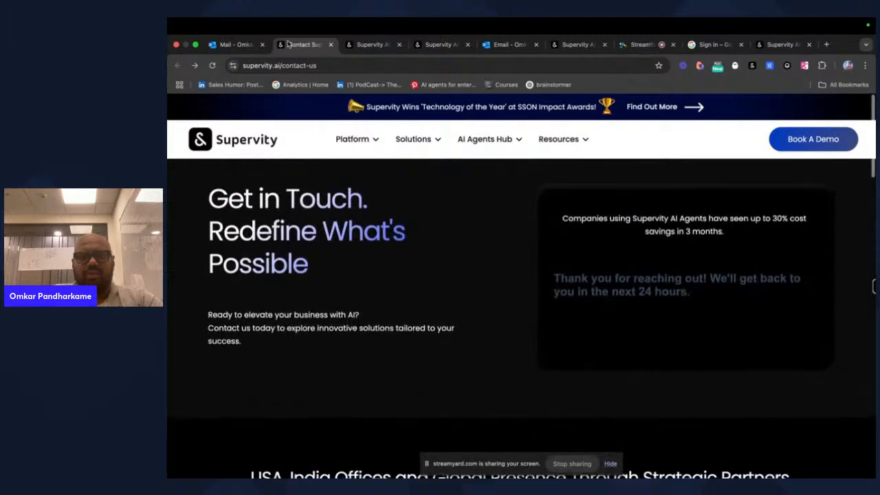
- Check Outlook's Focused and Other inbox tabs, reload for new mail, and glance back at the contact page
click(238, 46)
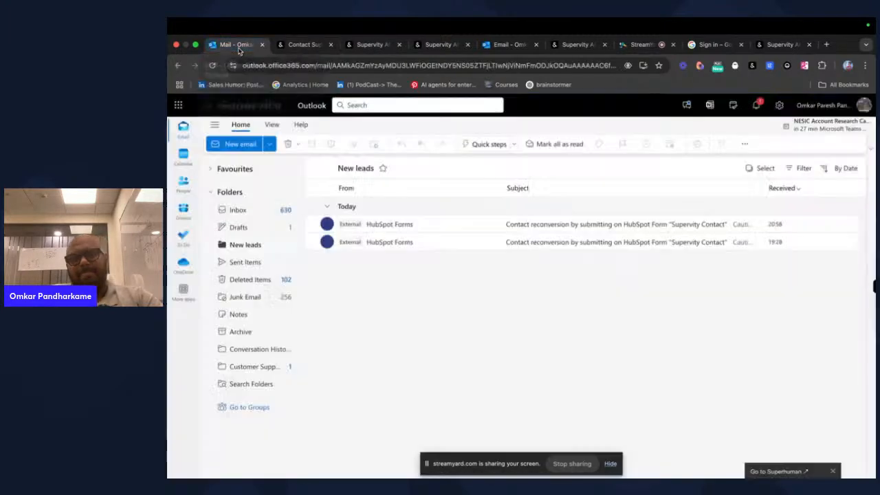
click(258, 208)
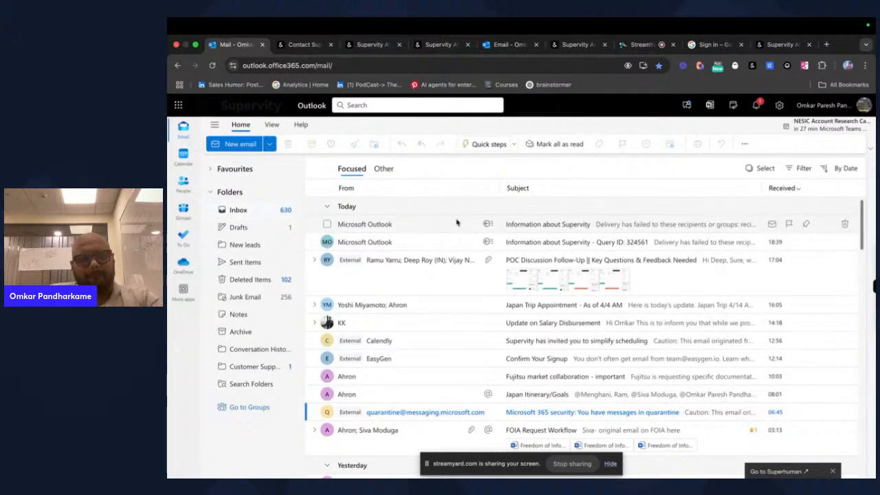
click(385, 169)
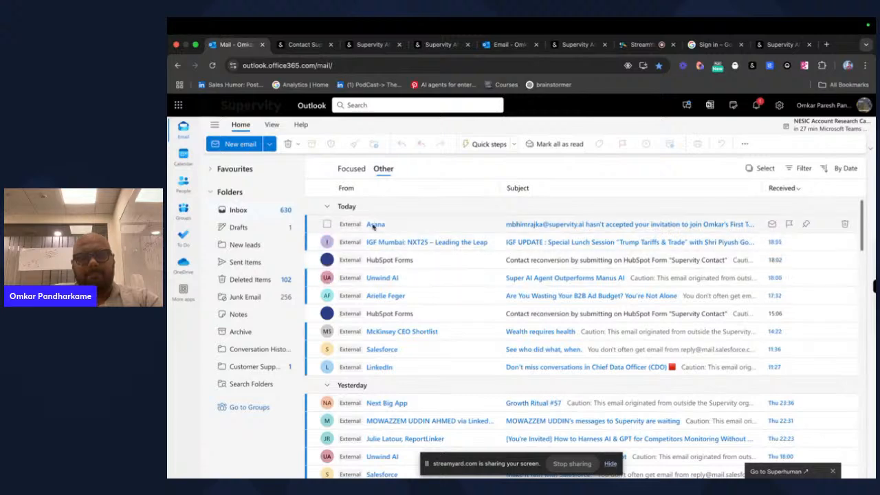
click(356, 172)
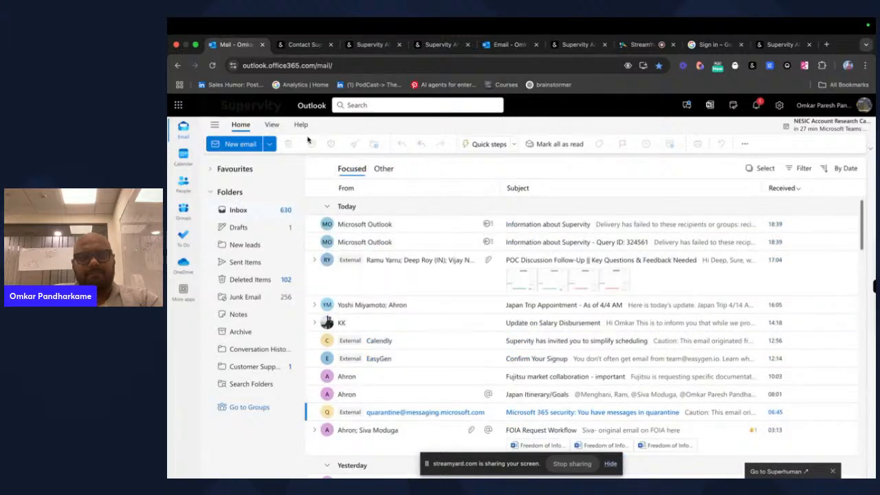
click(213, 65)
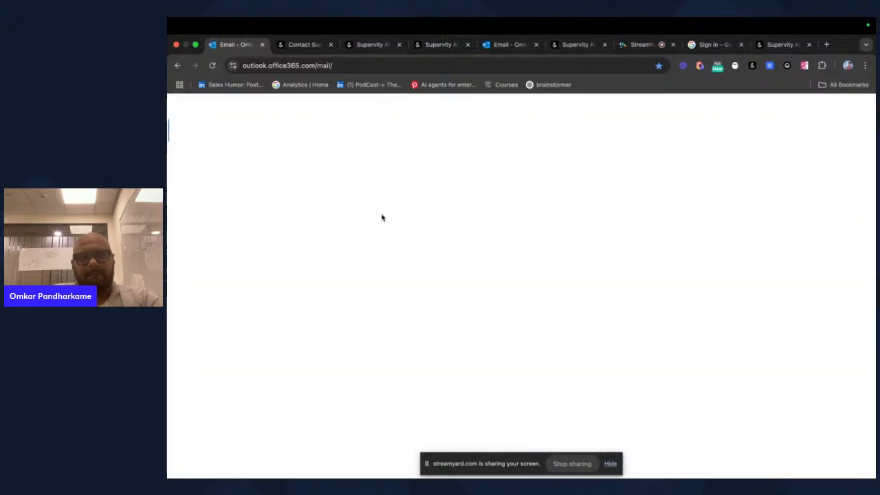
click(384, 169)
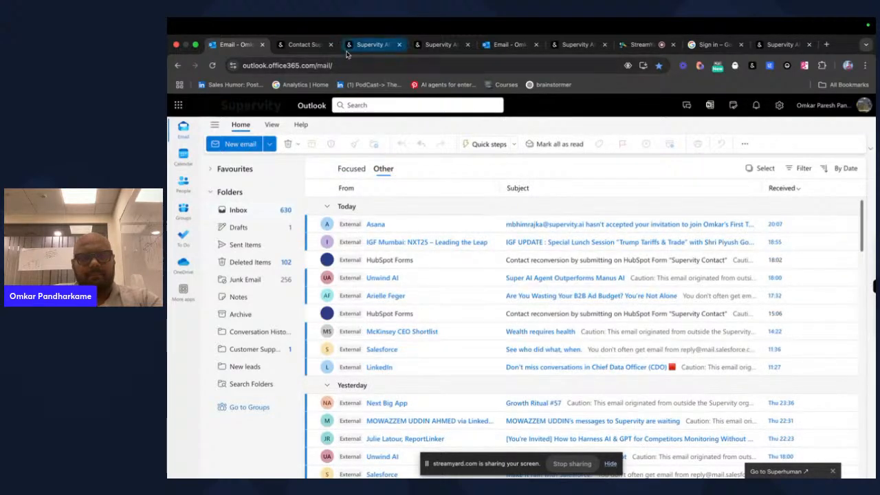
click(305, 44)
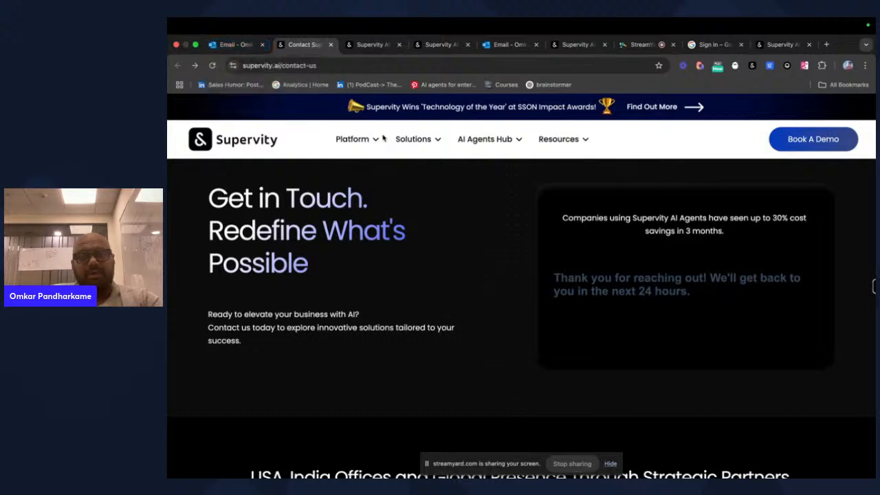
drag(366, 107, 597, 107)
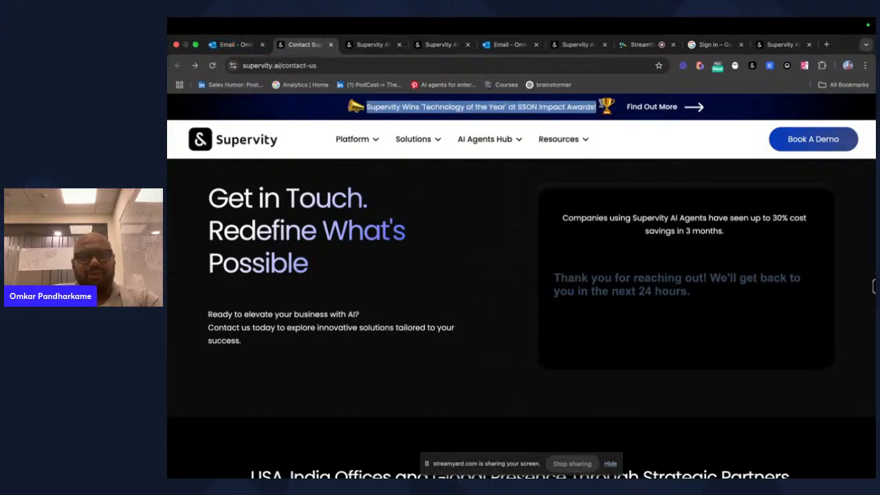
click(447, 191)
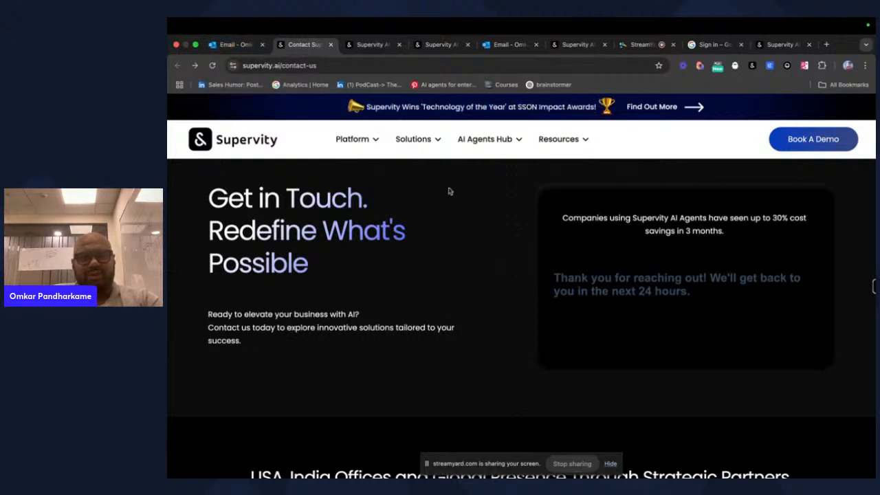
- File the HubSpot Forms email into New leads and bring up the agent's runs in Supervity AI
click(240, 43)
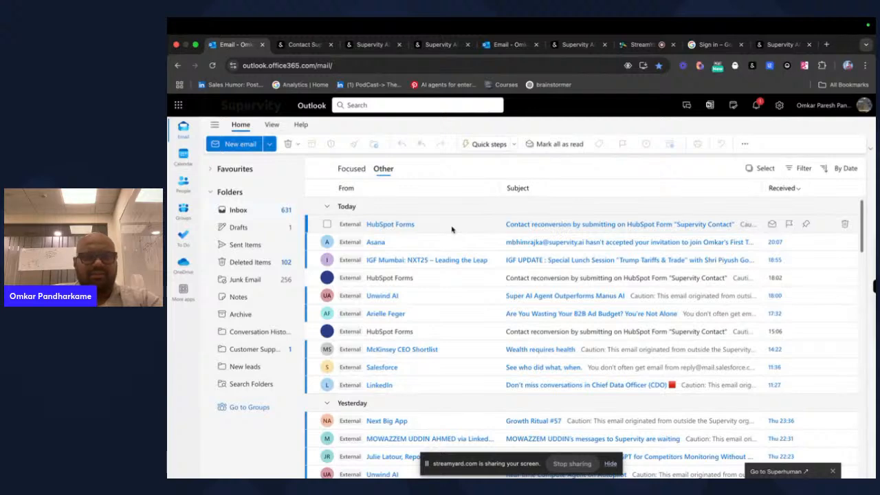
key(ctrl+Left)
key(ctrl+Right)
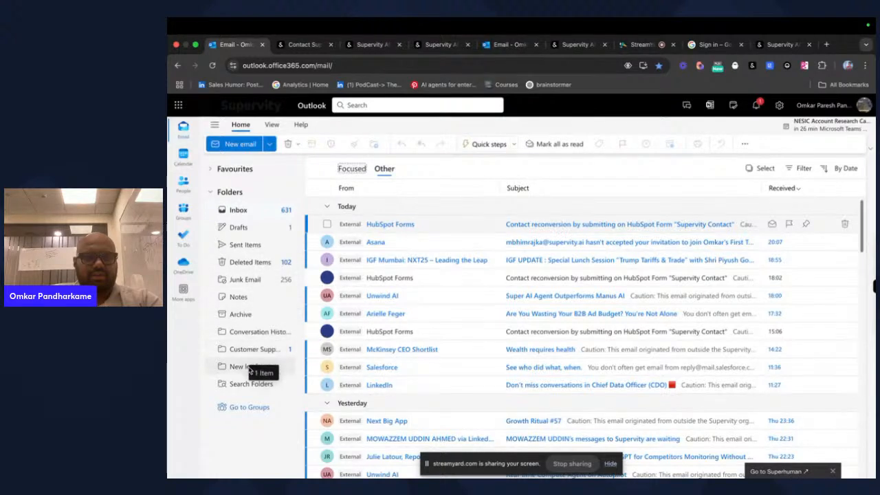
drag(250, 371, 250, 368)
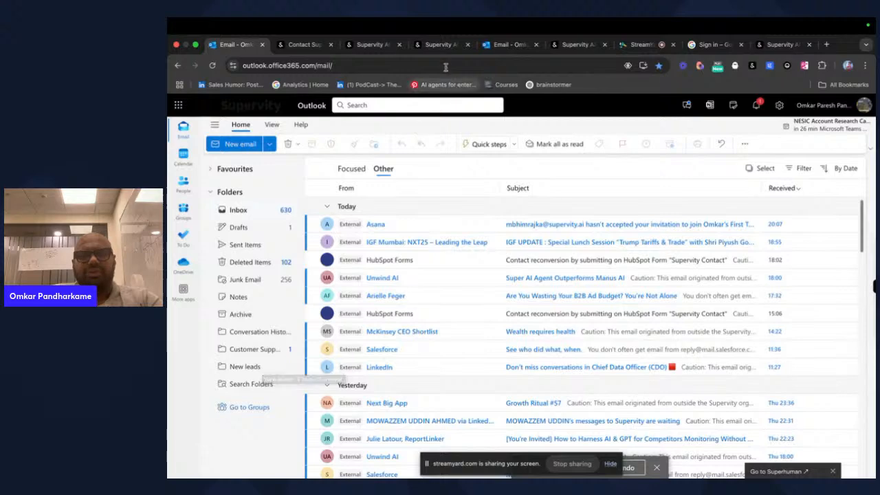
click(441, 45)
click(577, 45)
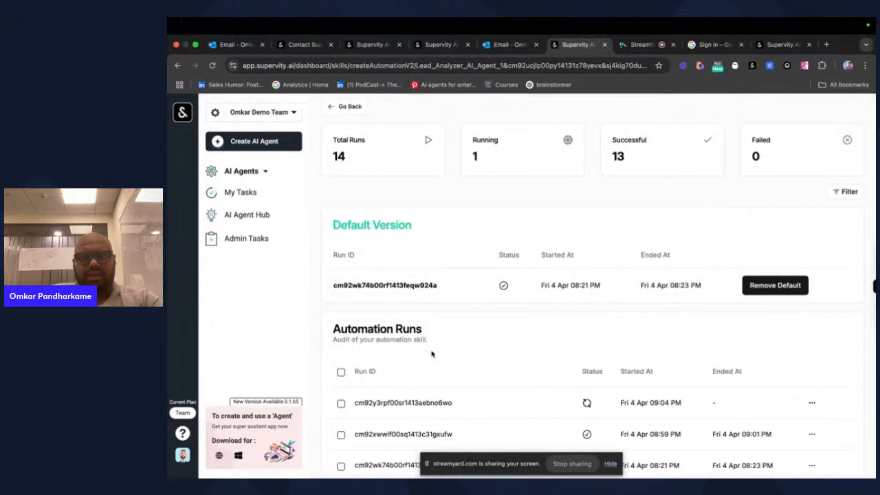
- Open the in-progress run's details and read the Outlook email-reading step's log trace
click(398, 404)
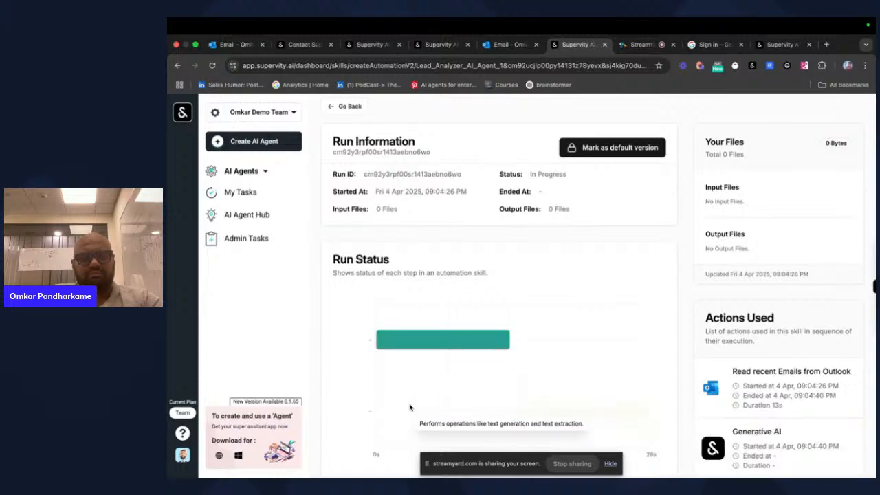
click(443, 343)
scroll(509, 317, down, 10)
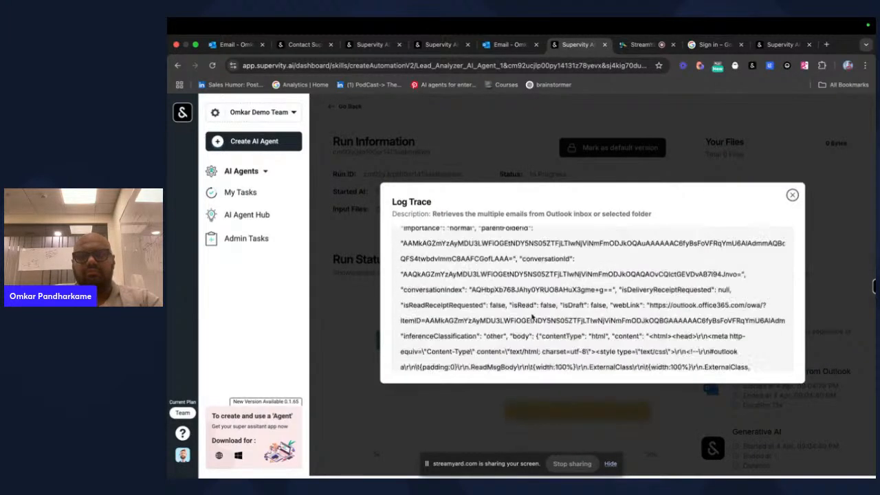
scroll(532, 317, down, 1)
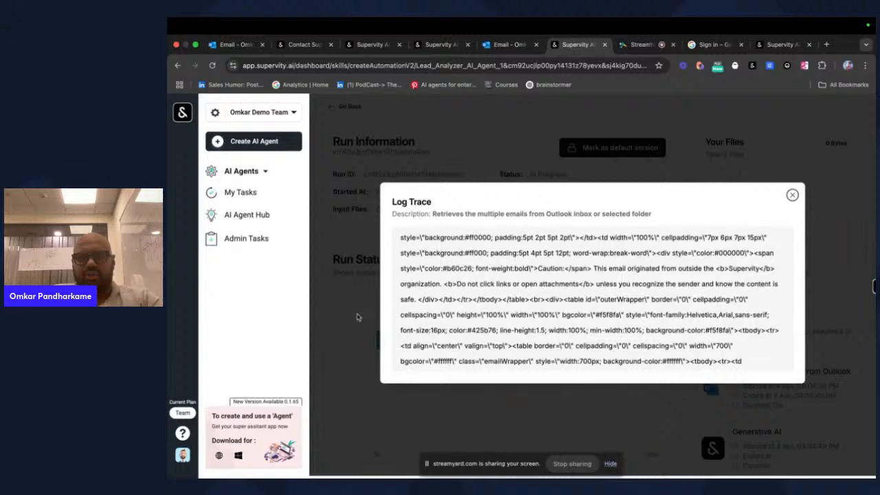
click(791, 196)
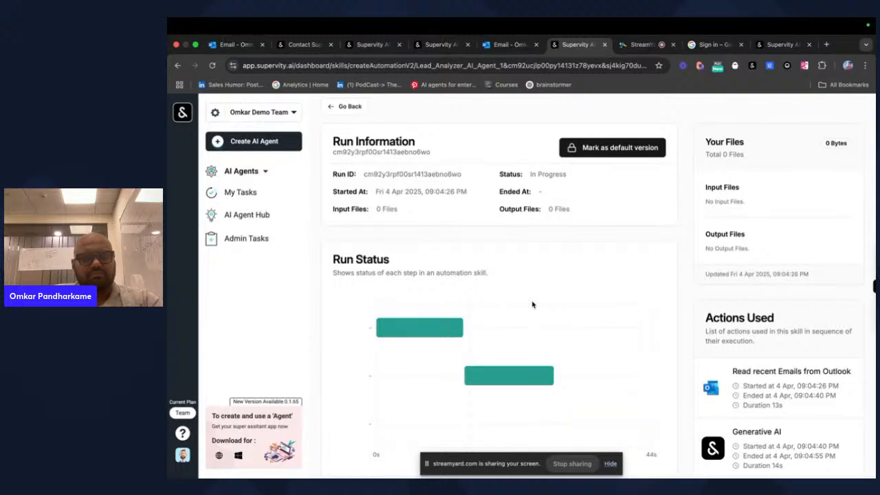
mouse_move(513, 373)
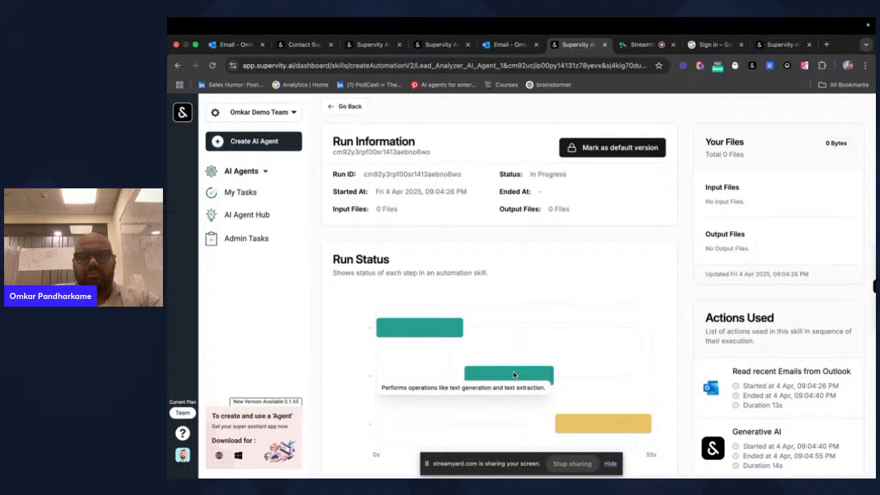
- Review the generative AI step's extracted lead details and the browsing step's CMS Infosystems output
click(513, 371)
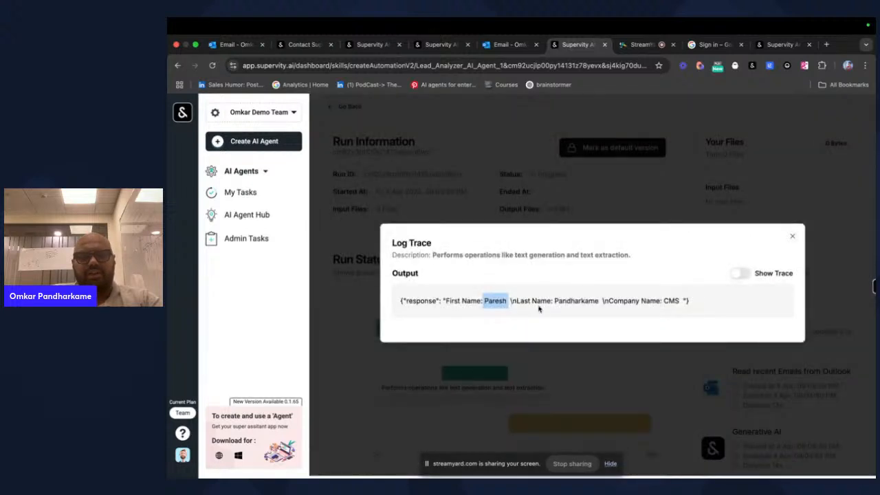
drag(554, 301, 618, 301)
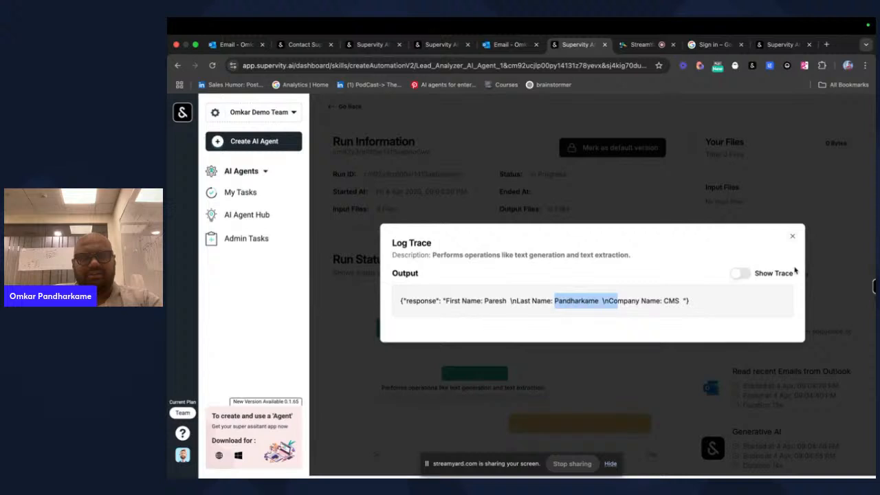
click(792, 236)
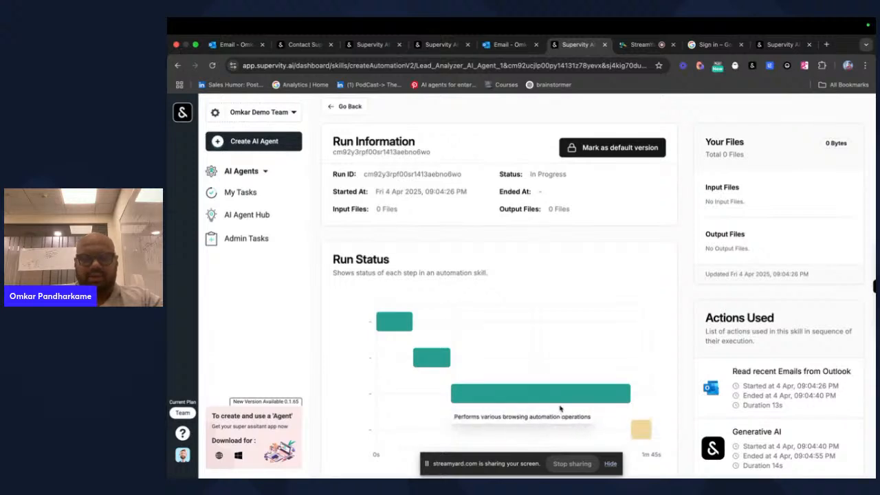
click(560, 394)
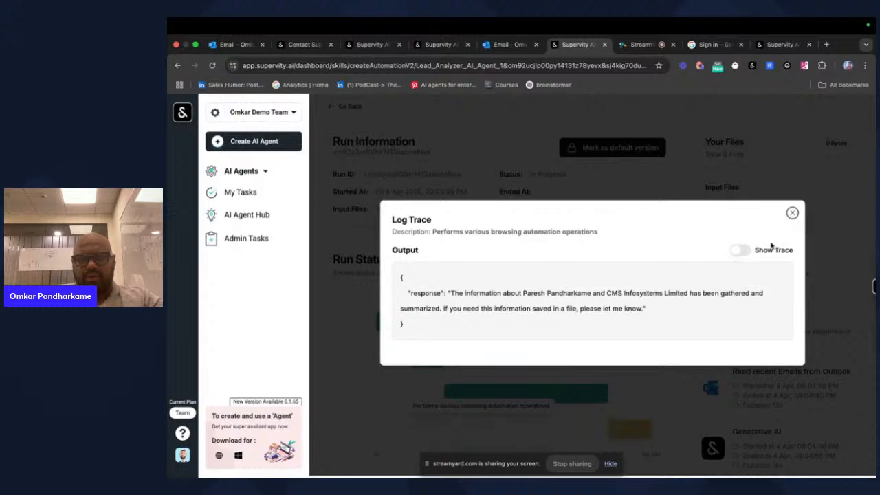
click(792, 213)
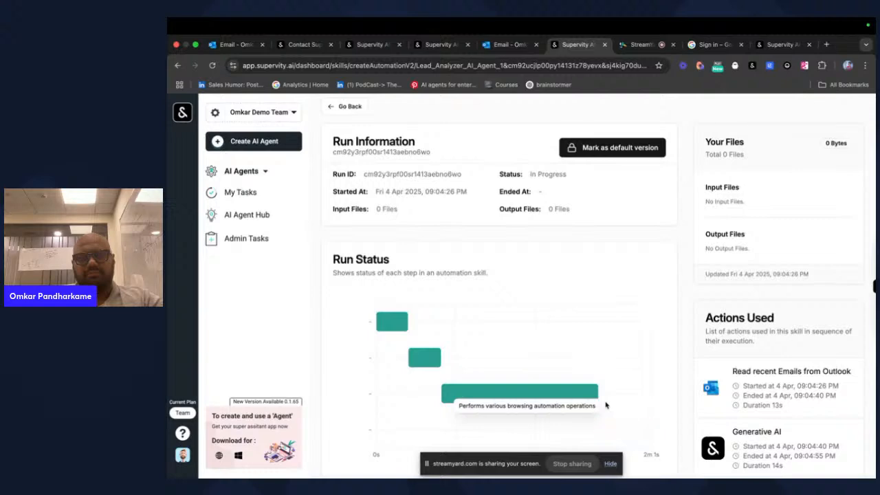
- Inspect the RAG lead-scoring output and the Teams messaging step's output
click(609, 405)
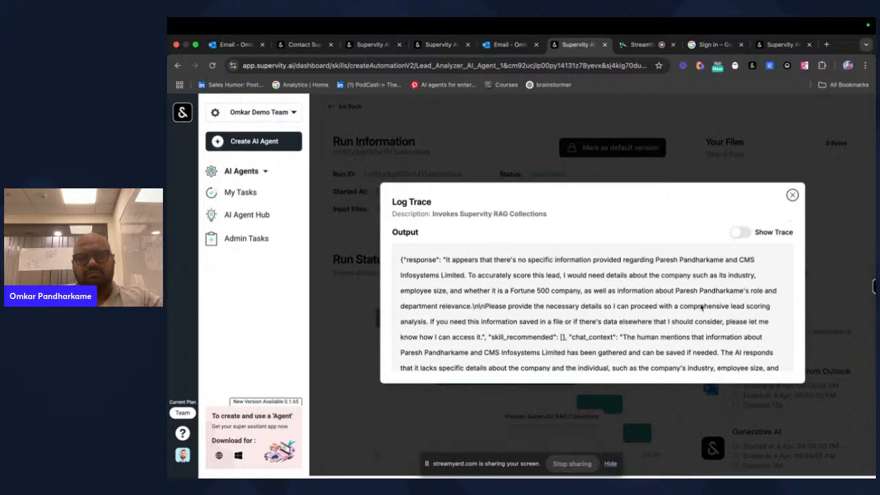
scroll(689, 319, down, 3)
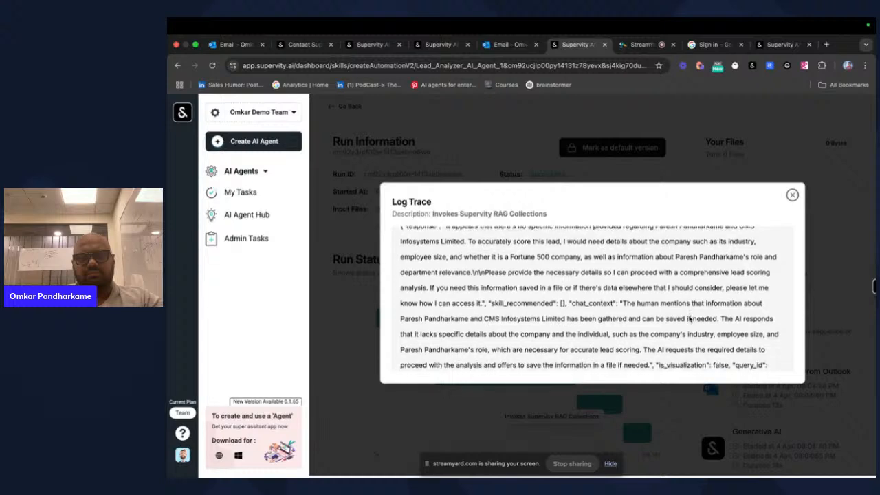
click(791, 196)
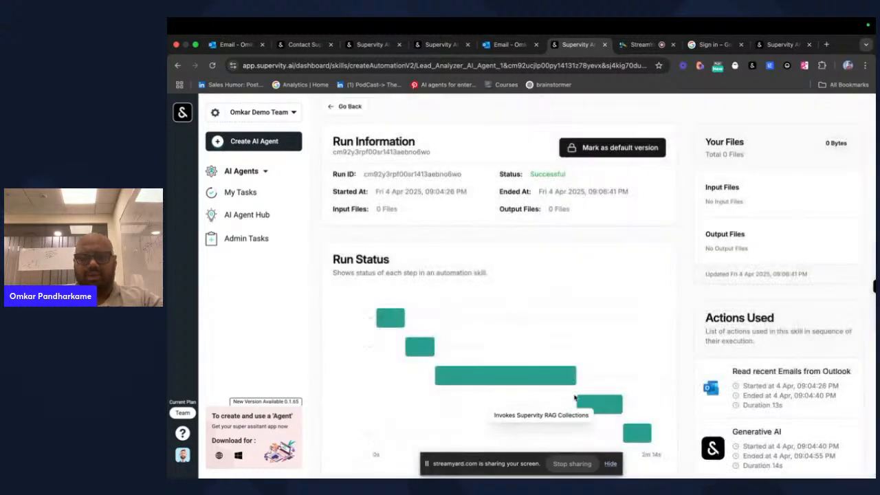
click(636, 434)
click(793, 195)
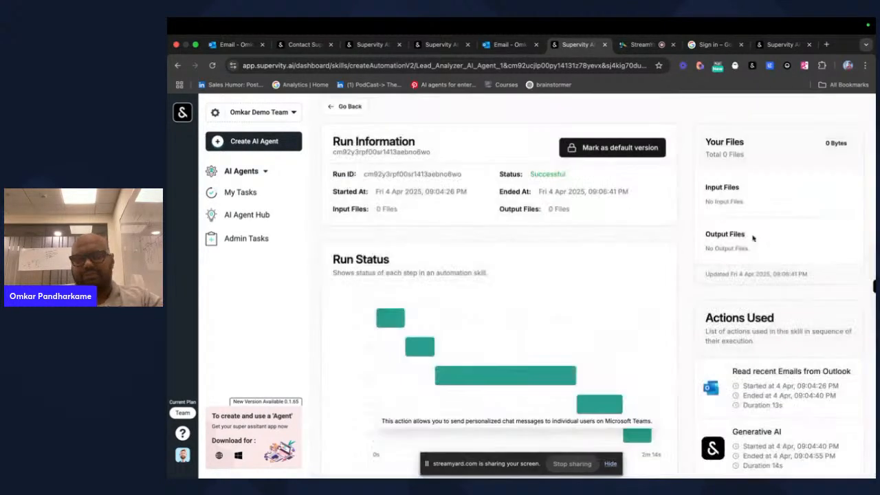
- Confirm the lead score message in the Teams chat, then return to the agent's workflow
key(ctrl+Left)
click(675, 353)
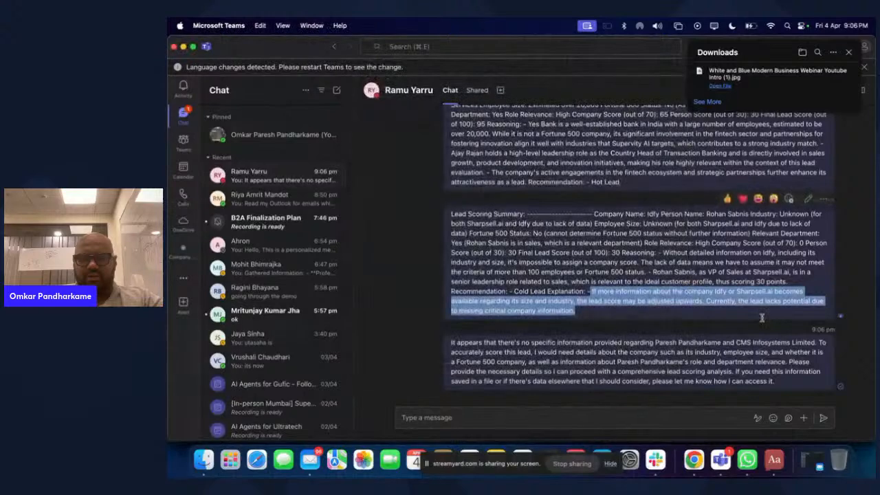
key(ctrl+Right)
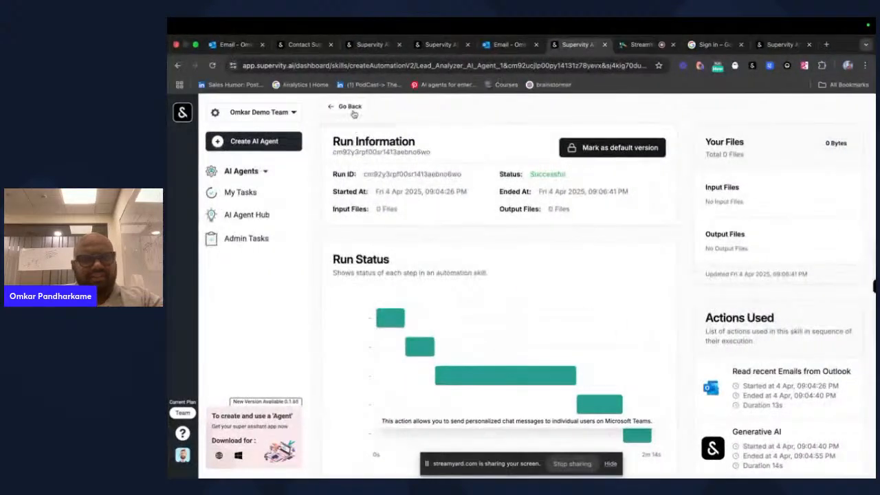
click(351, 106)
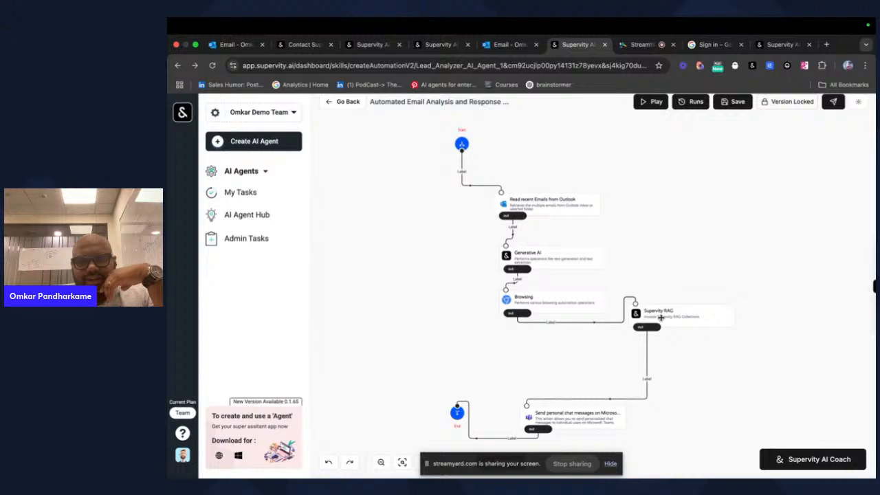
- View the Supervity RAG and Browsing step configurations on the workflow canvas
click(660, 317)
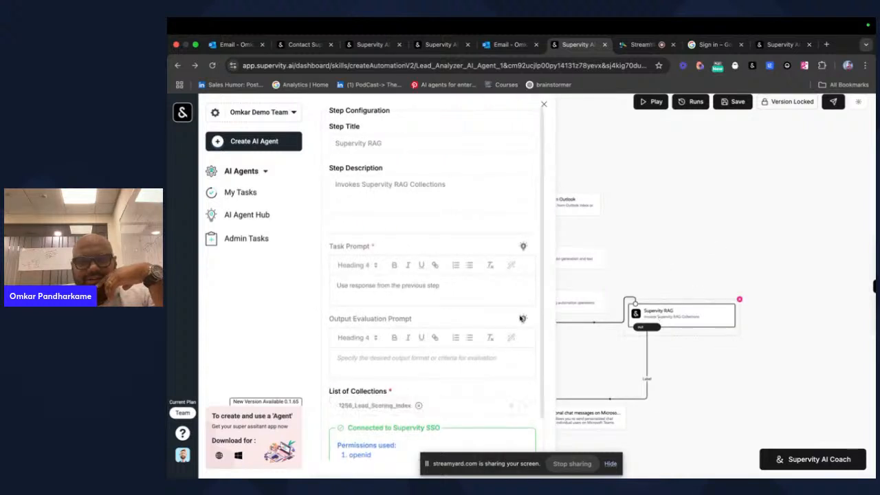
click(717, 229)
click(549, 303)
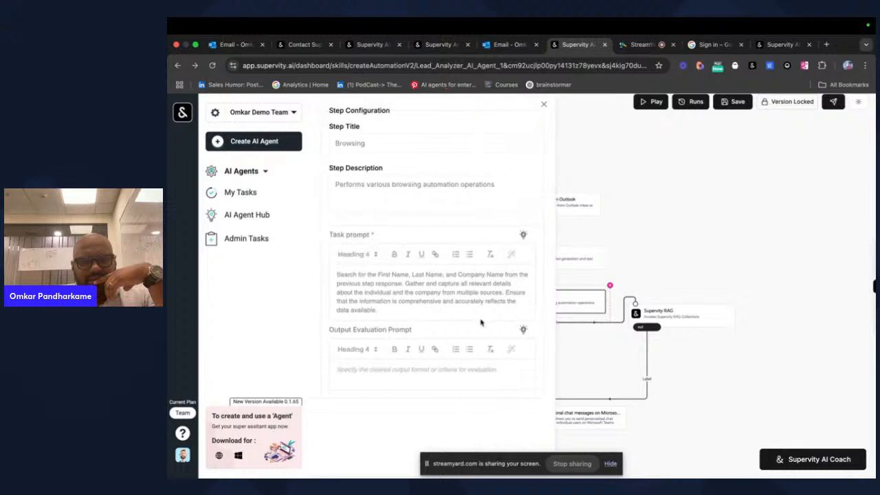
click(779, 119)
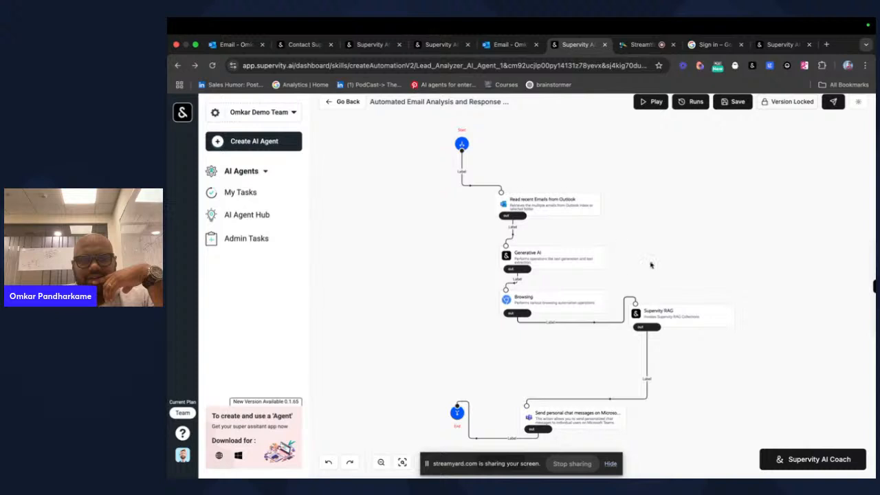
scroll(593, 296, up, 1)
scroll(593, 296, down, 1)
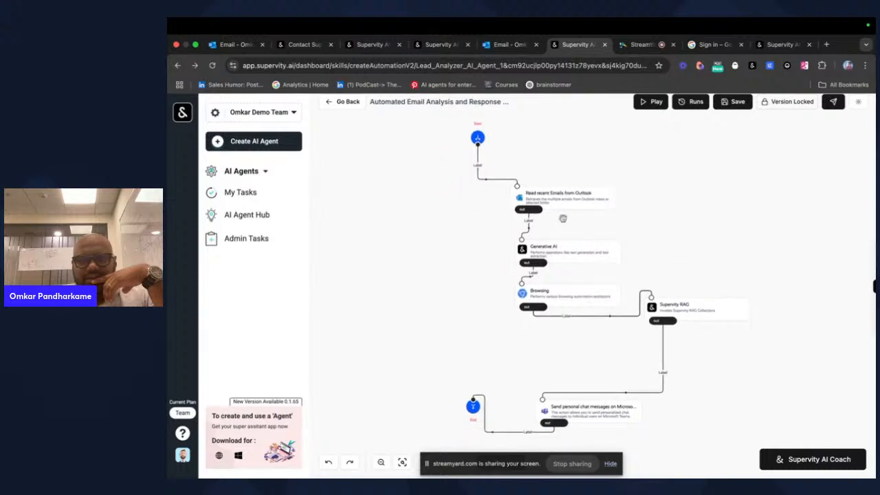
- Reload the contact-us page to restore the filled form and delete the old work email
click(309, 46)
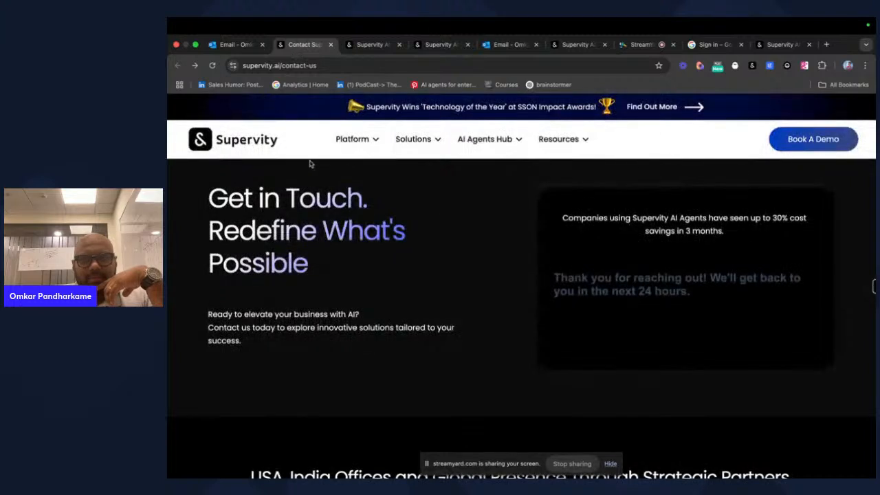
click(212, 65)
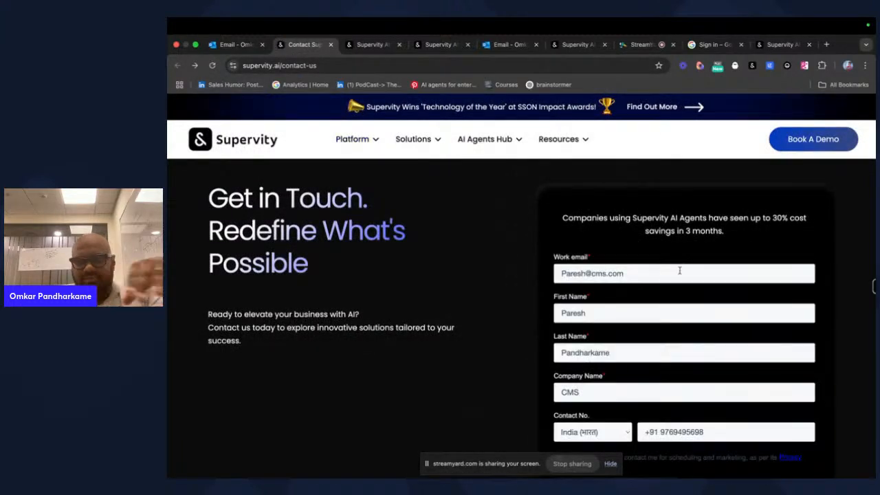
drag(679, 270, 527, 270)
key(BackSpace)
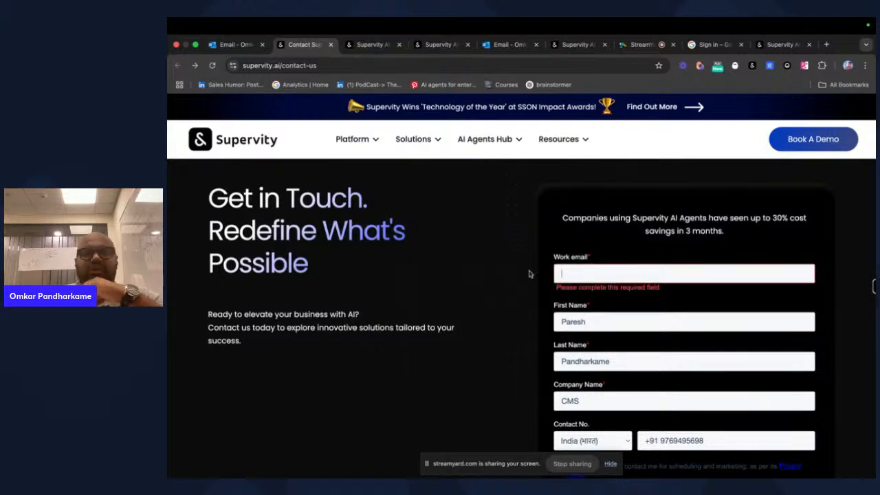
- Enter the new lead's Tata Motors work email, first name and last name
click(630, 271)
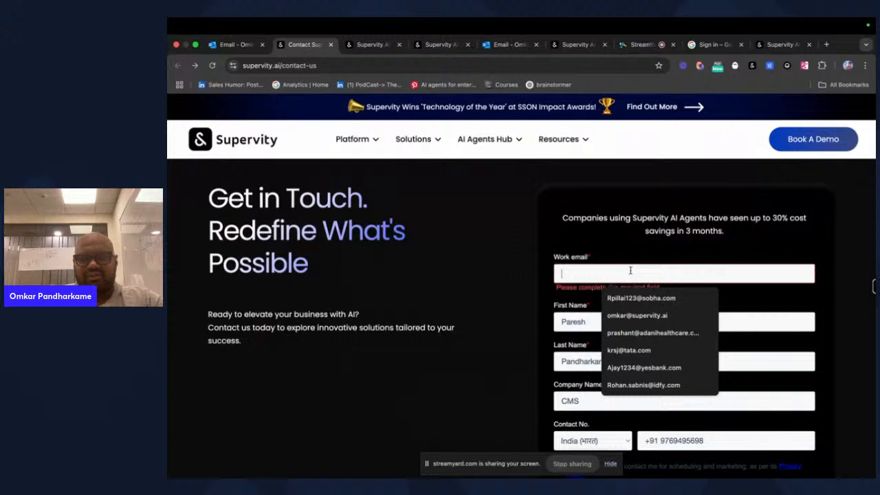
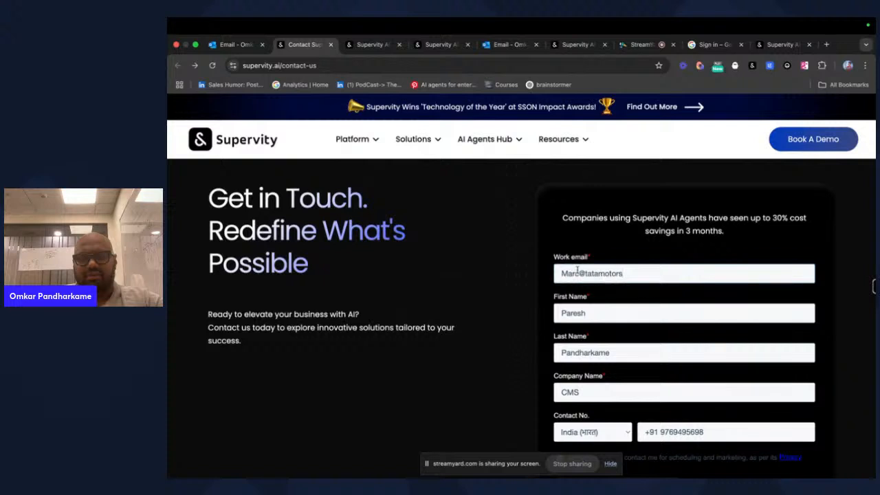
click(581, 273)
text(12)
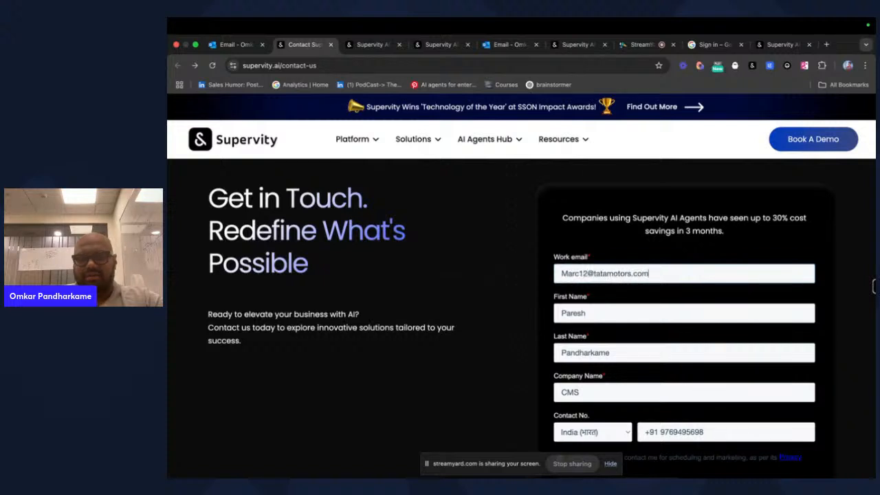
drag(622, 308, 551, 311)
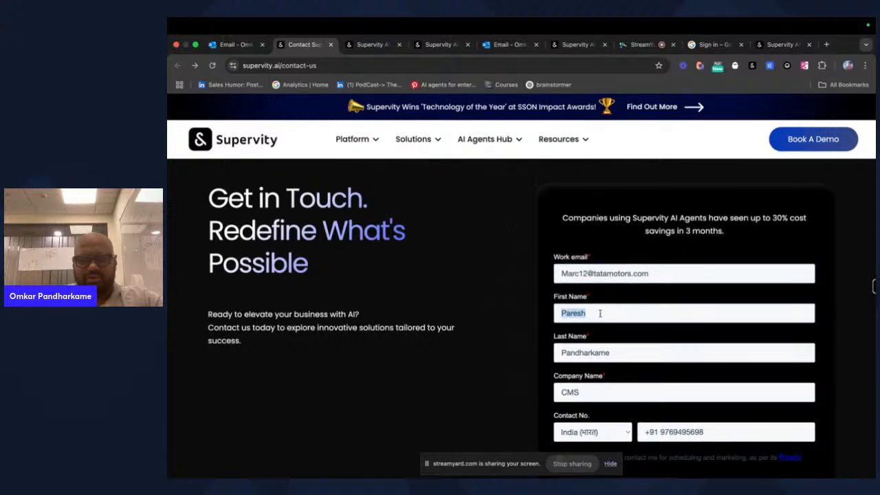
key(BackSpace)
text(Marc)
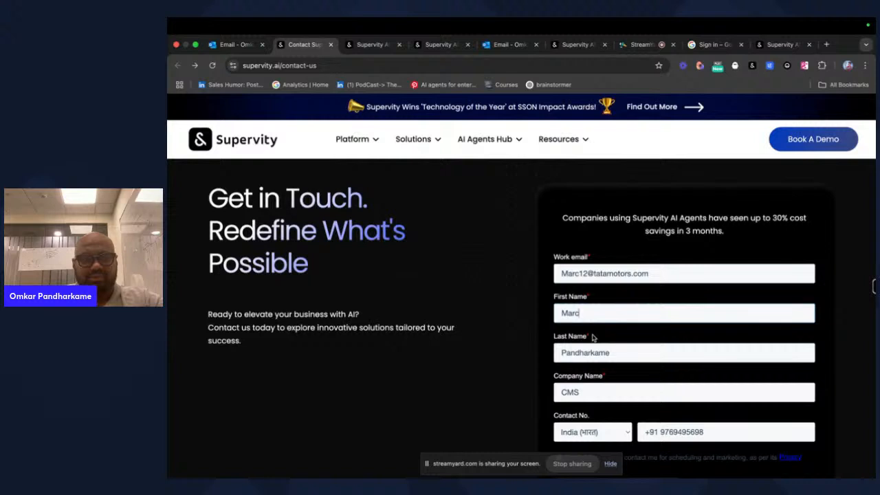
click(620, 350)
key(ctrl+a)
key(BackSpace)
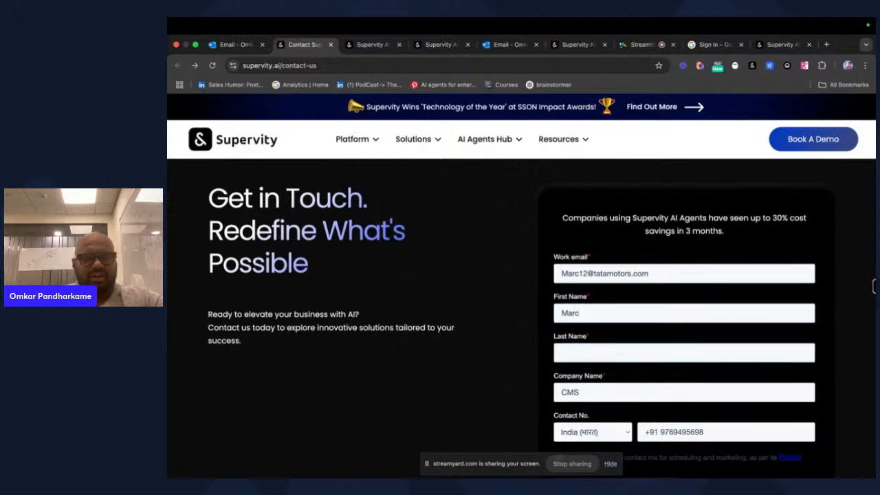
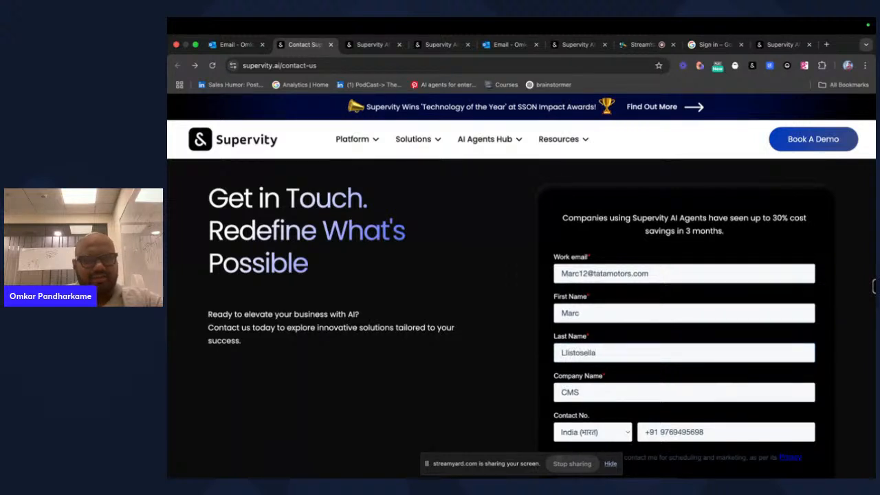
- Set the company to Tata Motors, tick the consent box, and submit the form
scroll(627, 342, down, 2)
double_click(571, 334)
key(BackSpace)
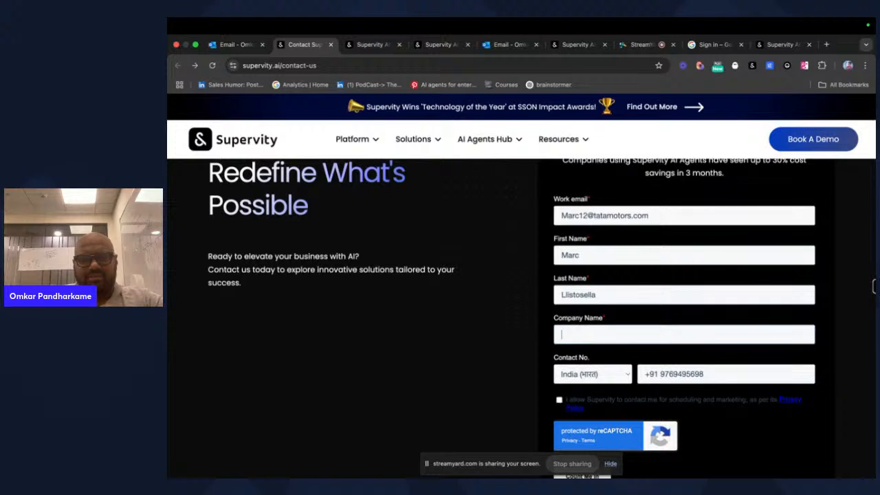
text(Tata Motors)
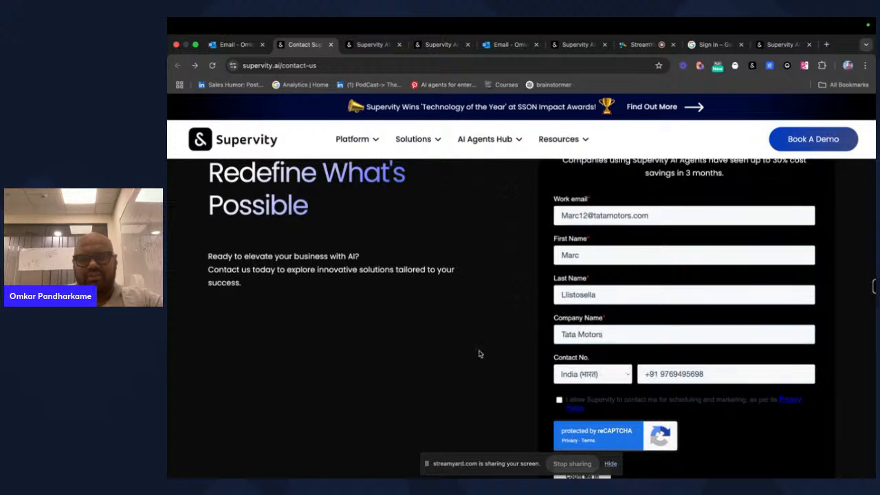
scroll(480, 354, down, 2)
click(559, 322)
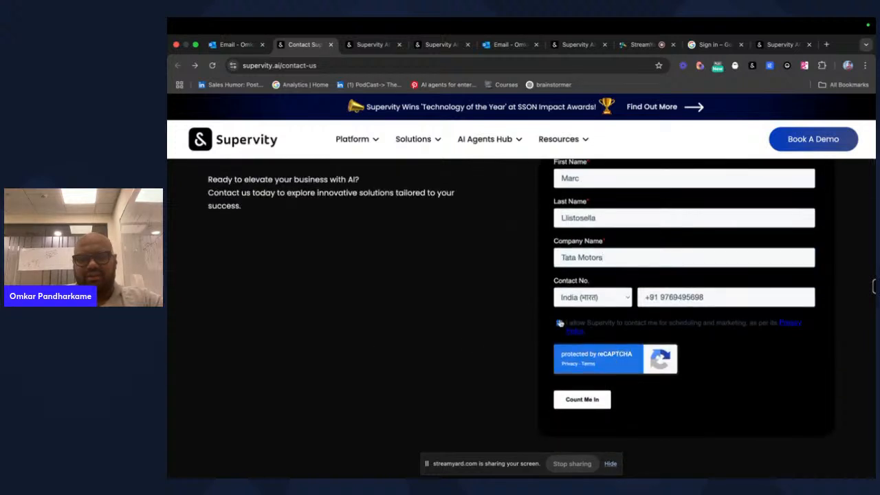
click(583, 405)
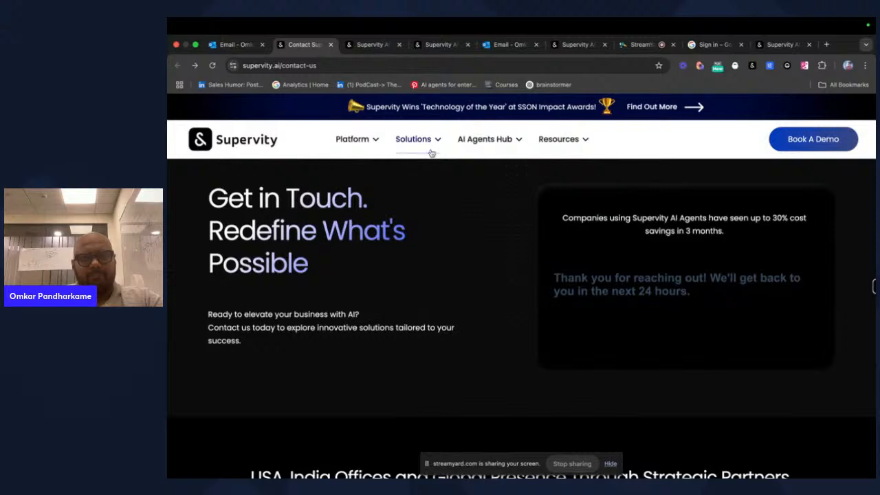
- Move the HubSpot Forms email from the Other inbox into New leads and open that folder
click(233, 44)
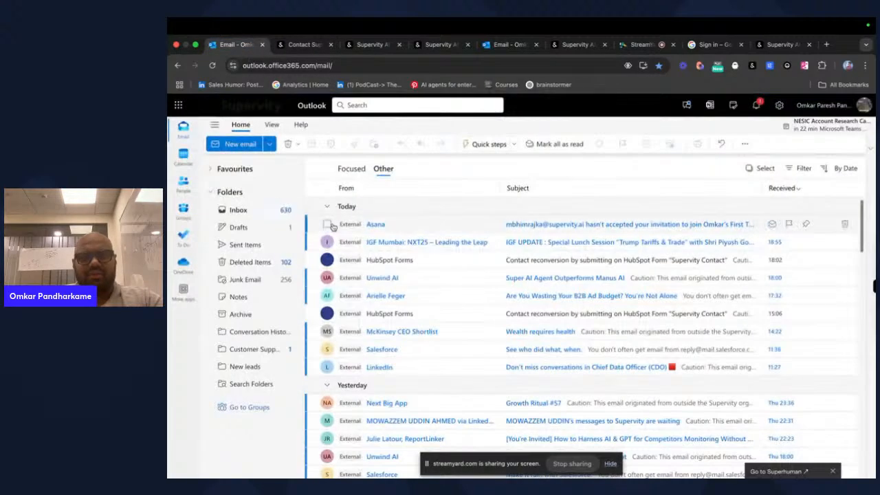
click(275, 211)
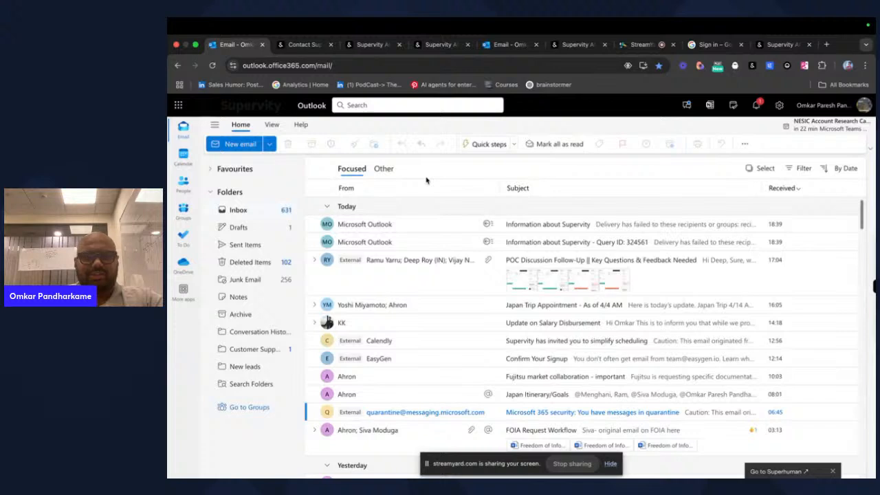
click(384, 169)
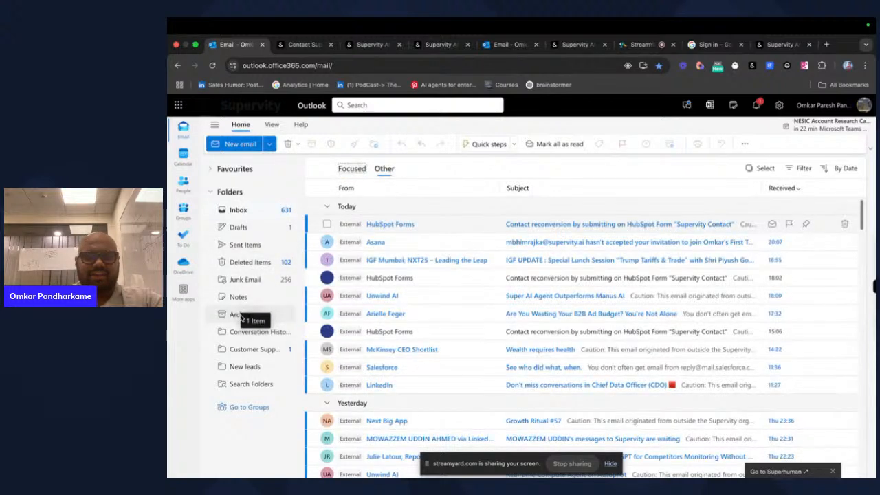
drag(240, 317, 245, 369)
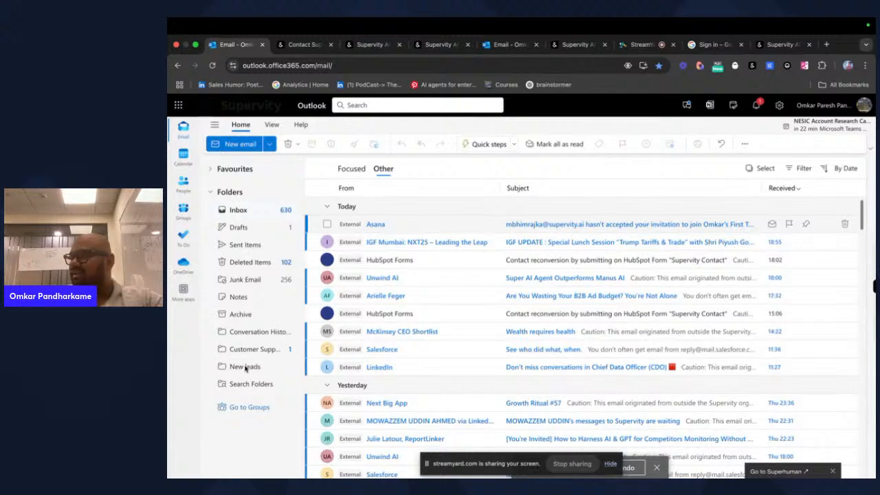
click(245, 367)
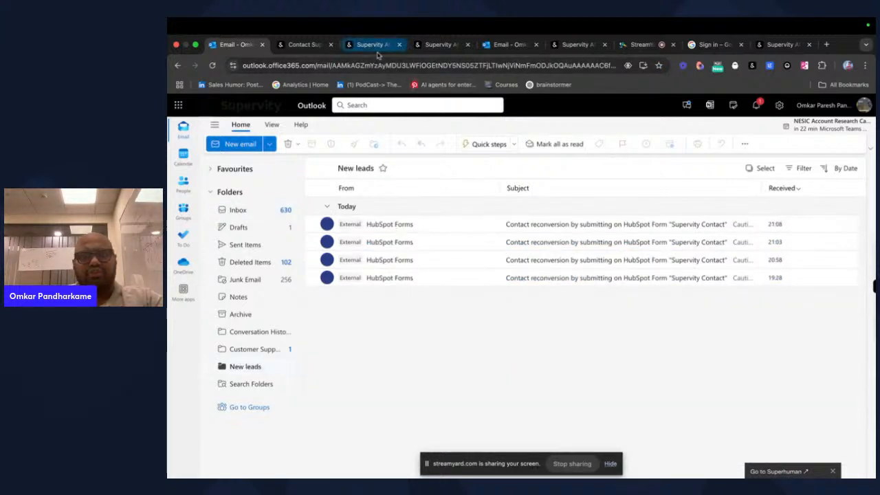
click(496, 46)
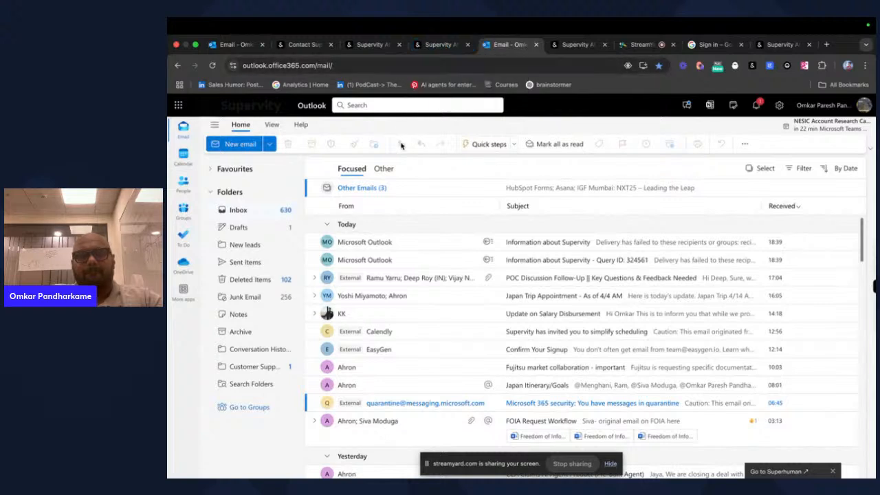
- Open the newest in-progress run and read the email-reading and generative AI step logs
click(576, 44)
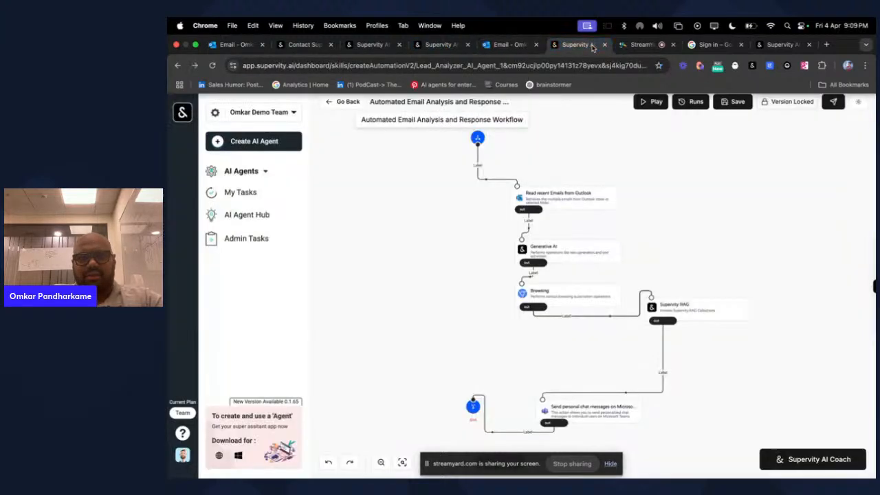
click(689, 104)
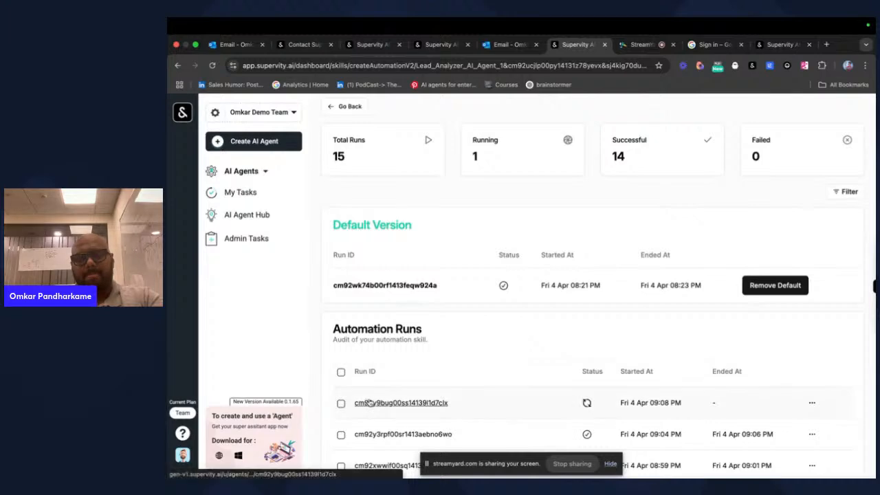
click(376, 403)
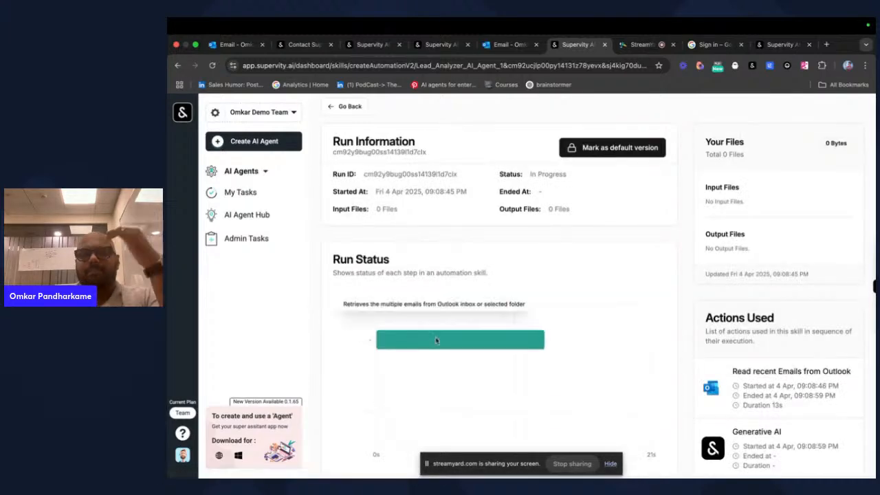
click(459, 336)
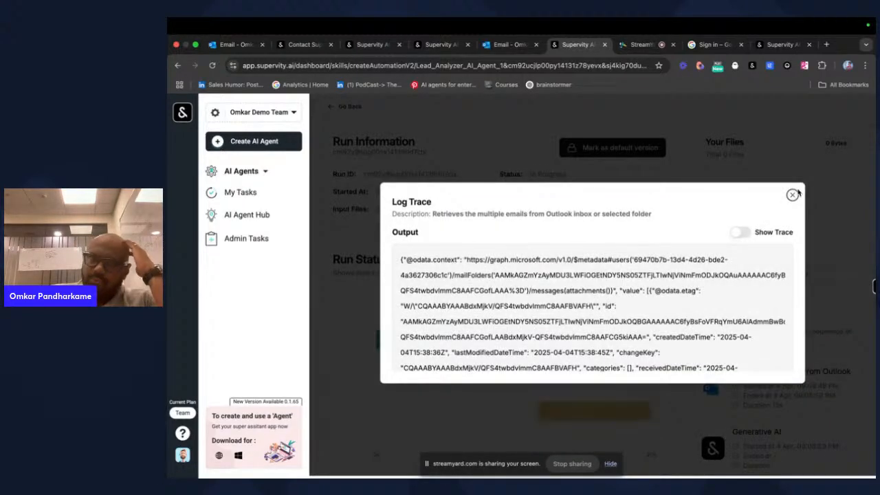
click(792, 197)
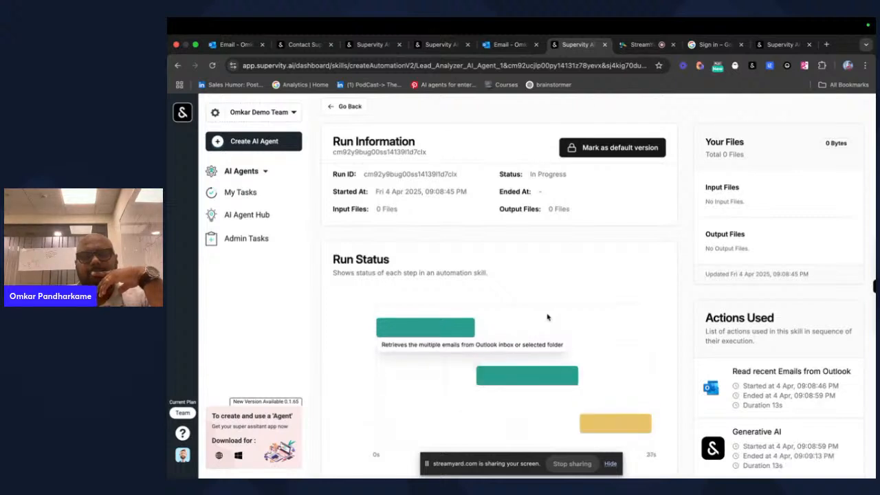
click(547, 373)
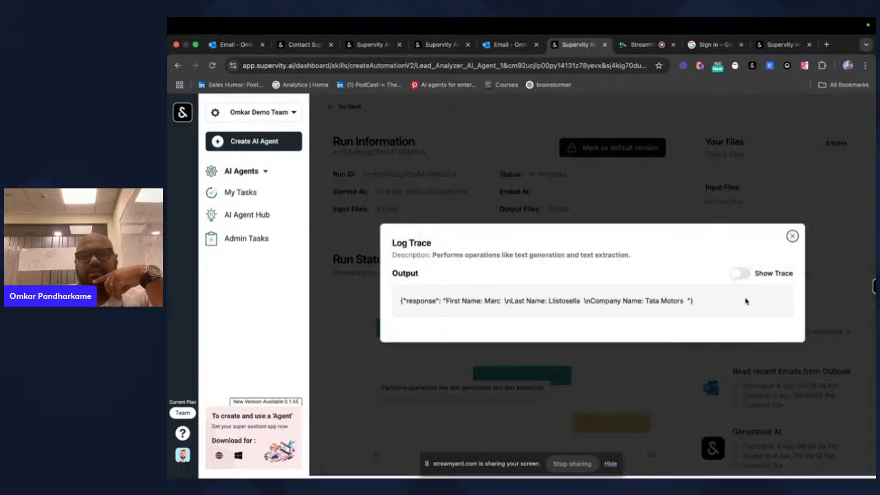
click(794, 236)
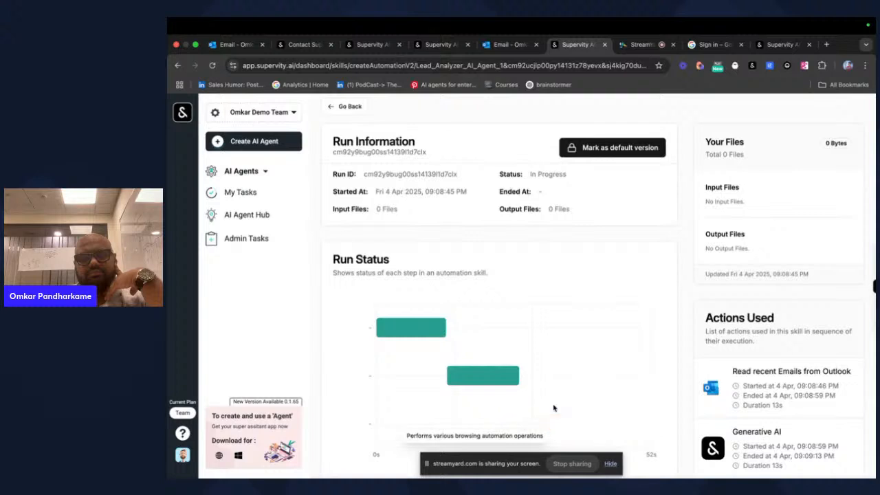
- Read the browsing step's Log Trace research on the lead and Tata Motors leadership
scroll(553, 408, down, 1)
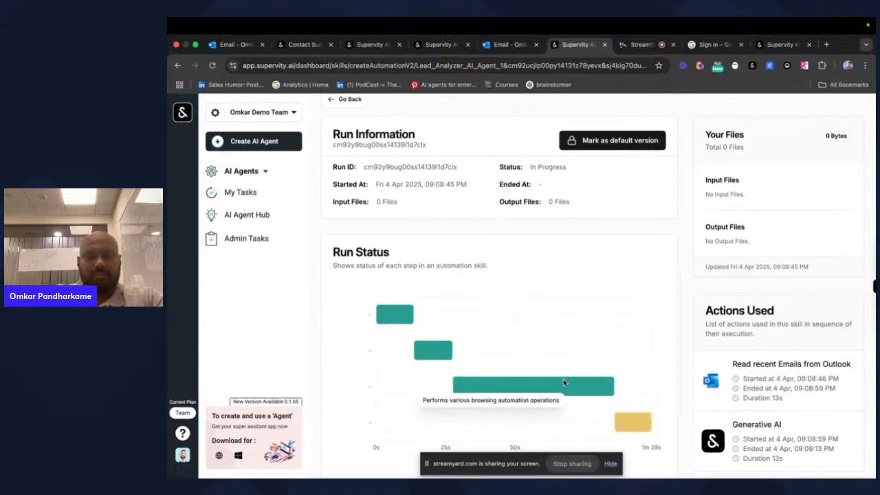
click(563, 379)
scroll(591, 338, down, 2)
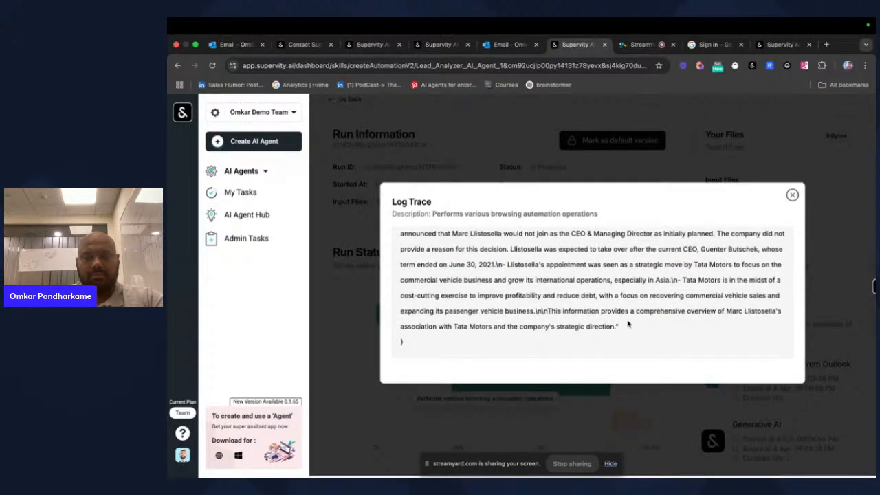
scroll(627, 324, up, 3)
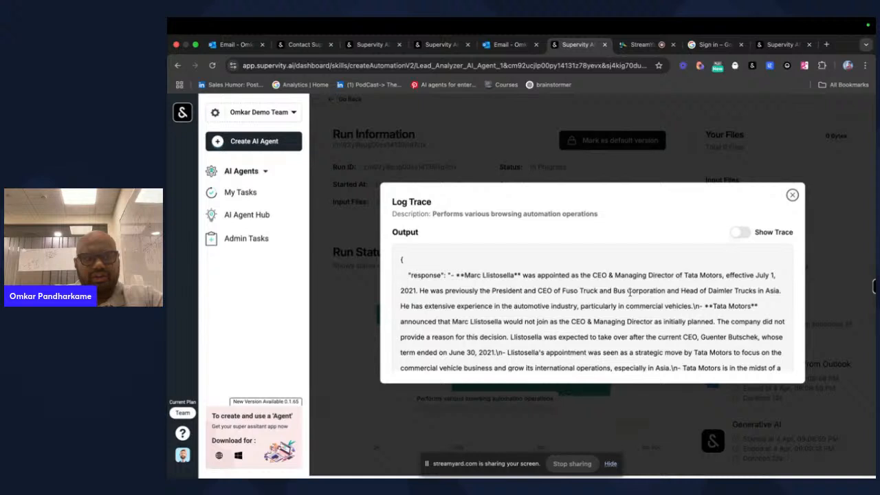
scroll(653, 323, down, 2)
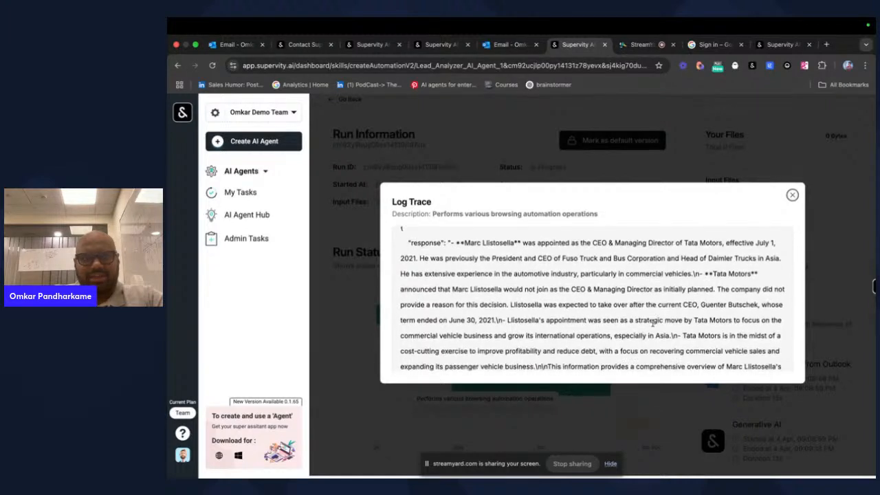
scroll(652, 322, down, 2)
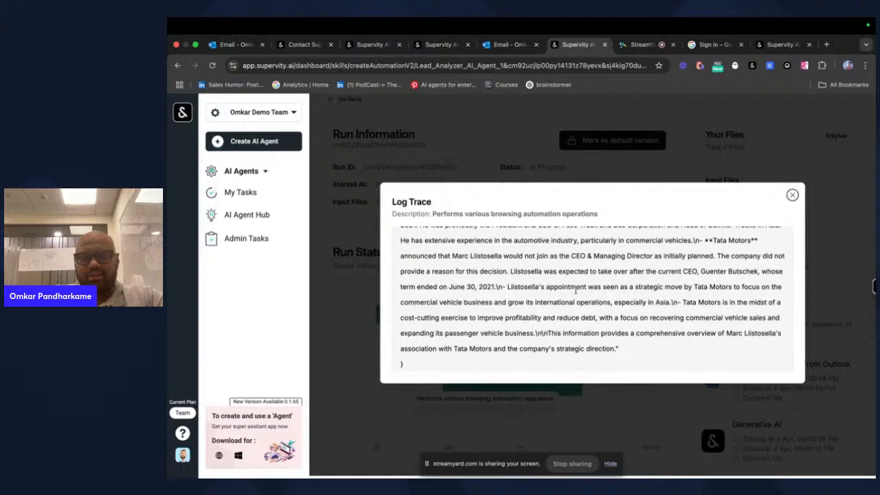
scroll(603, 347, up, 5)
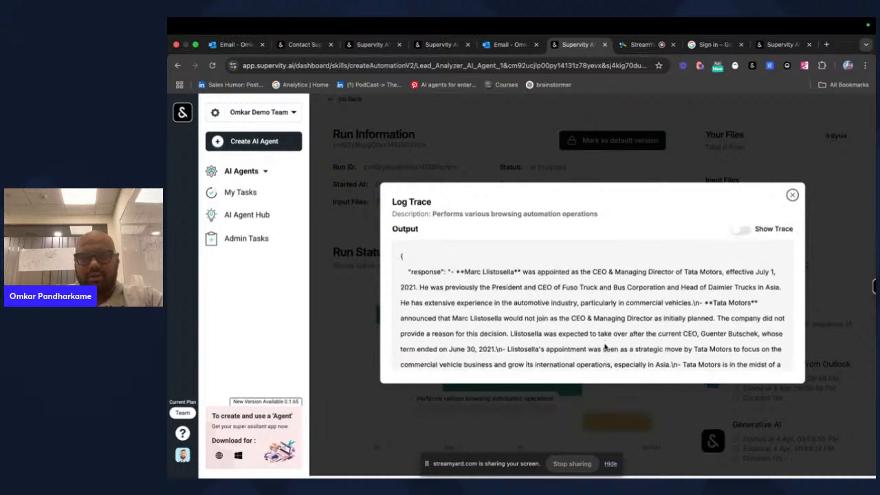
scroll(604, 346, down, 5)
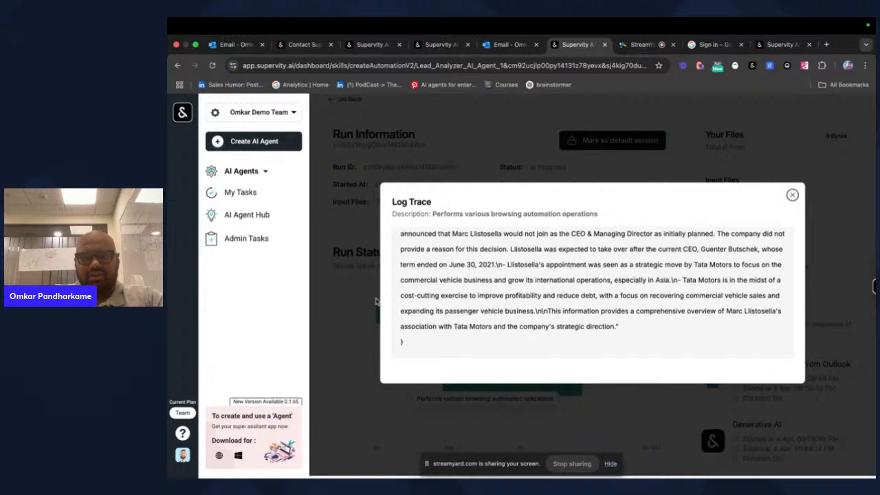
click(791, 194)
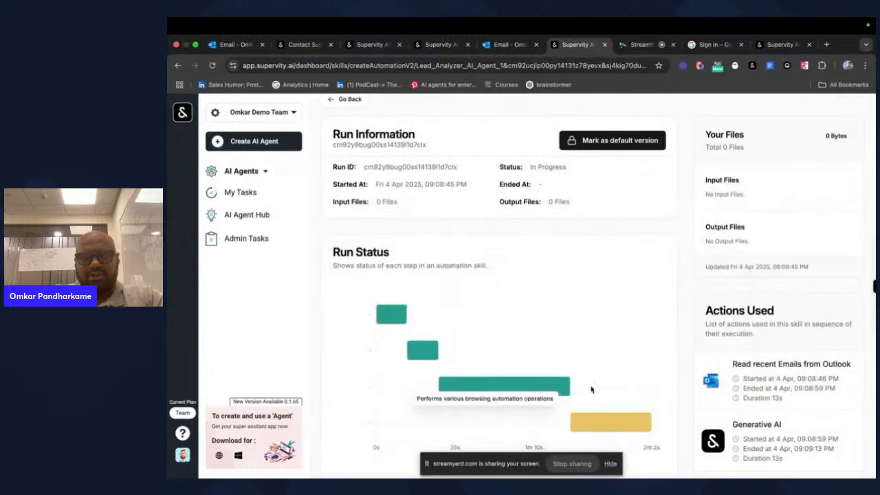
- Recheck the browsing step's output log and close it as the run reaches Successful
click(579, 426)
scroll(686, 313, down, 2)
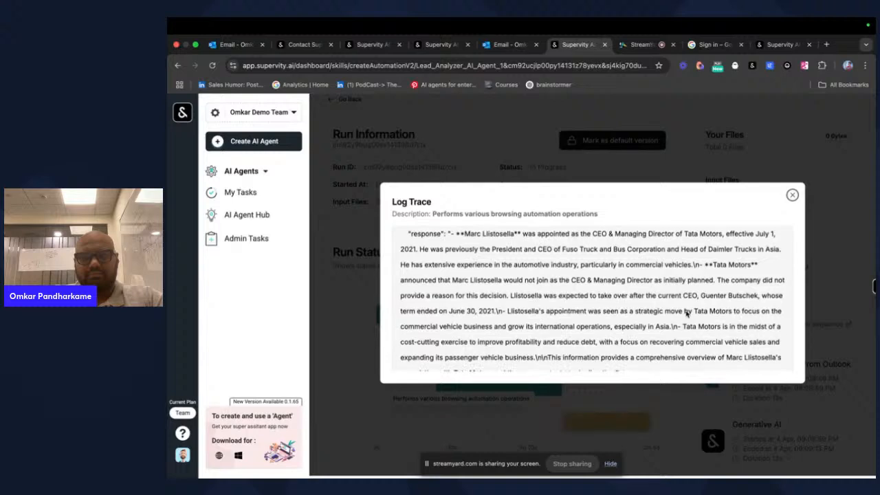
scroll(686, 313, up, 2)
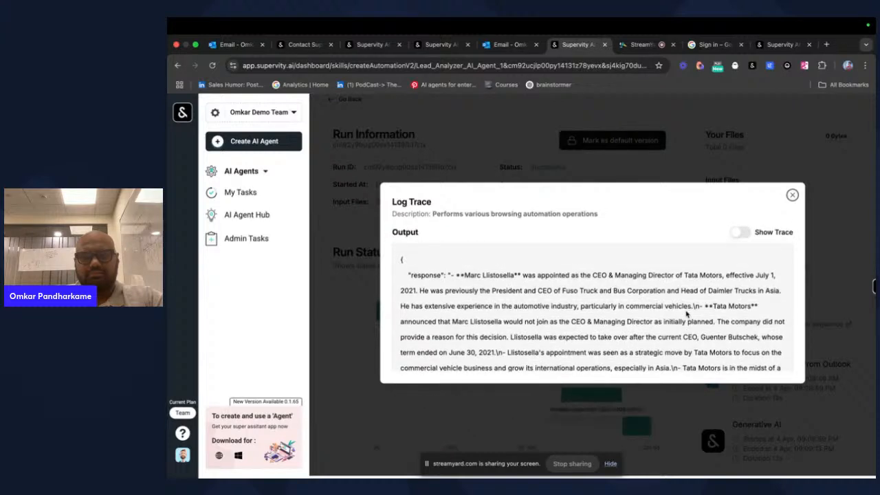
click(792, 194)
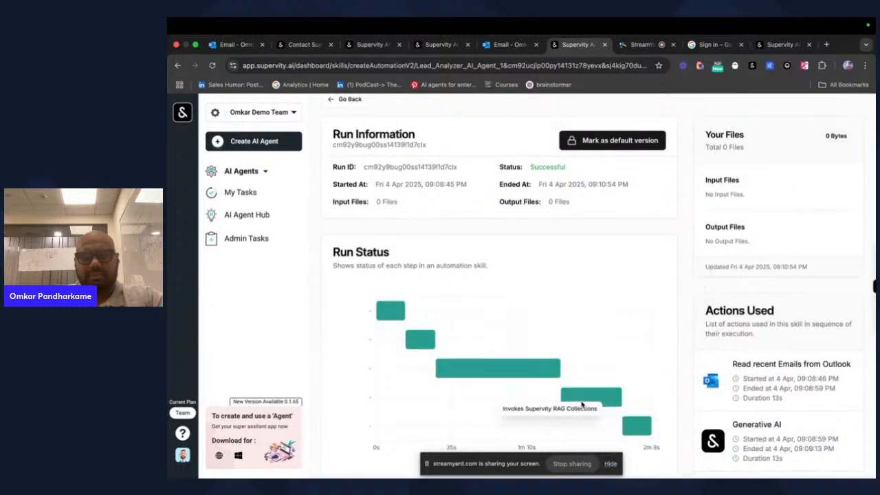
- Read the RAG step's lead-scoring output and the Teams message step's log, then close the Log Trace
click(591, 397)
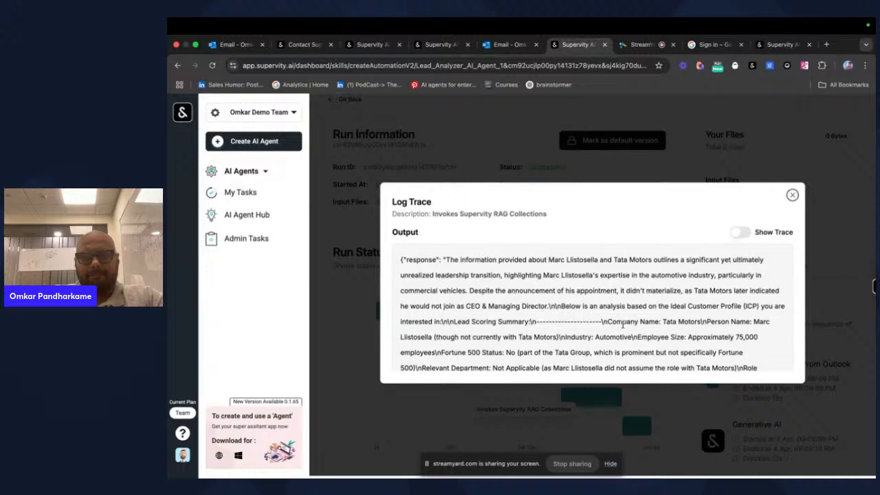
scroll(622, 323, down, 10)
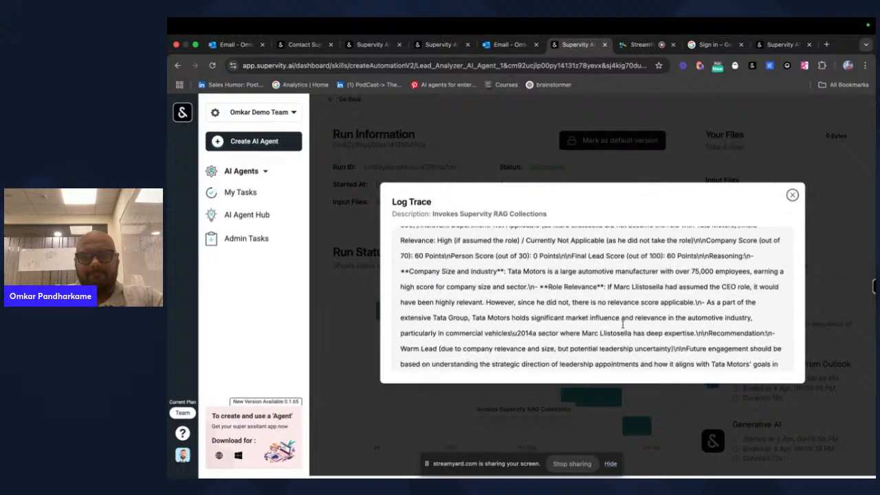
scroll(622, 324, down, 4)
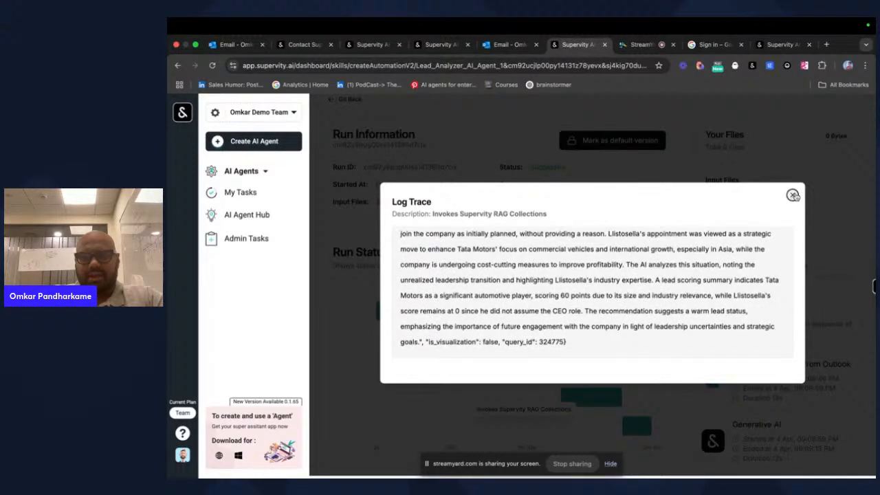
click(793, 195)
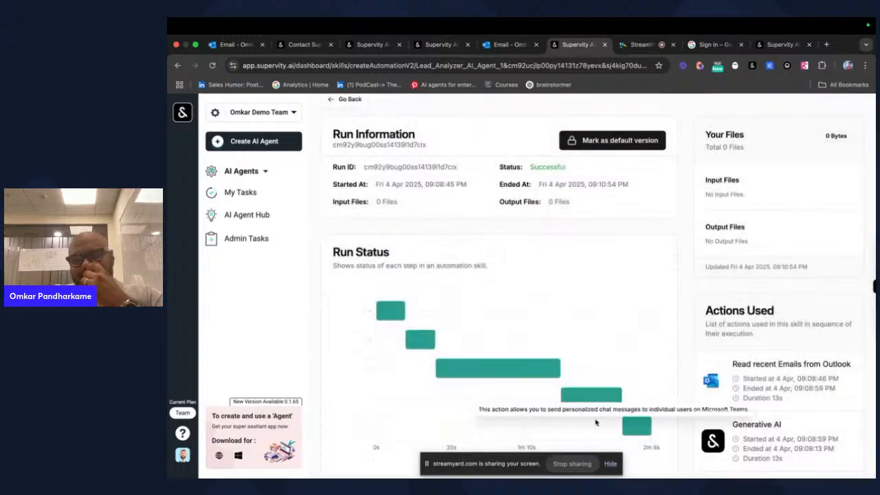
click(642, 428)
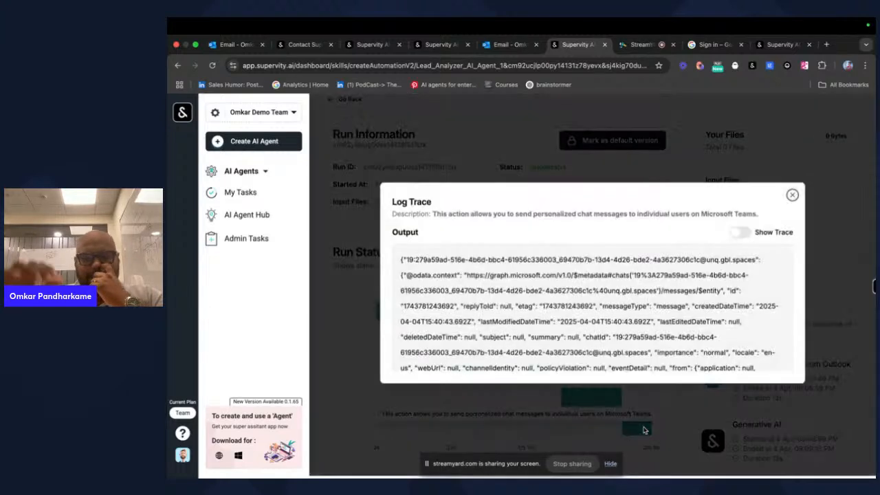
click(791, 196)
key(ctrl+Left)
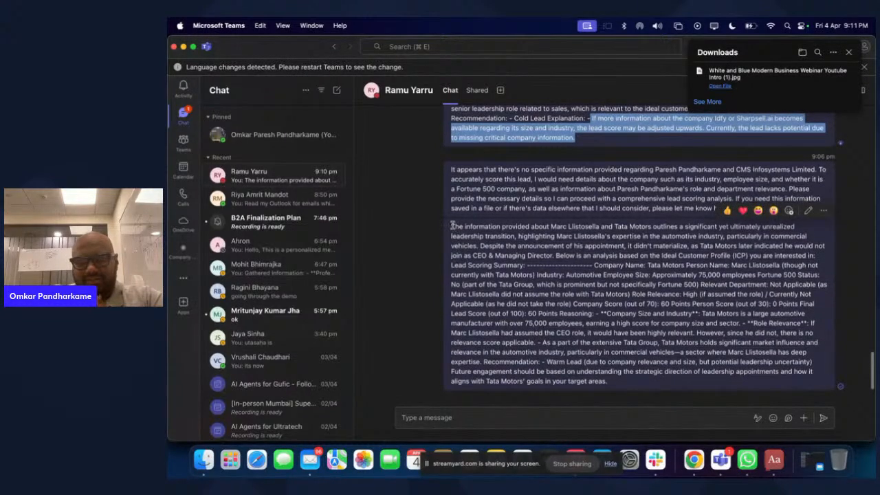
drag(450, 225, 639, 382)
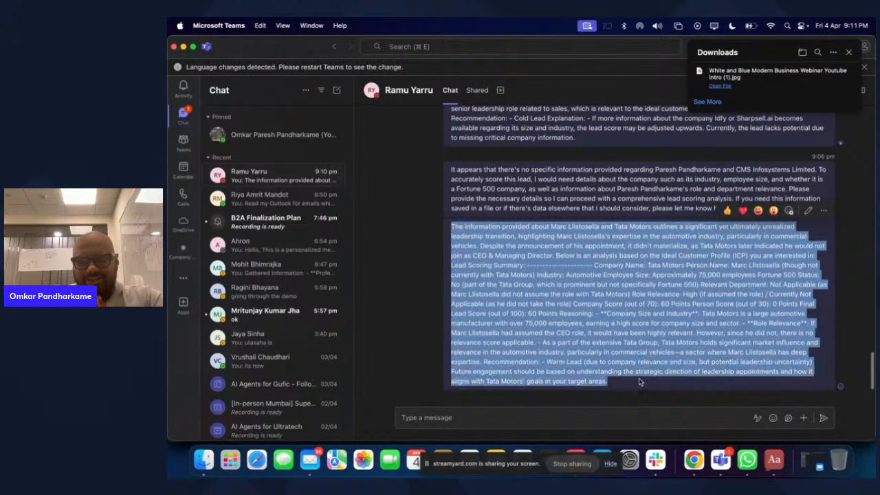
click(434, 284)
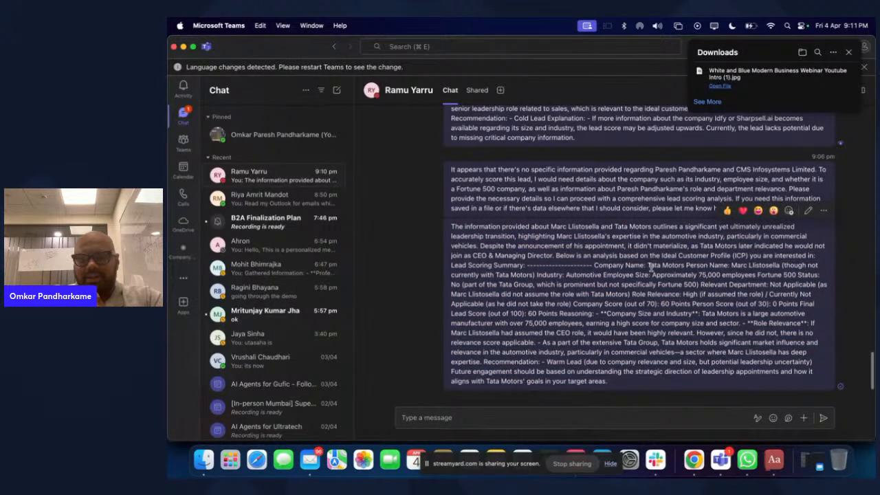
drag(649, 266, 684, 266)
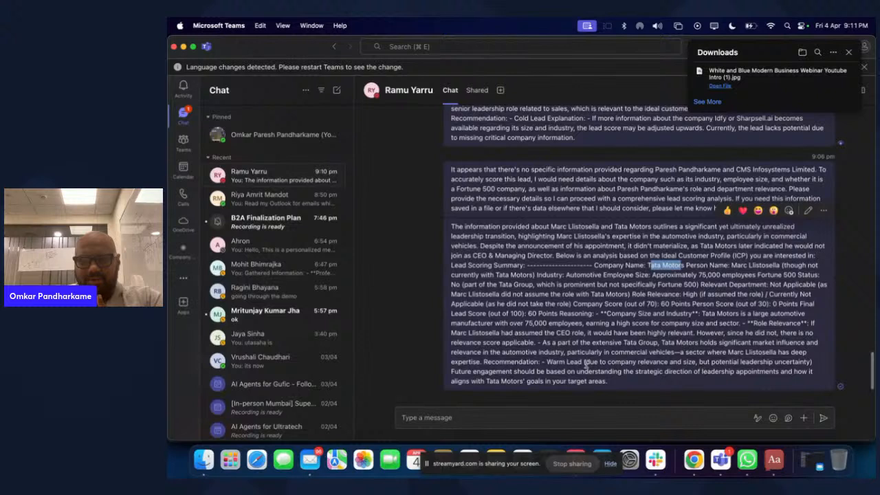
drag(544, 362, 734, 360)
click(651, 395)
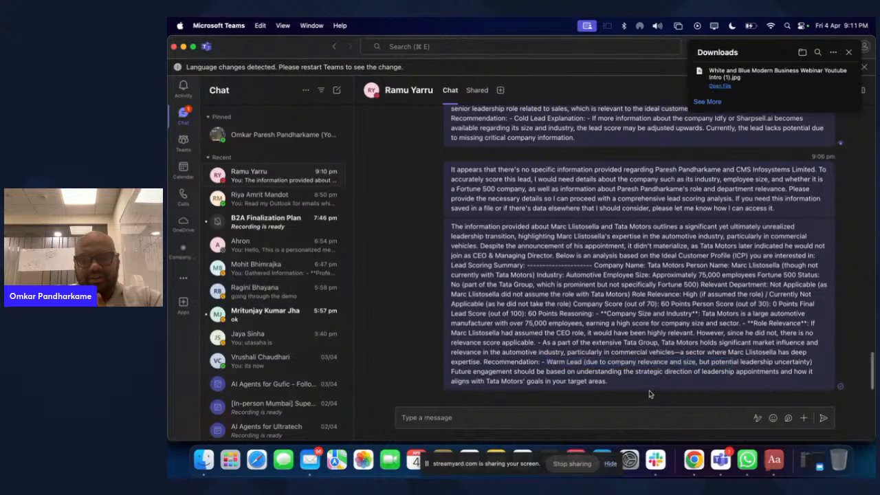
drag(448, 374, 646, 390)
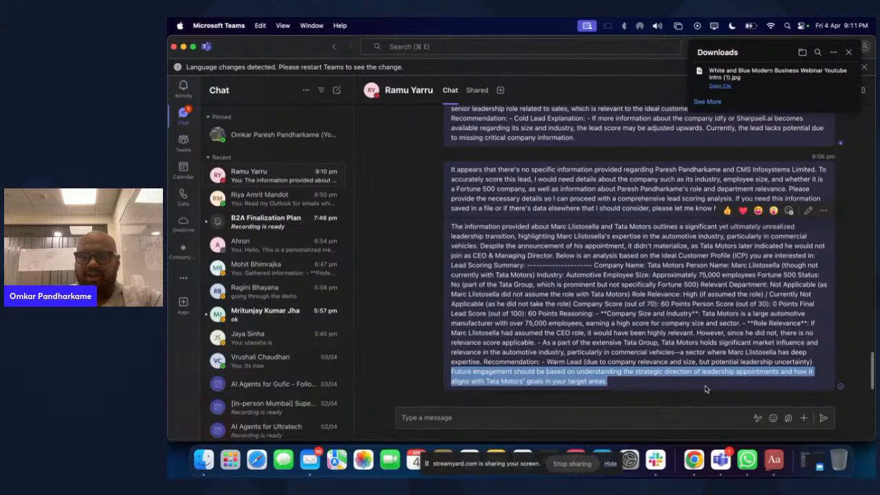
scroll(704, 389, up, 1)
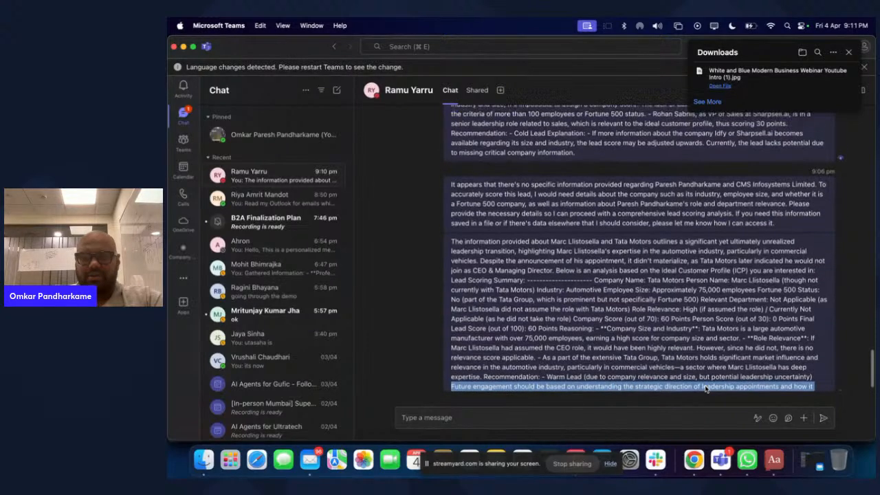
scroll(667, 333, up, 2)
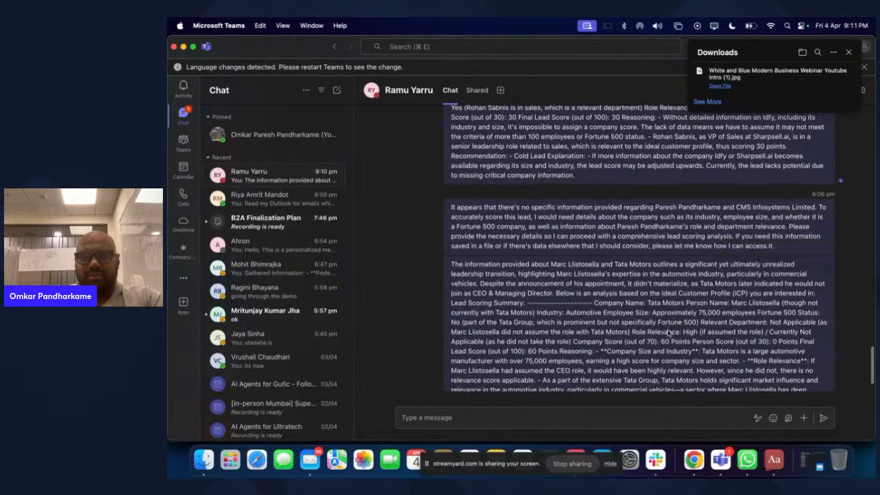
scroll(656, 344, down, 3)
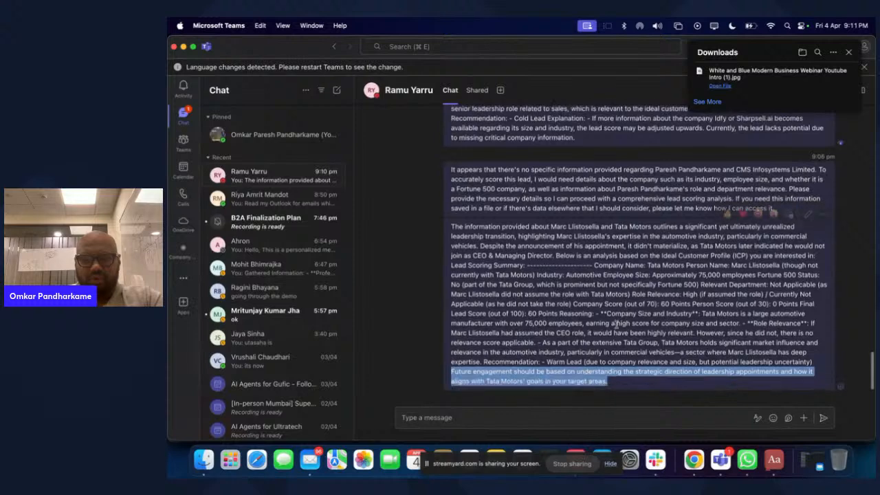
key(super+Tab)
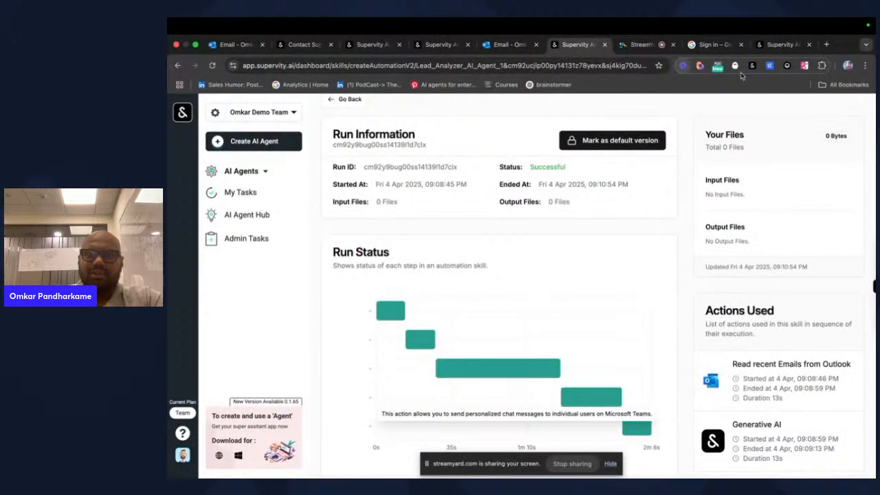
- Switch desktop space to the Chrome window showing the ChatGPT Lead Scoring Dashboard
key(ctrl+Right)
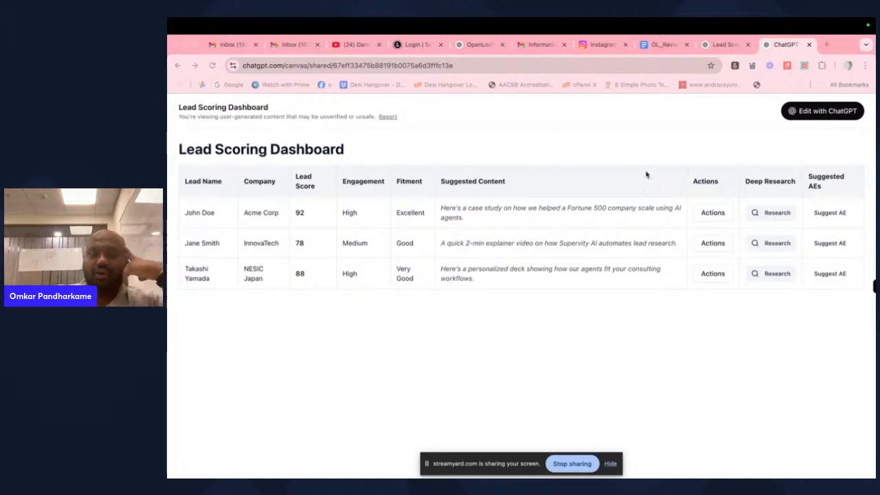
- Preview the Actions dropdowns for John Doe and Jane Smith, dismissing each afterward
click(719, 217)
click(719, 215)
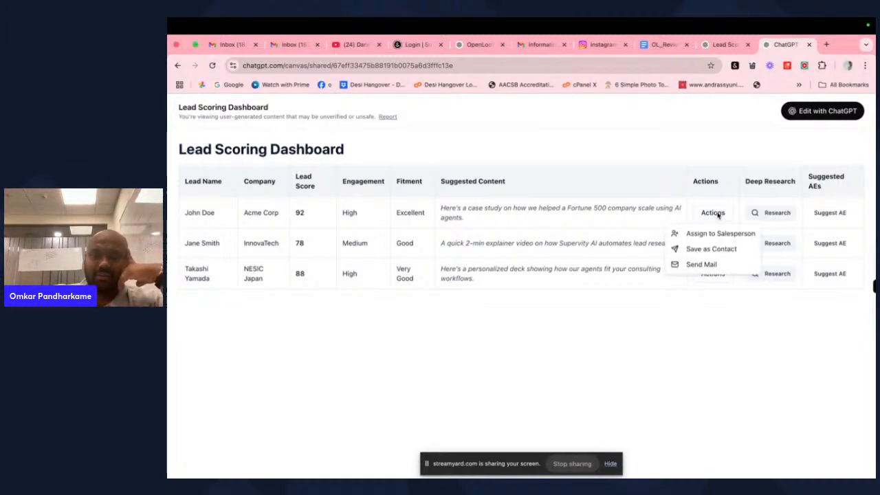
click(700, 266)
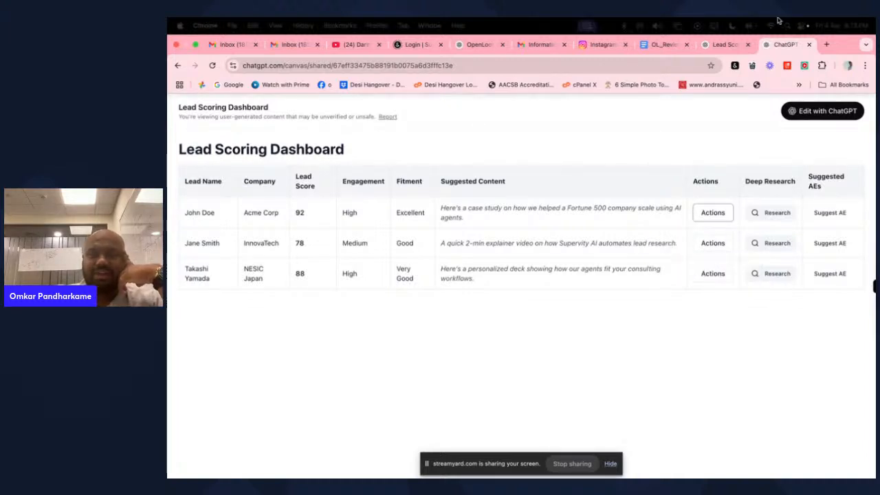
click(710, 243)
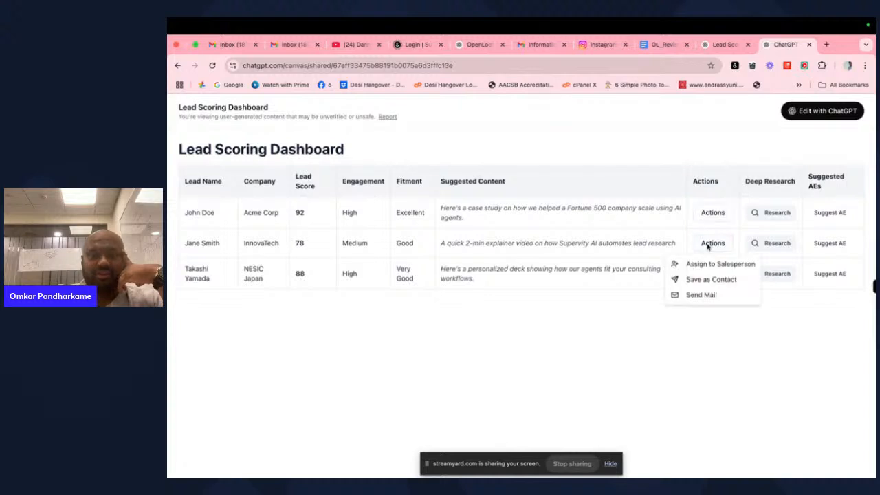
click(814, 380)
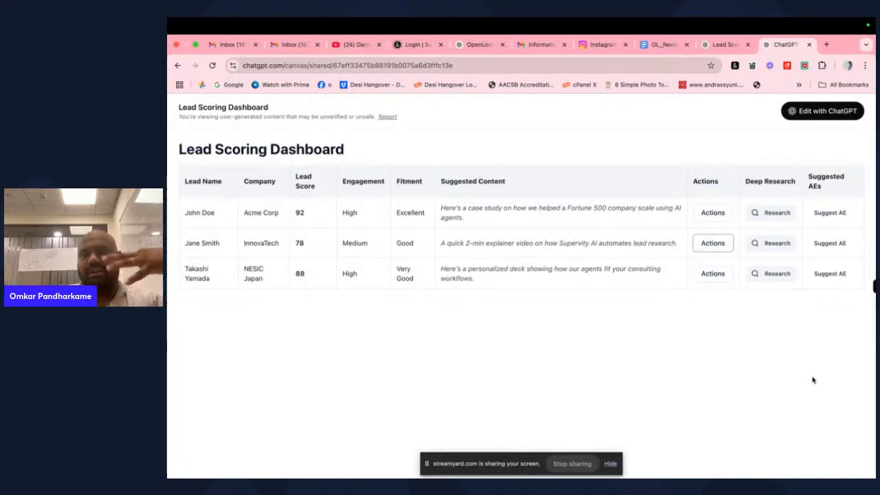
- Return to Supervity's third tab and go back through the runs list to the workflow canvas
key(ctrl+Left)
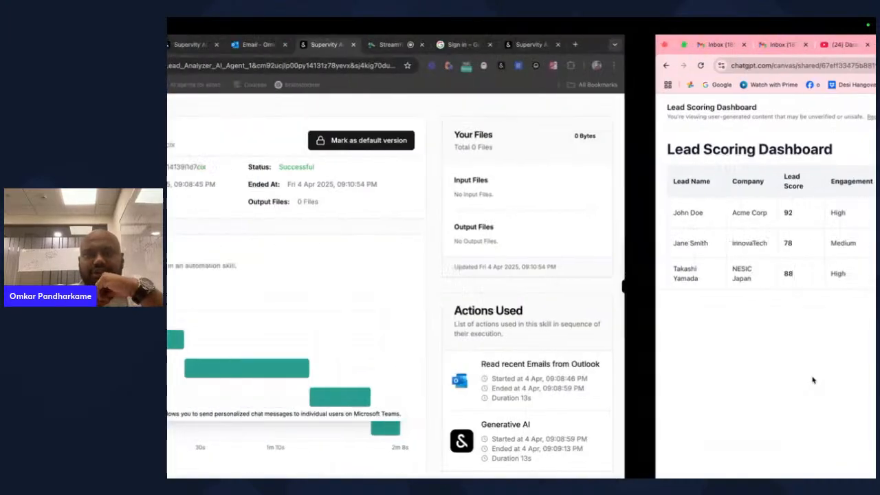
click(438, 44)
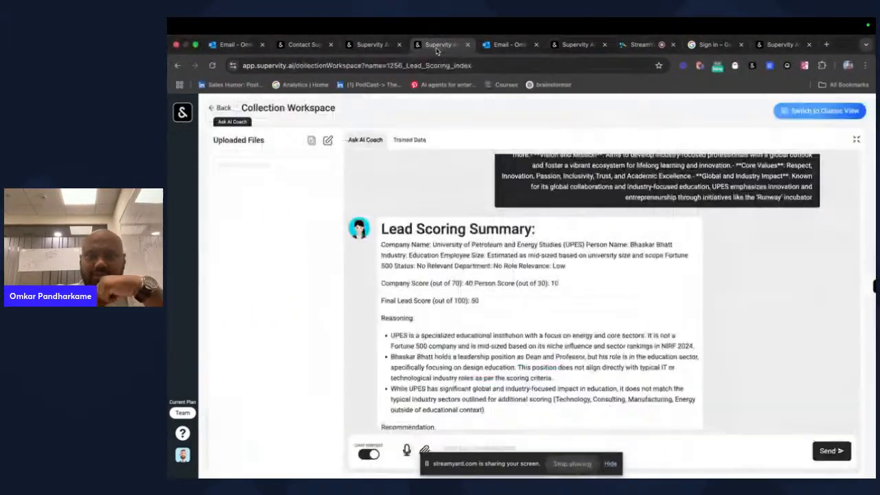
click(371, 44)
scroll(371, 146, up, 3)
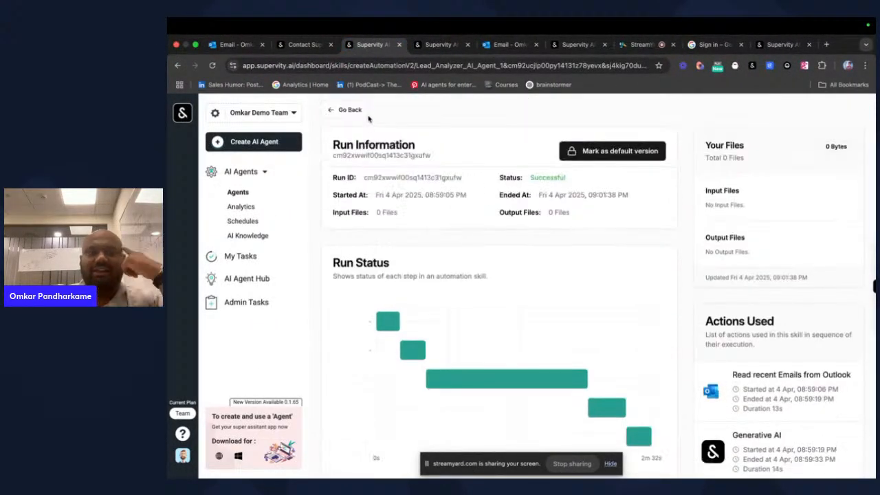
click(339, 111)
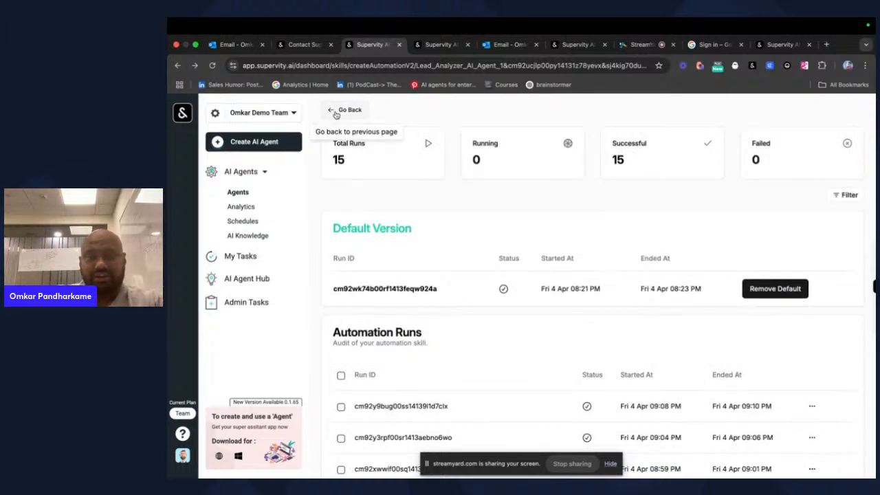
click(336, 112)
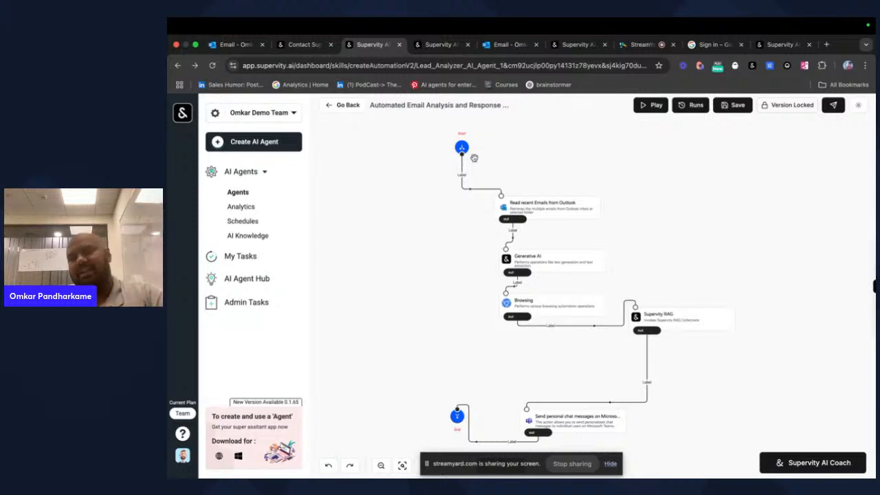
- Publish the agent to the AI Agent Hub and move the Supervity RAG node down-left
click(834, 107)
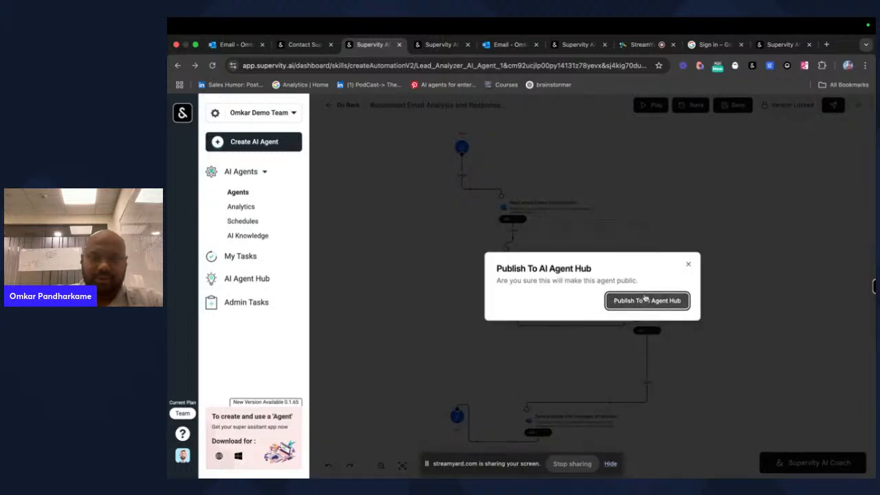
click(644, 297)
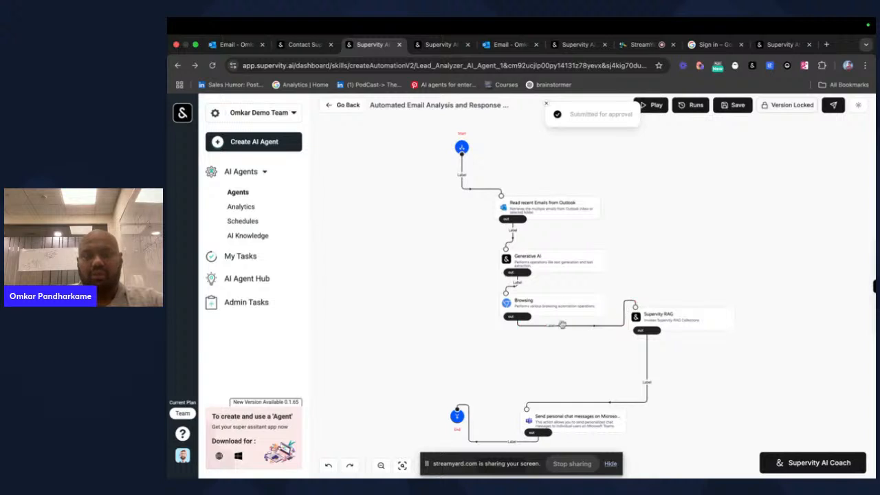
drag(682, 324, 587, 363)
click(587, 363)
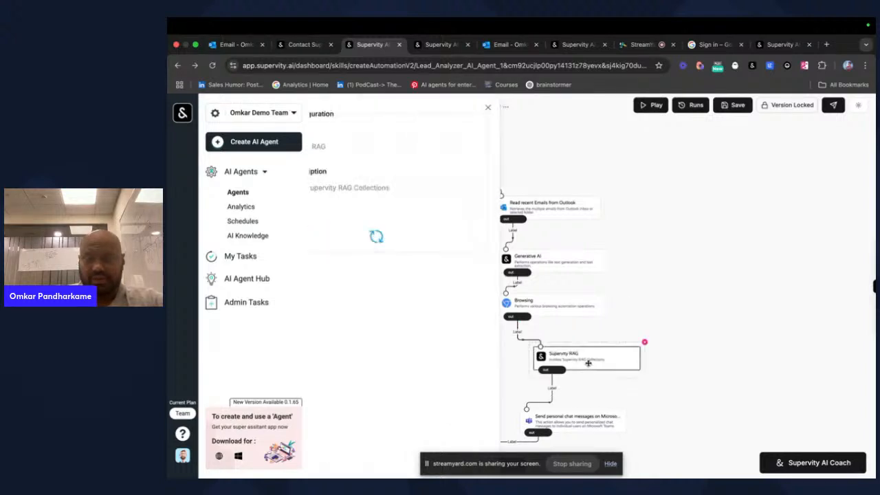
click(544, 107)
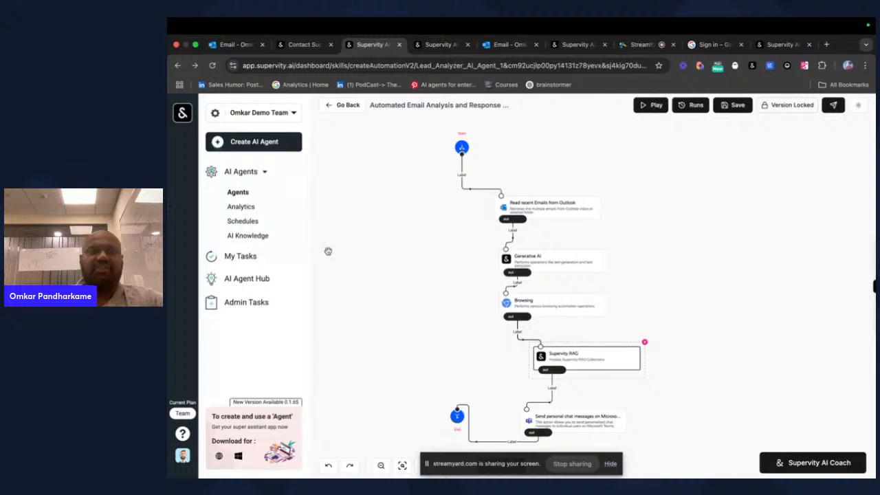
- Open the AI Agents Hub, which lists no agents, then stop the StreamYard screen share
click(256, 280)
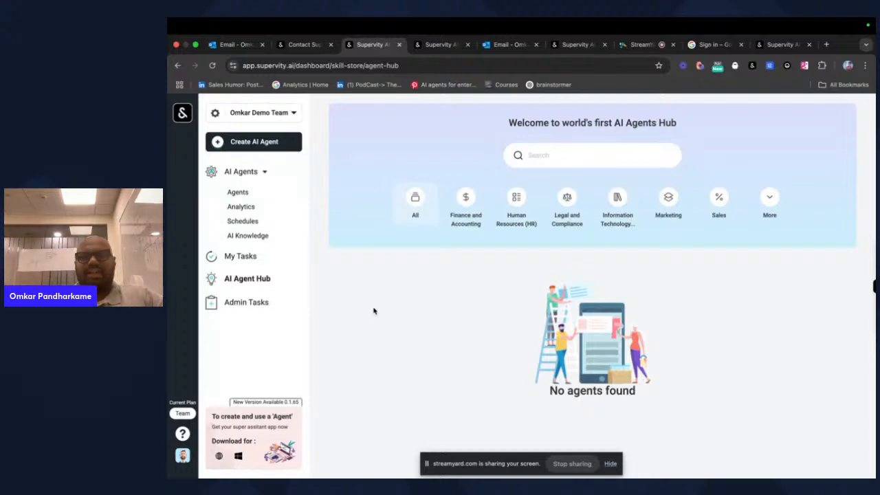
click(572, 463)
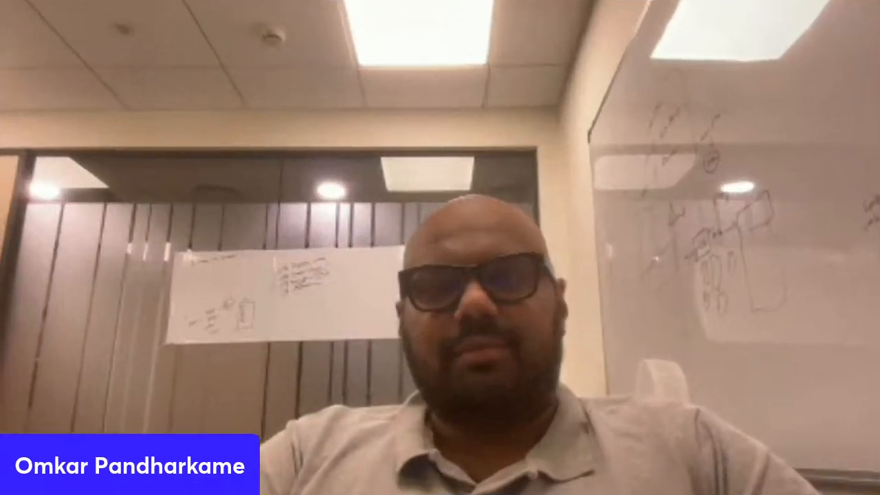